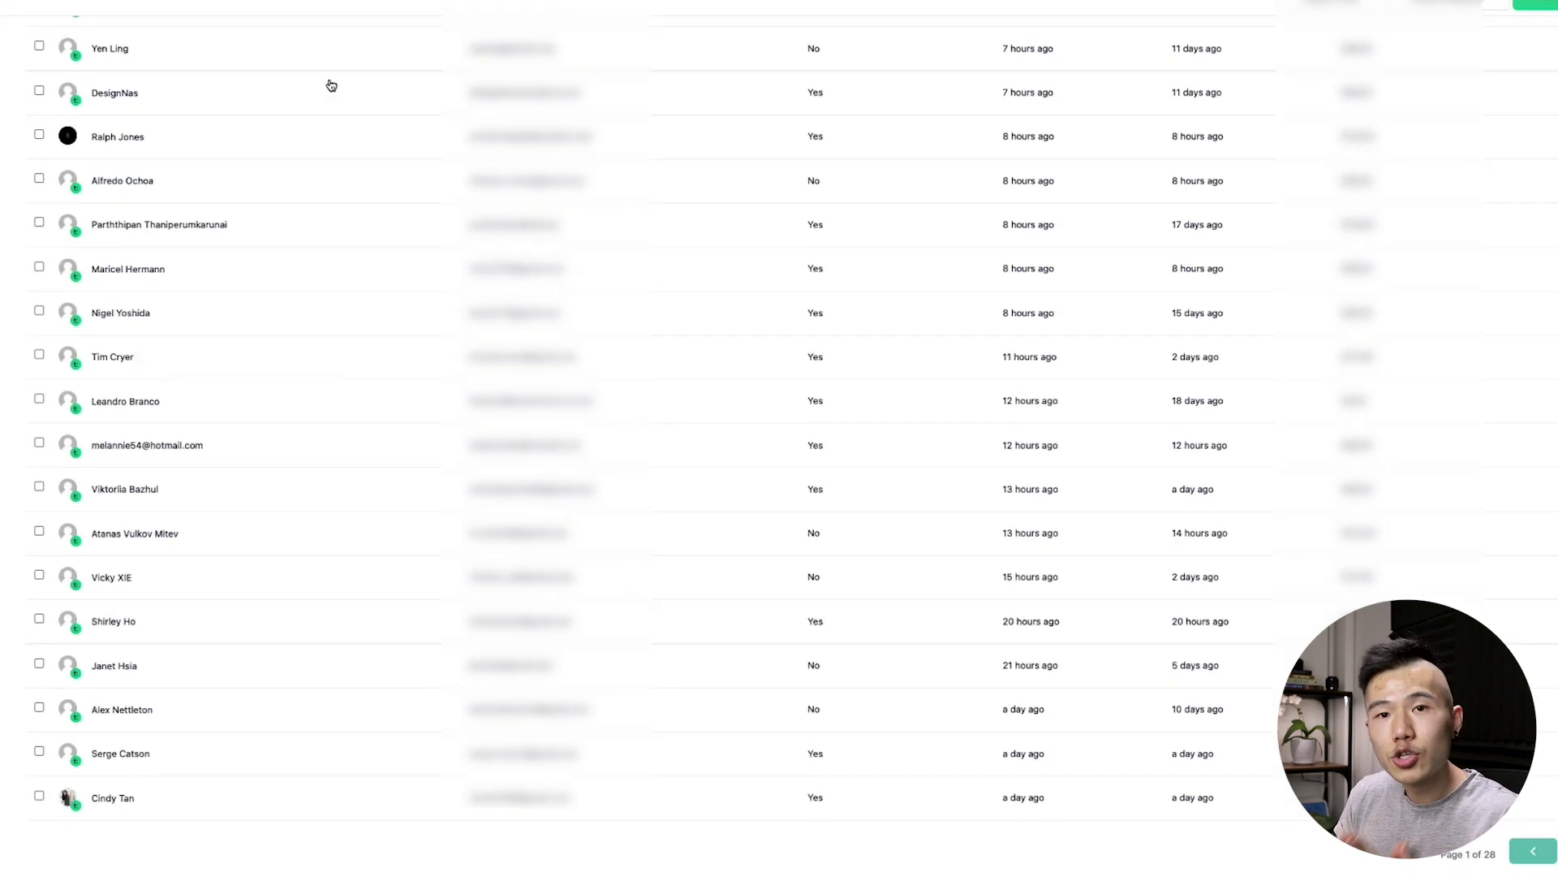
- Scroll down and nudge the New Campaign frame, then undo the move
scroll(330, 84, "down", 2)
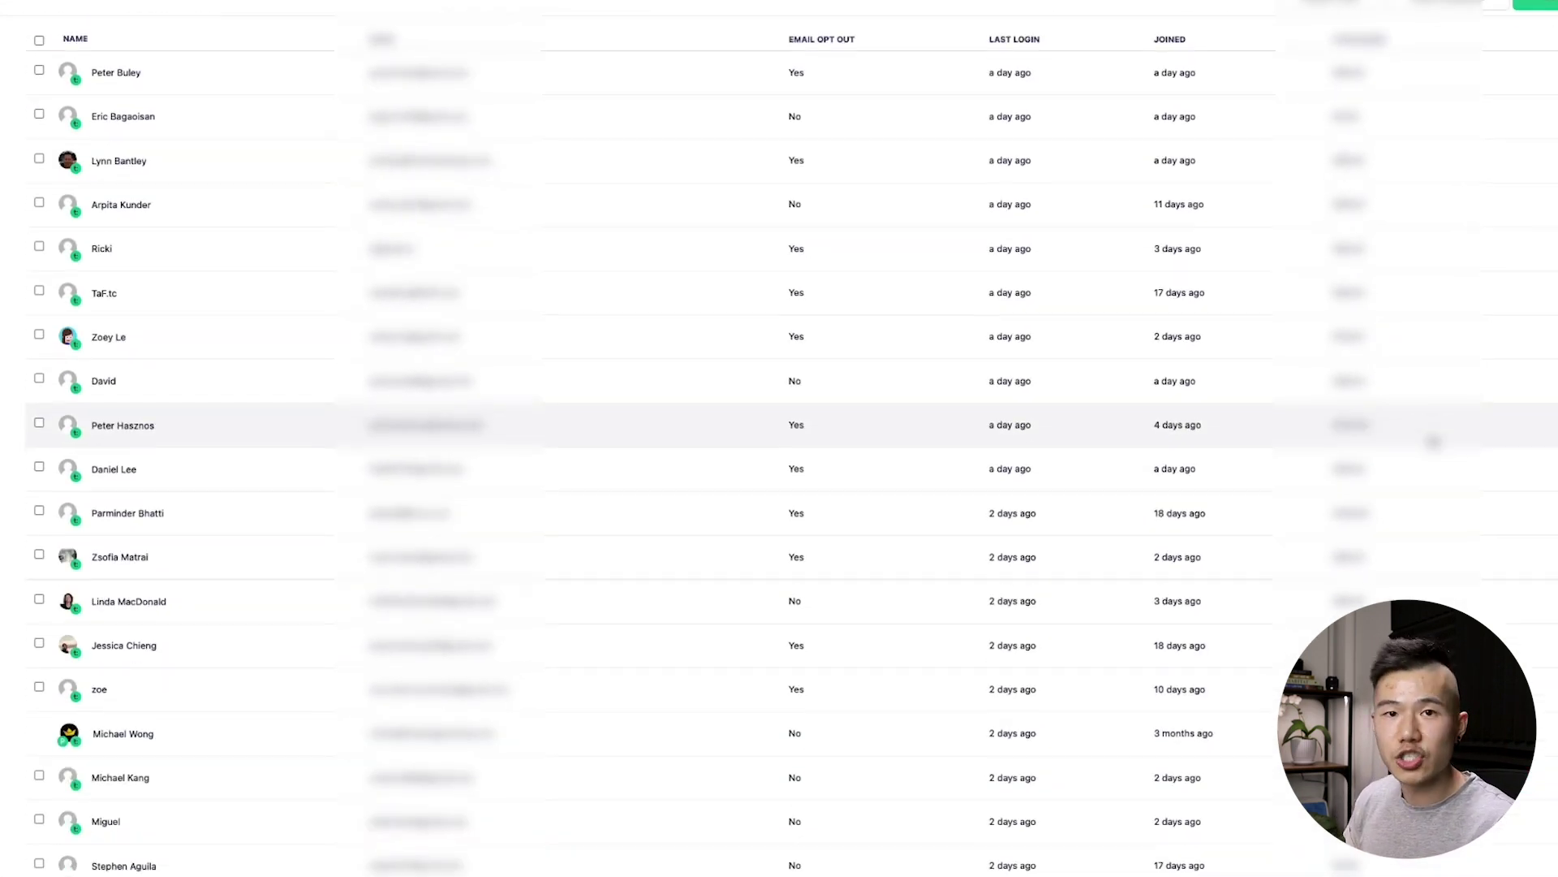
scroll(1321, 175, "down", 5)
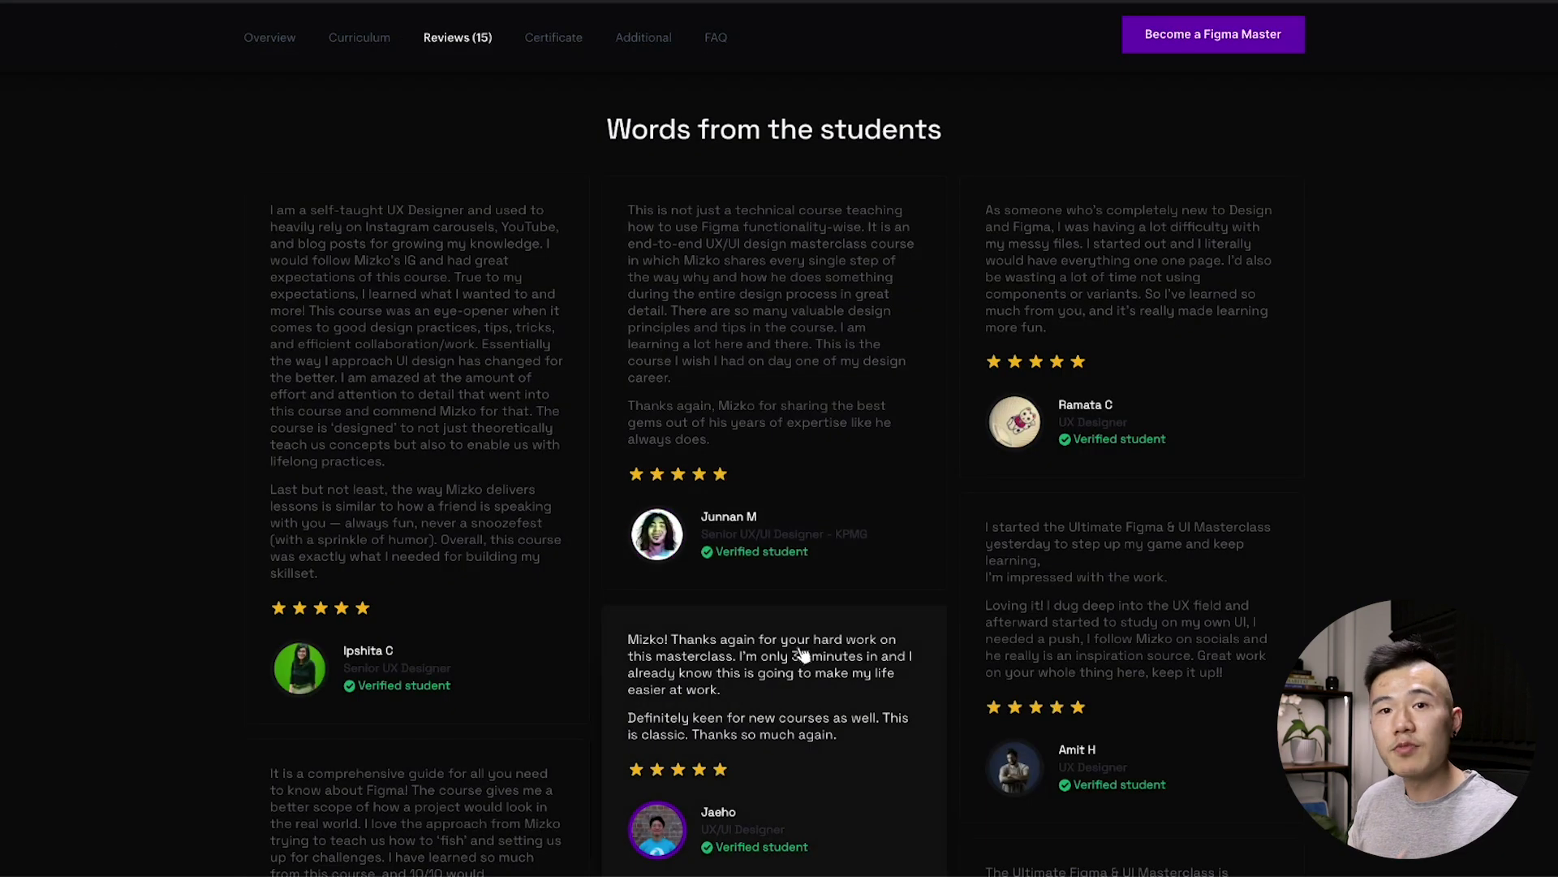
scroll(801, 654, "down", 2)
scroll(801, 655, "down", 4)
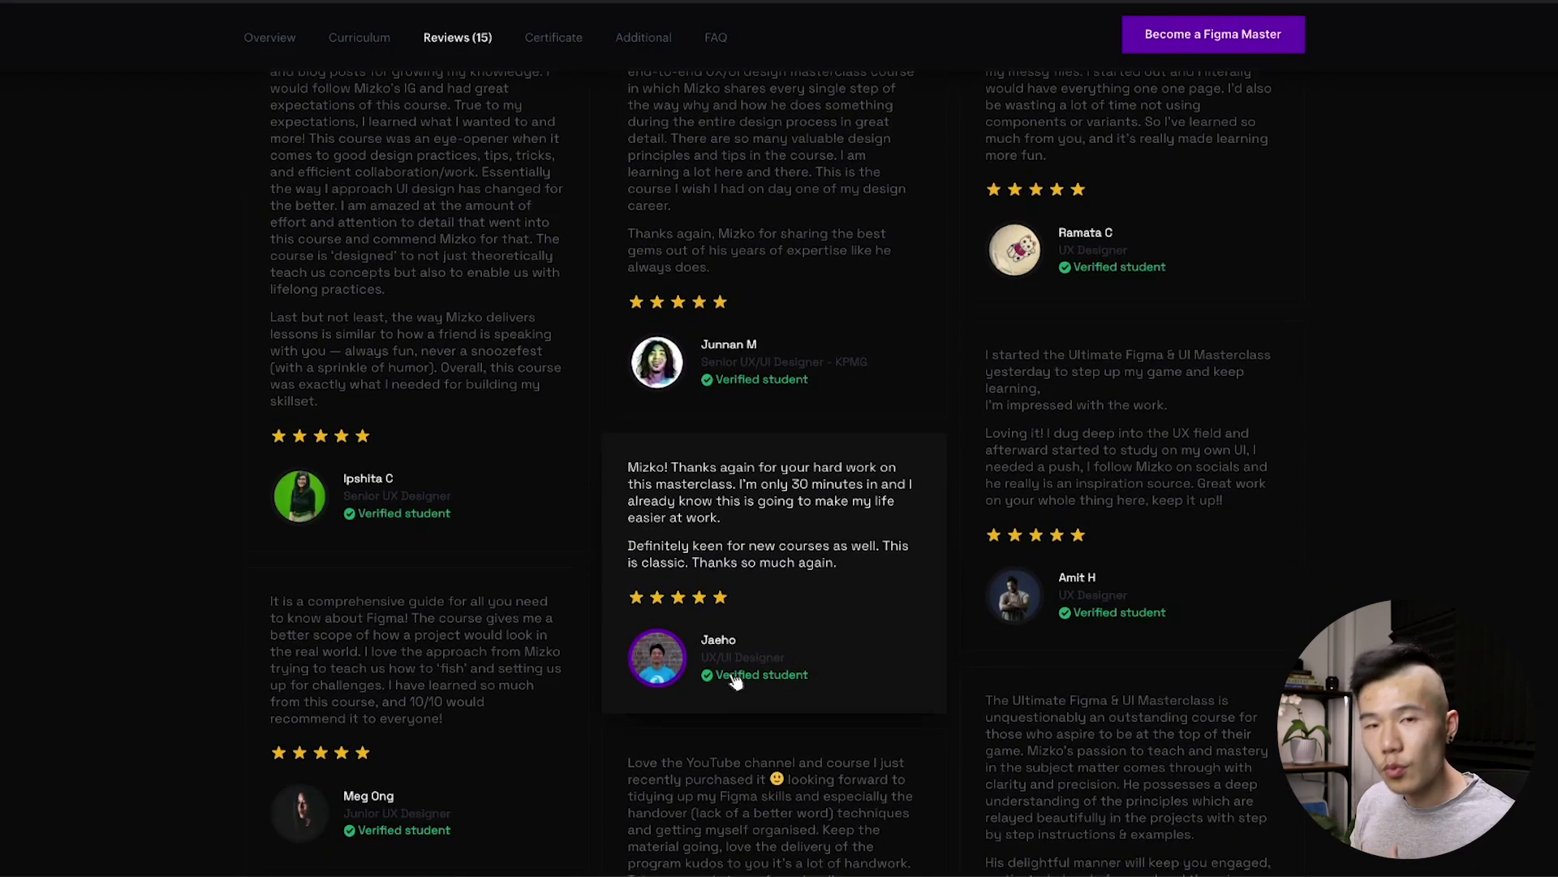
scroll(662, 808, "down", 6)
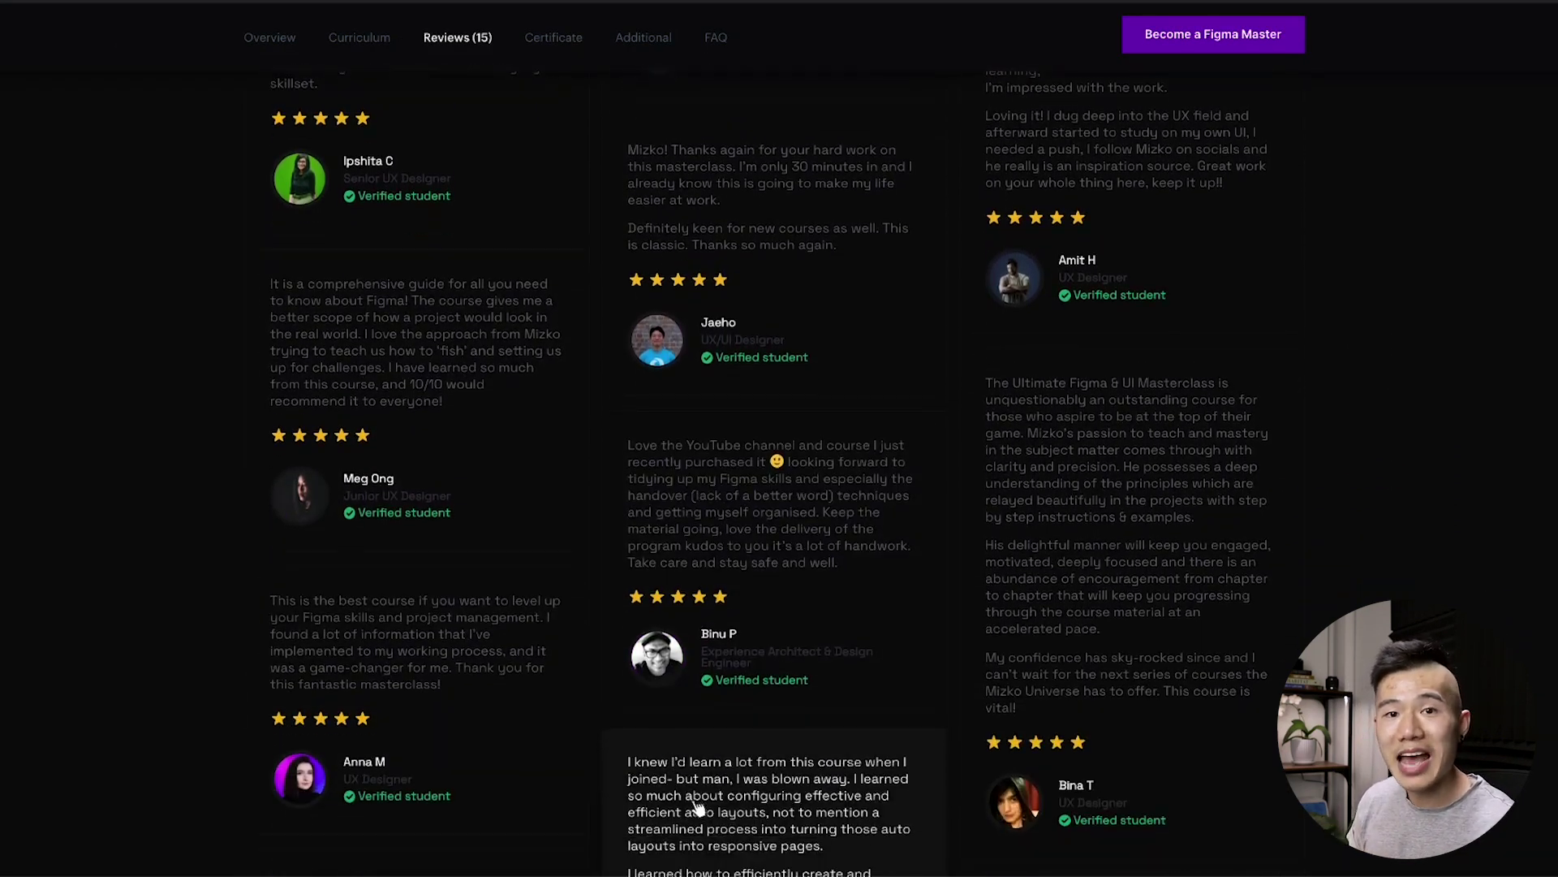
scroll(712, 812, "down", 3)
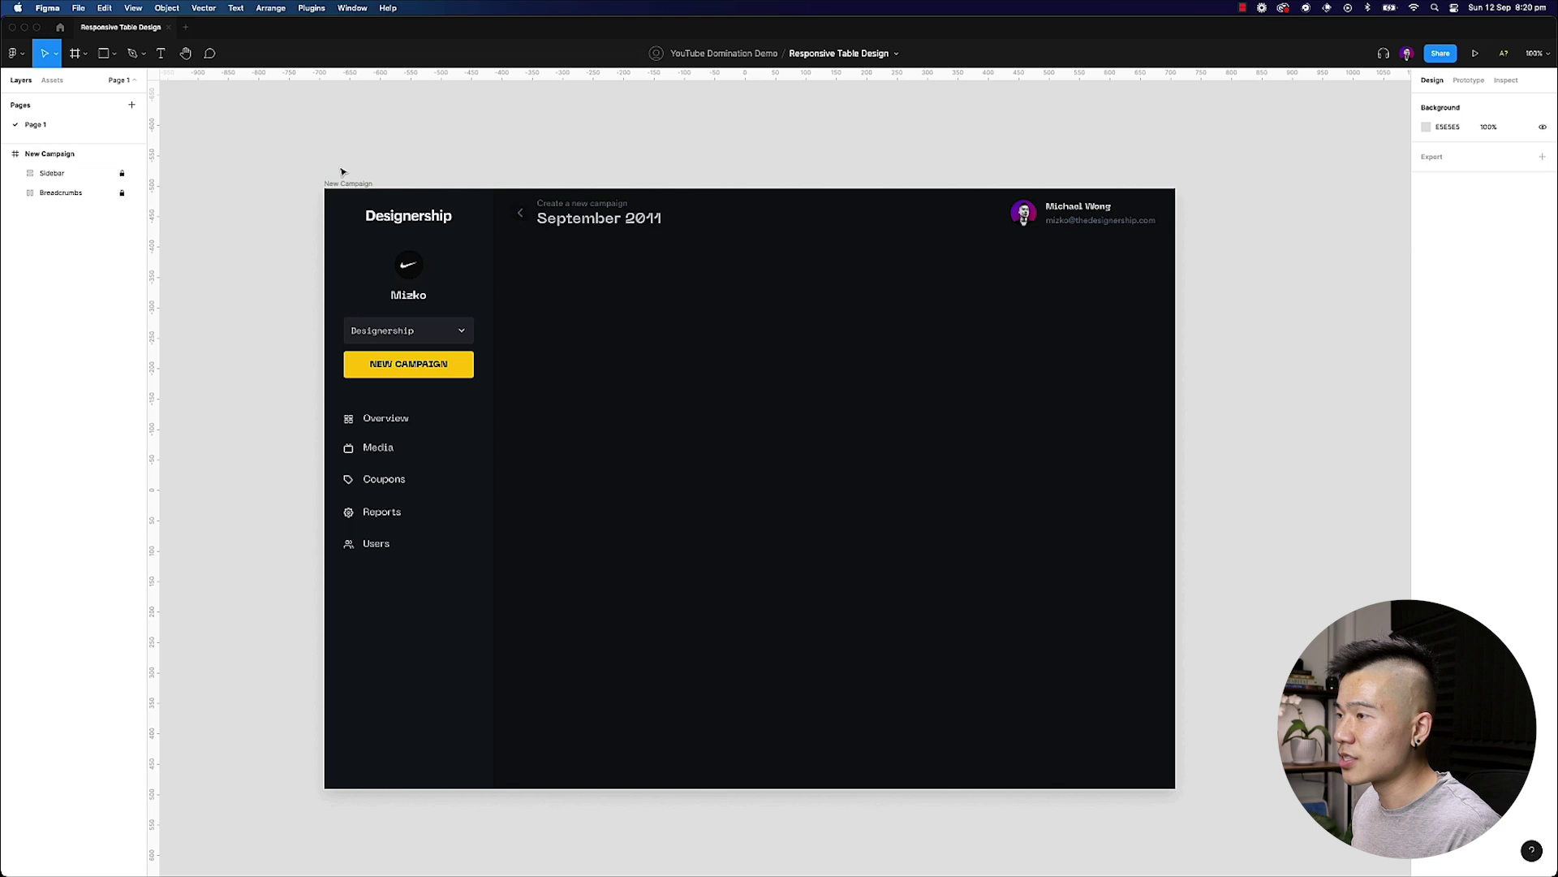
left_click_drag(348, 174, 420, 167)
key("super+z")
left_click(1167, 148)
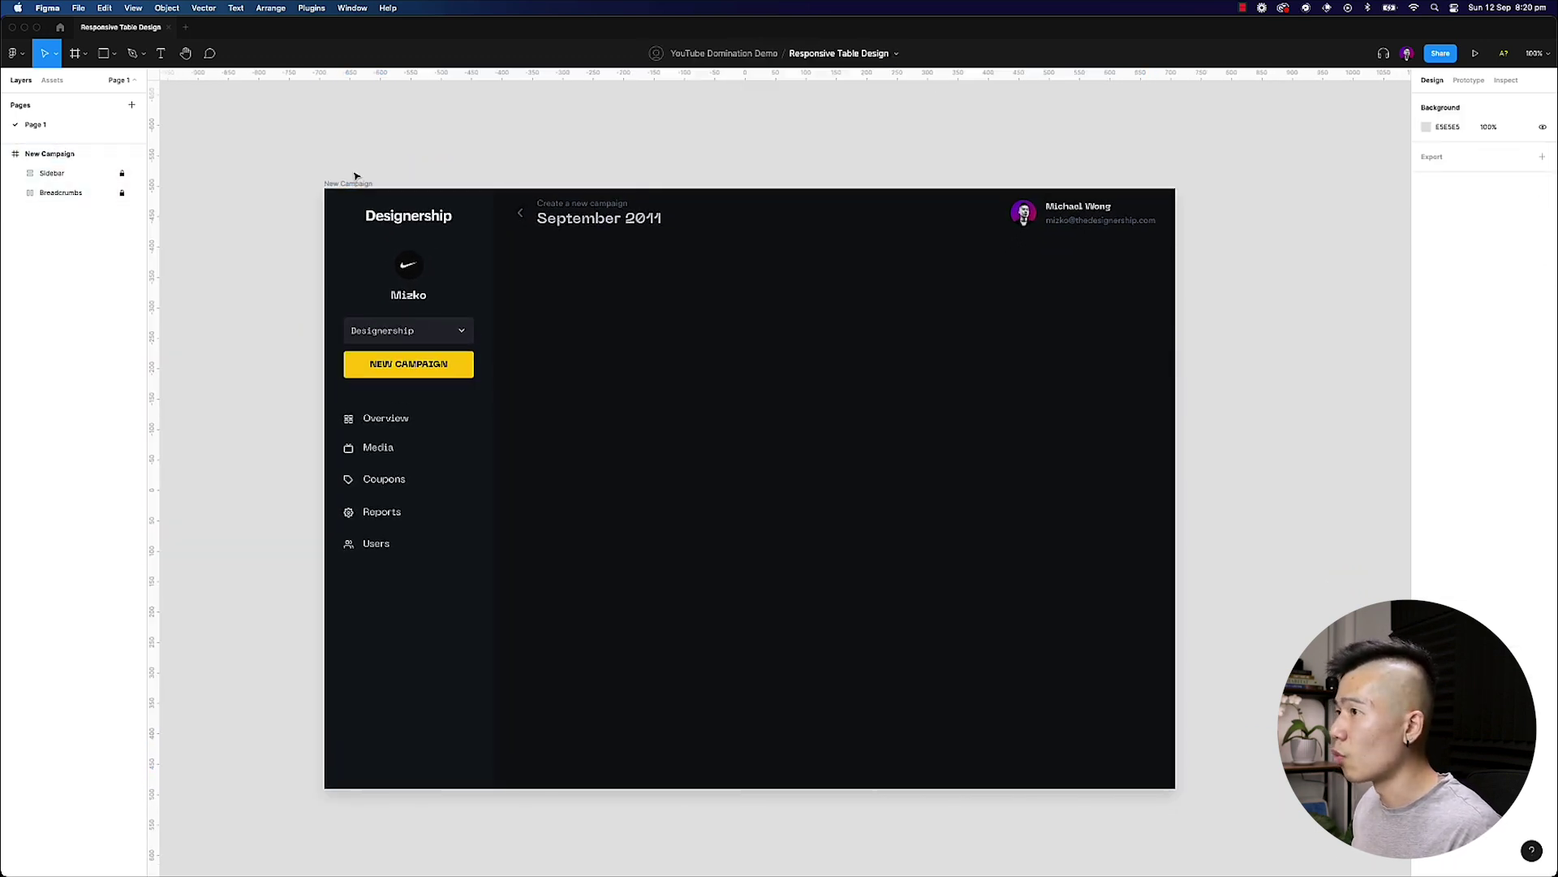
left_click(355, 176)
- Test narrowing the New Campaign frame, then undo to restore its 1400 width
left_click_drag(786, 161, 776, 160)
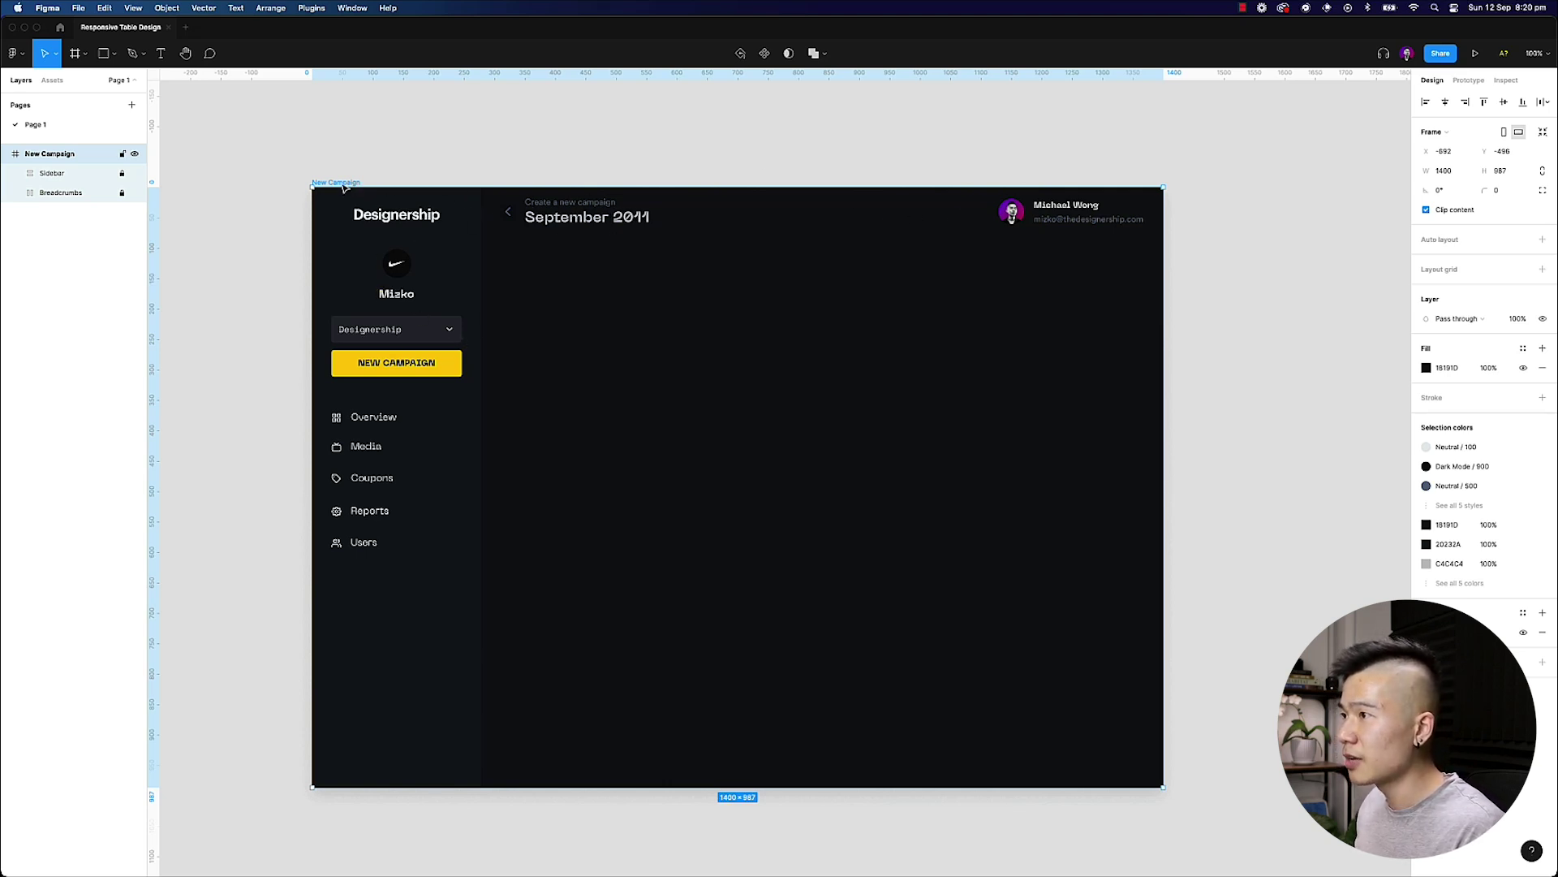
left_click_drag(1166, 454, 1133, 491)
key("ctrl+z")
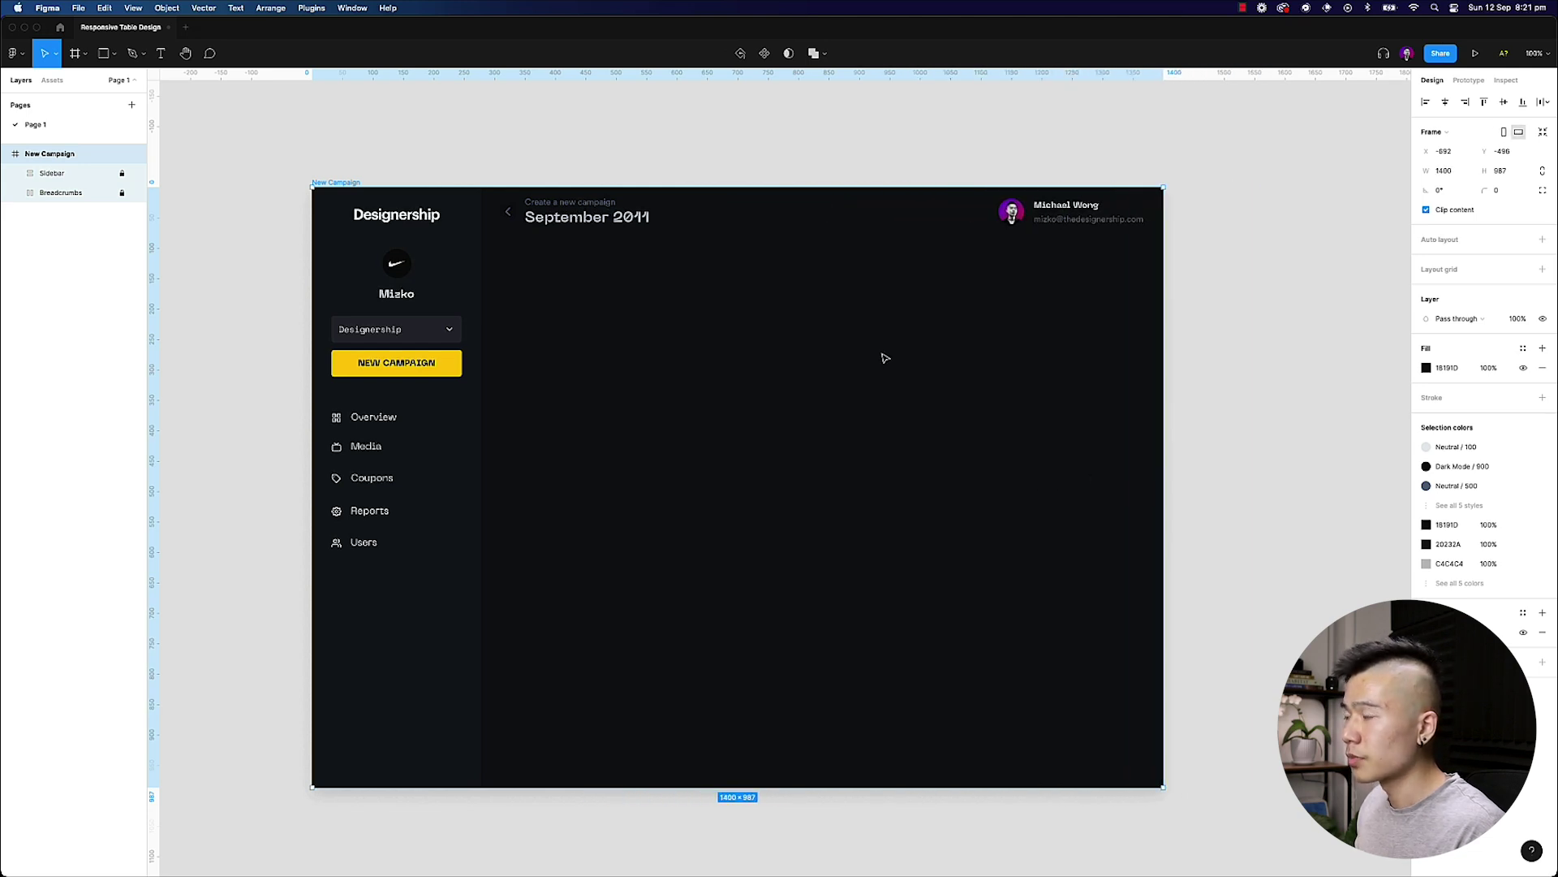
left_click(672, 194)
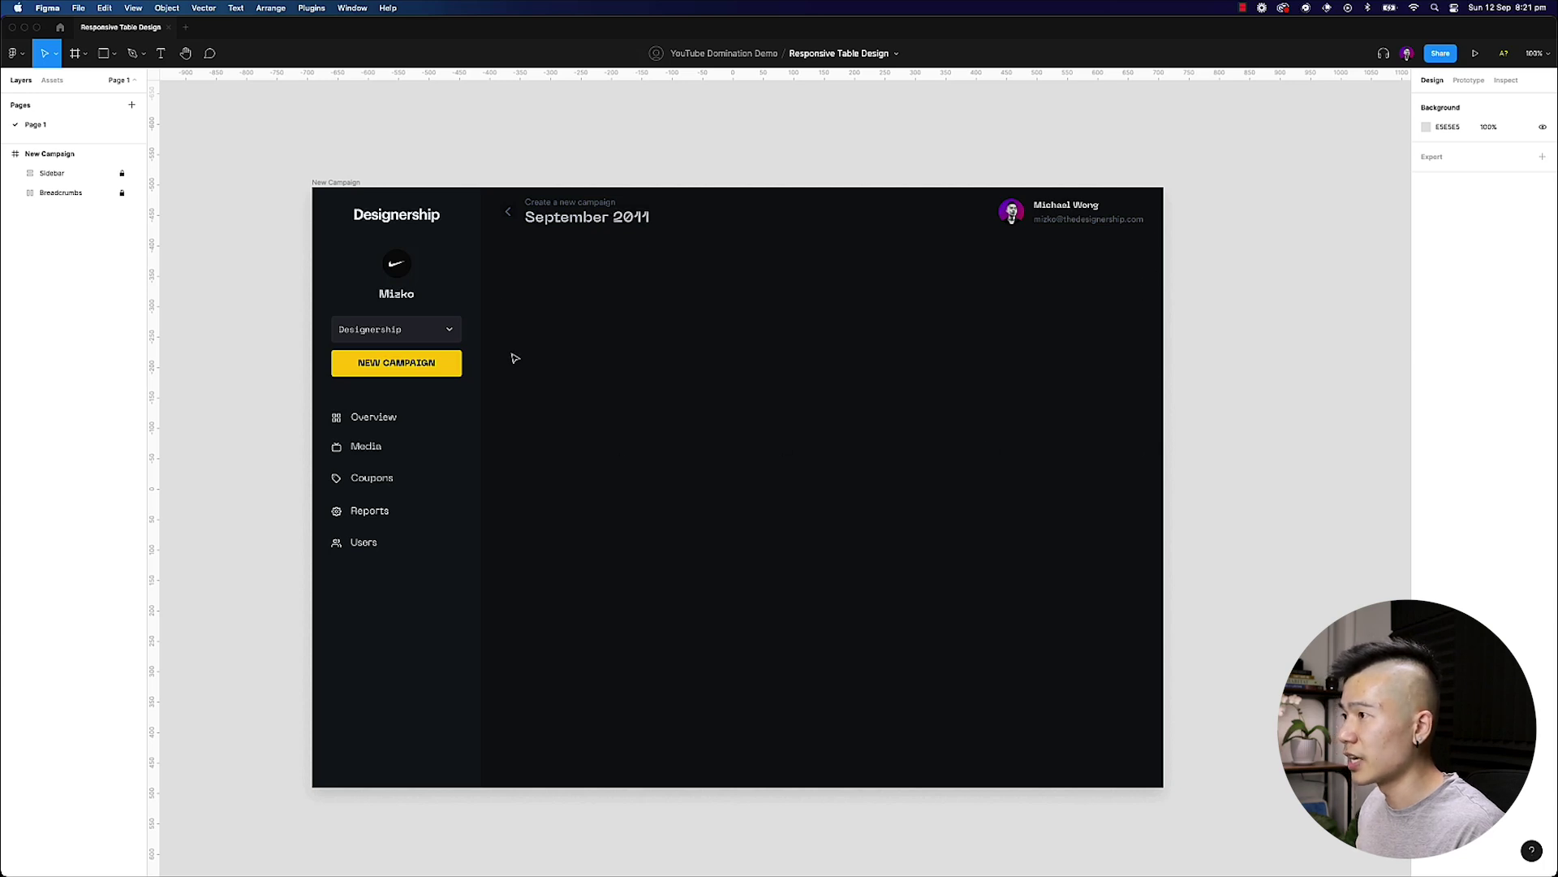
- Draw a frame over the main content area and give it a 12-column layout grid
key("f")
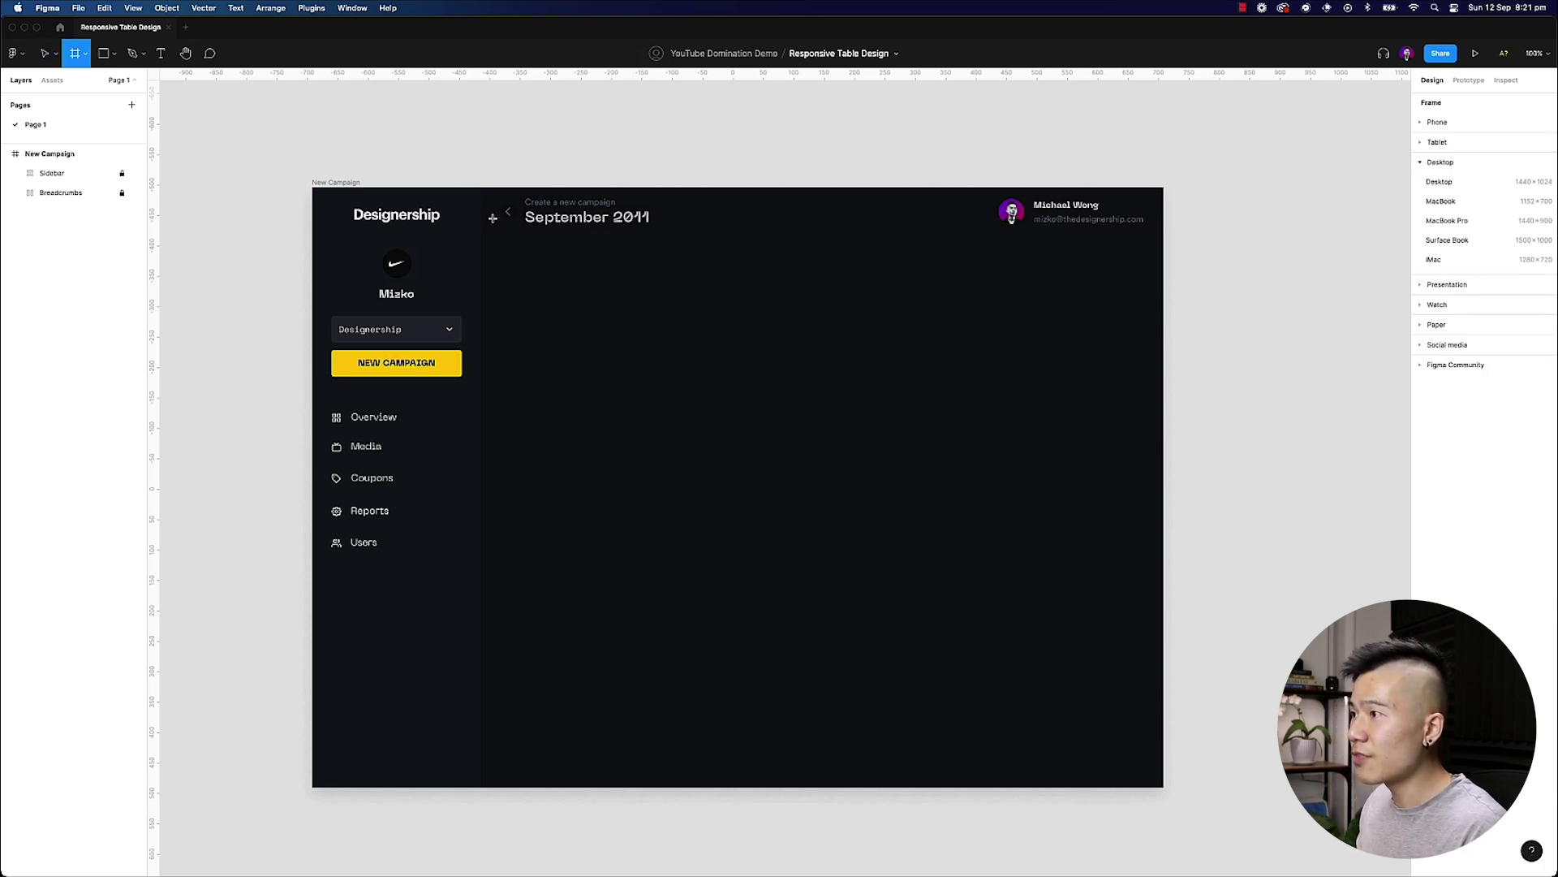
left_click_drag(483, 187, 1163, 789)
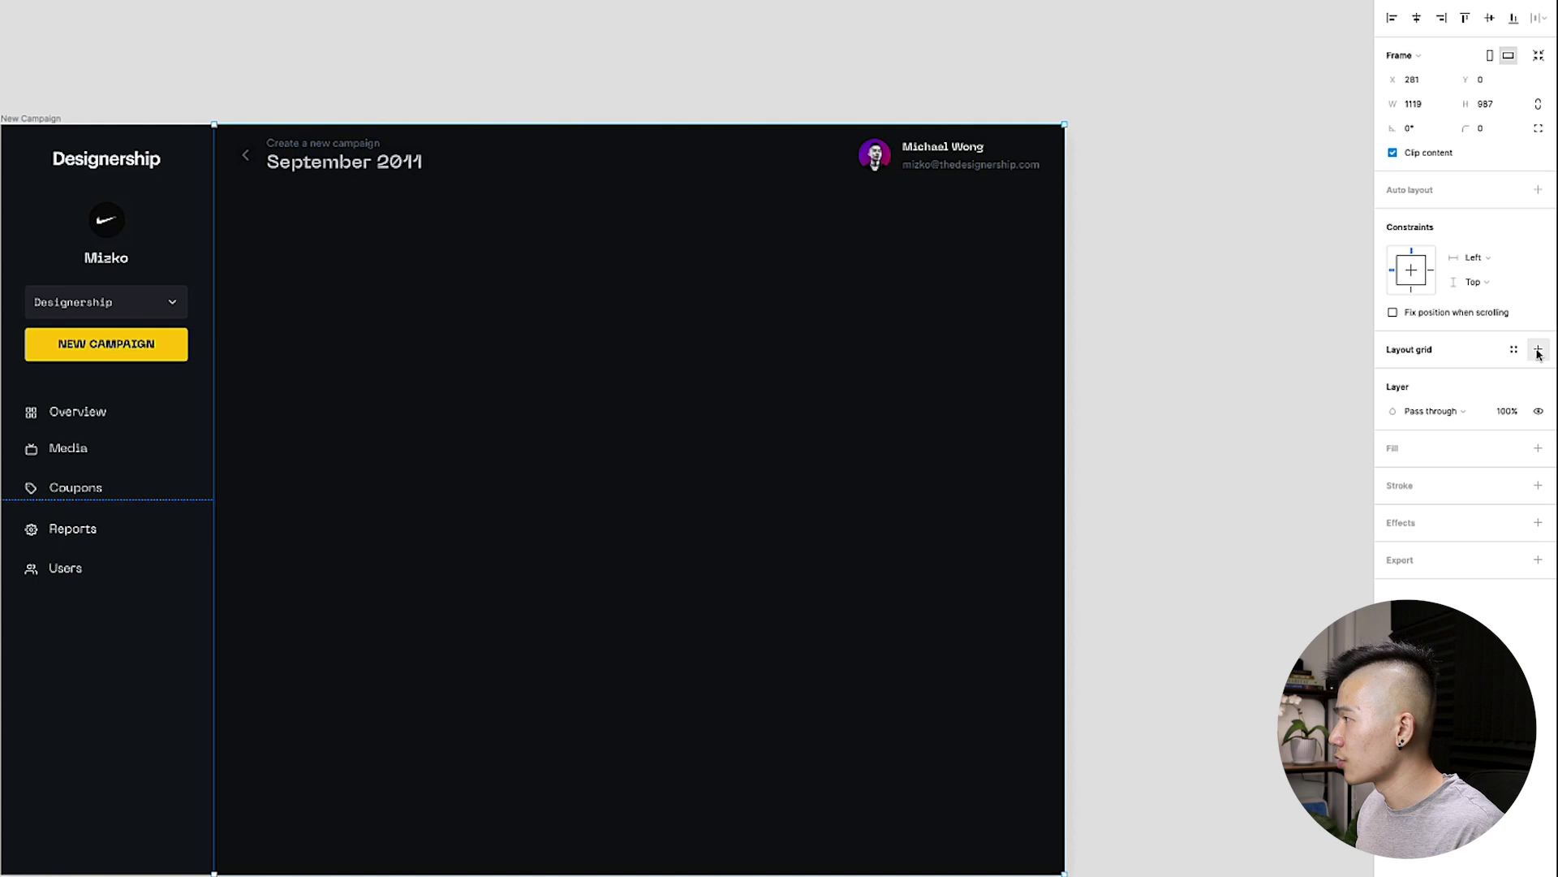
left_click(1543, 368)
left_click(1391, 377)
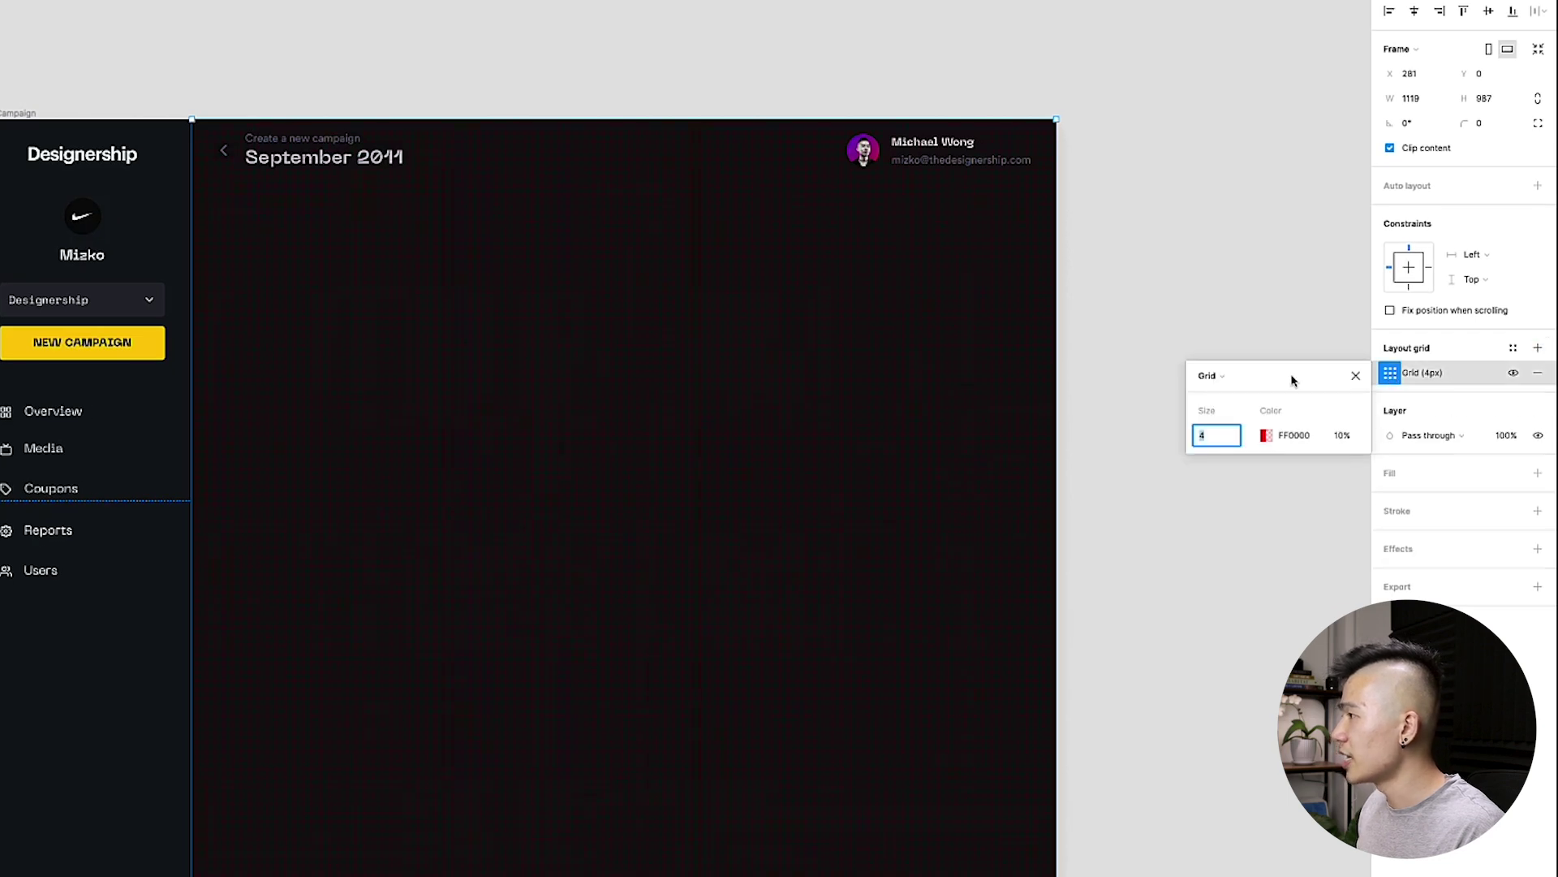
left_click(1215, 375)
left_click(1240, 396)
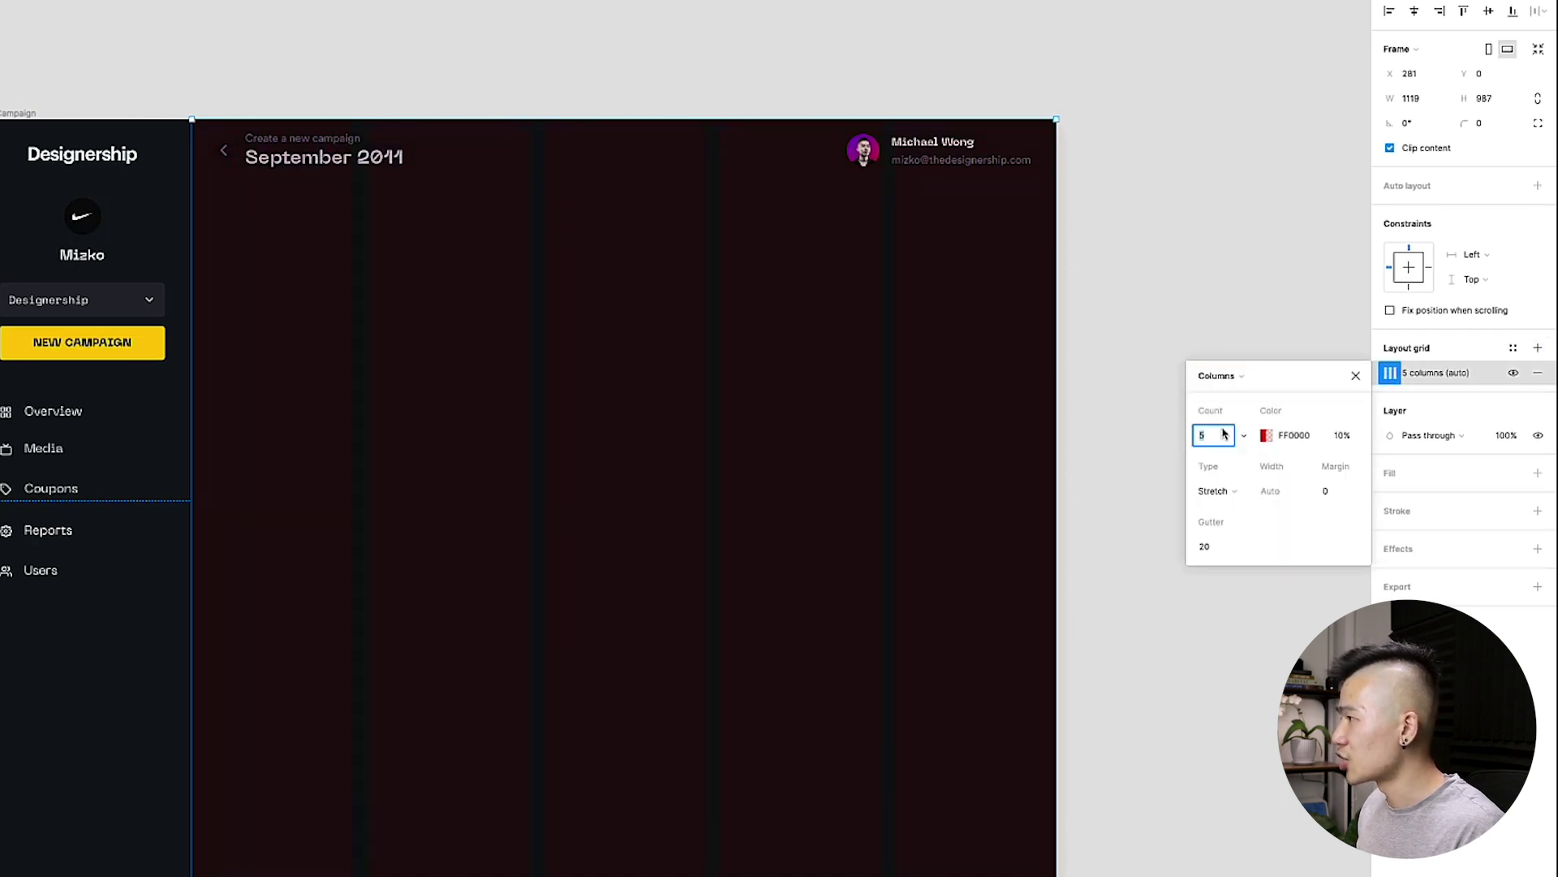
type("12")
key("Return")
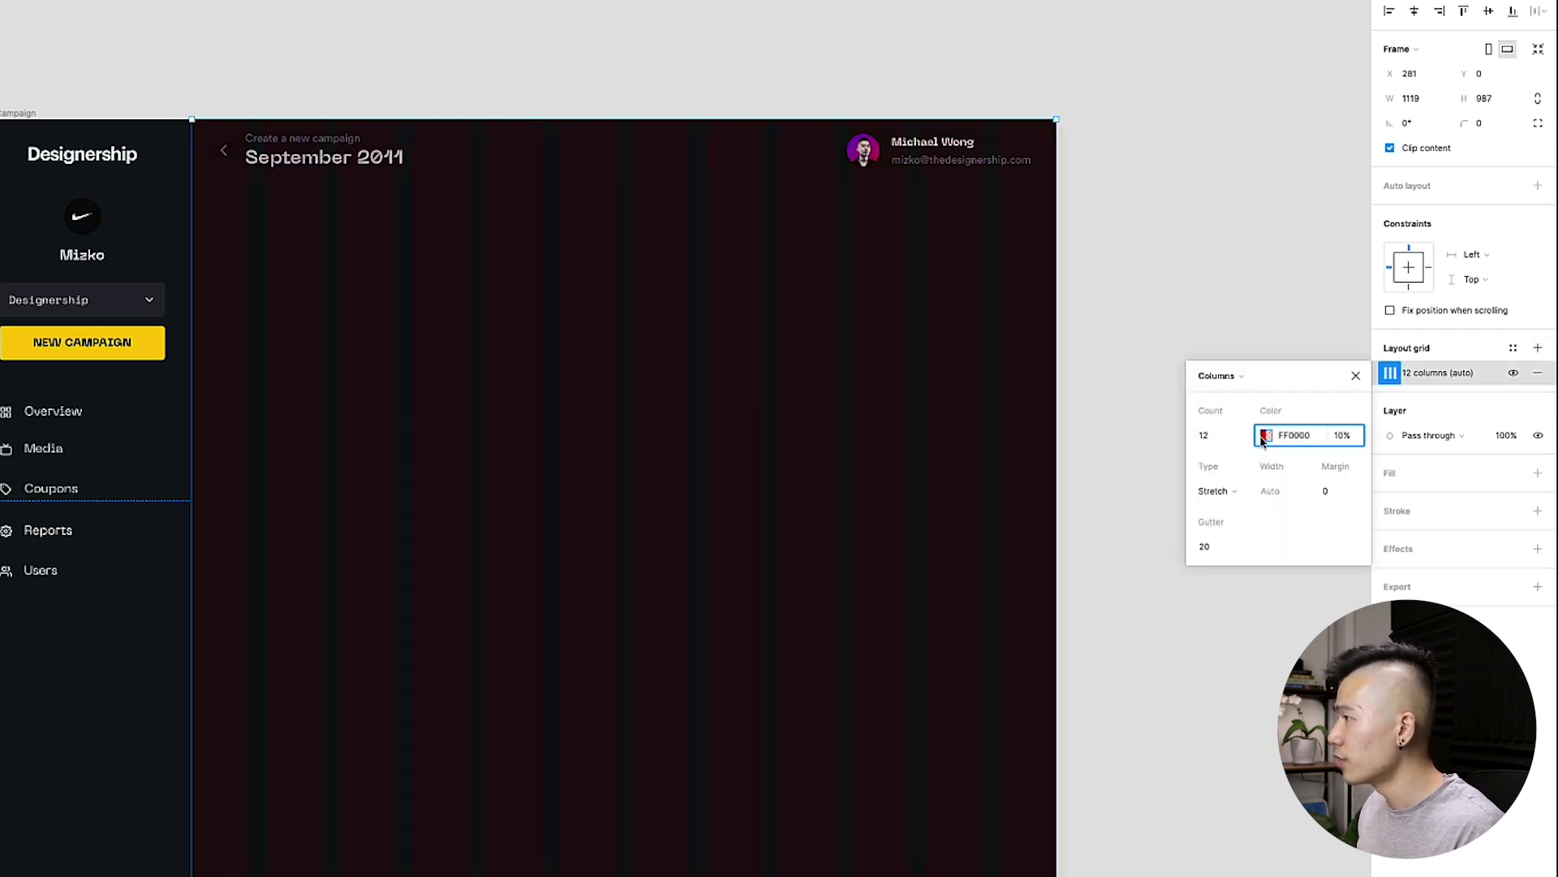
- Make the grid columns white at 5% opacity with margin 32 and gutter 16
left_click(1266, 438)
left_click_drag(1125, 504, 812, 341)
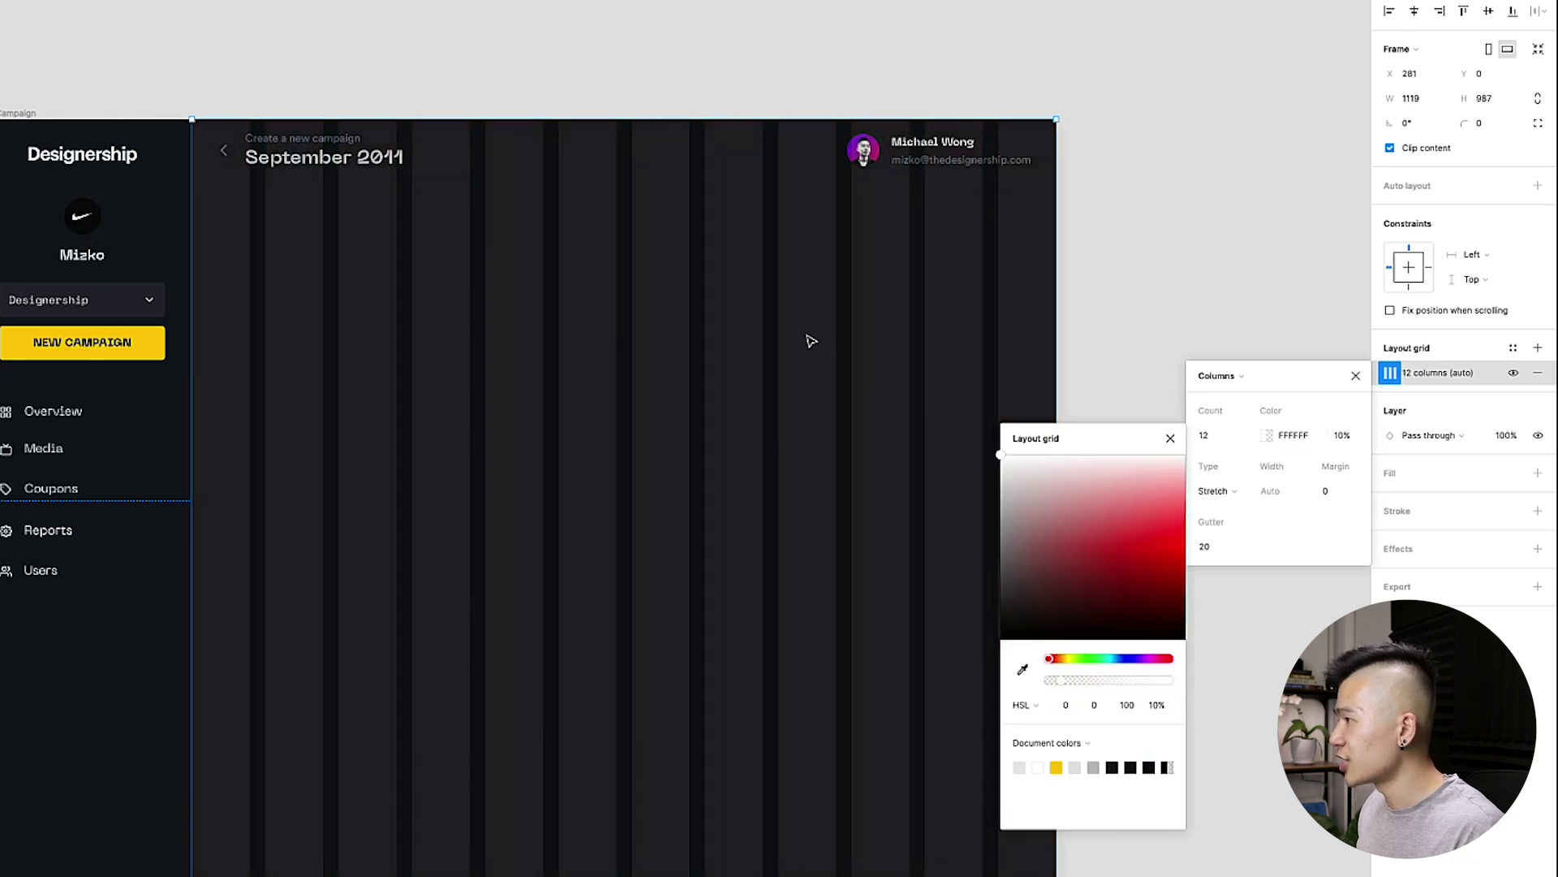
left_click(1156, 705)
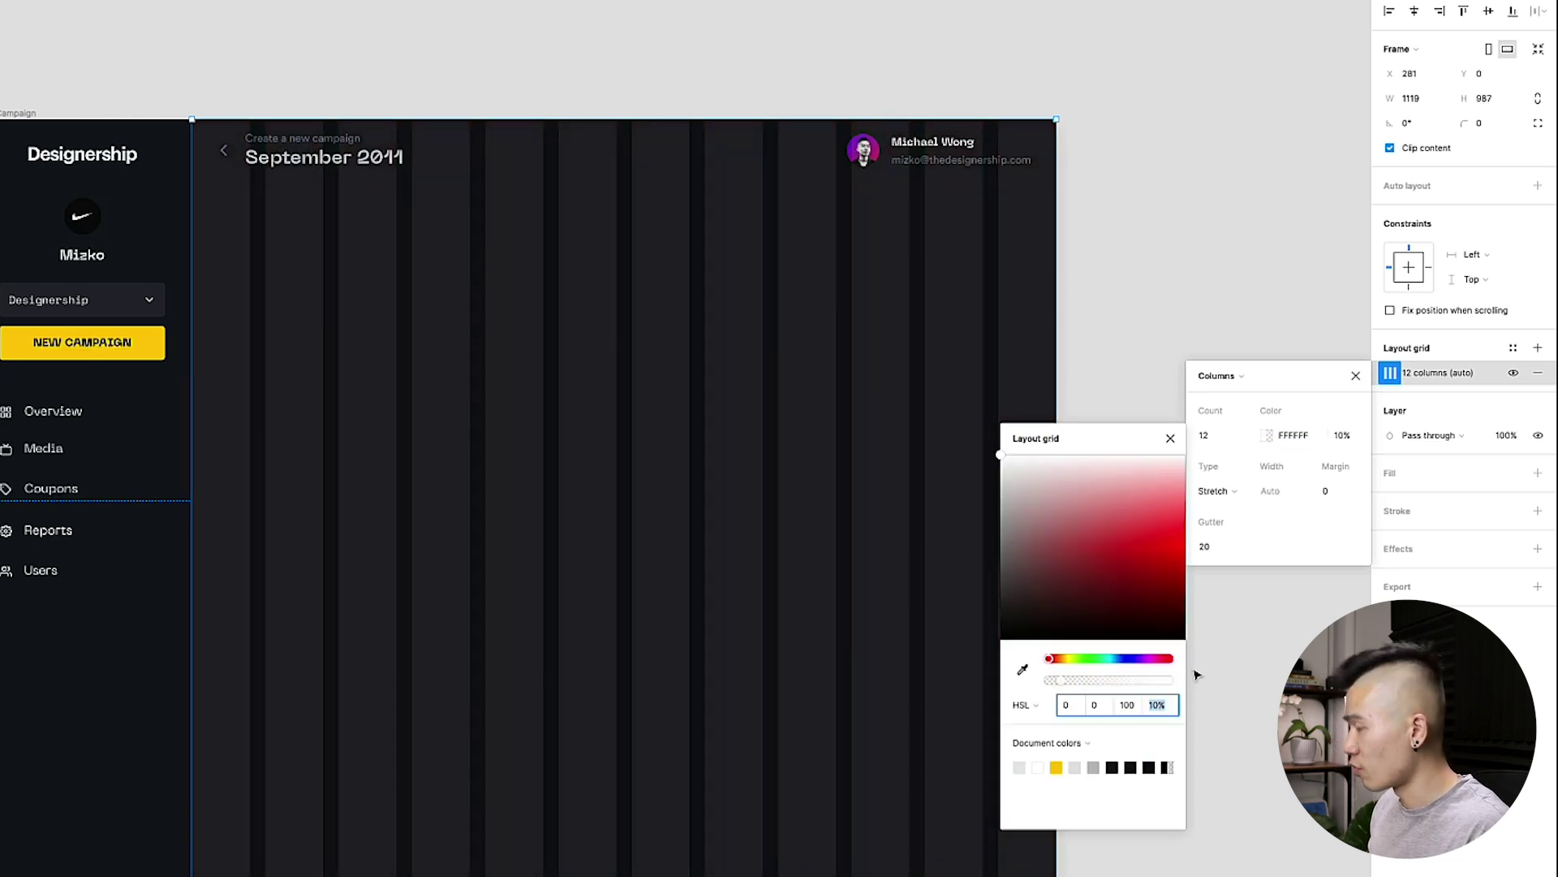
type("5")
key("Tab")
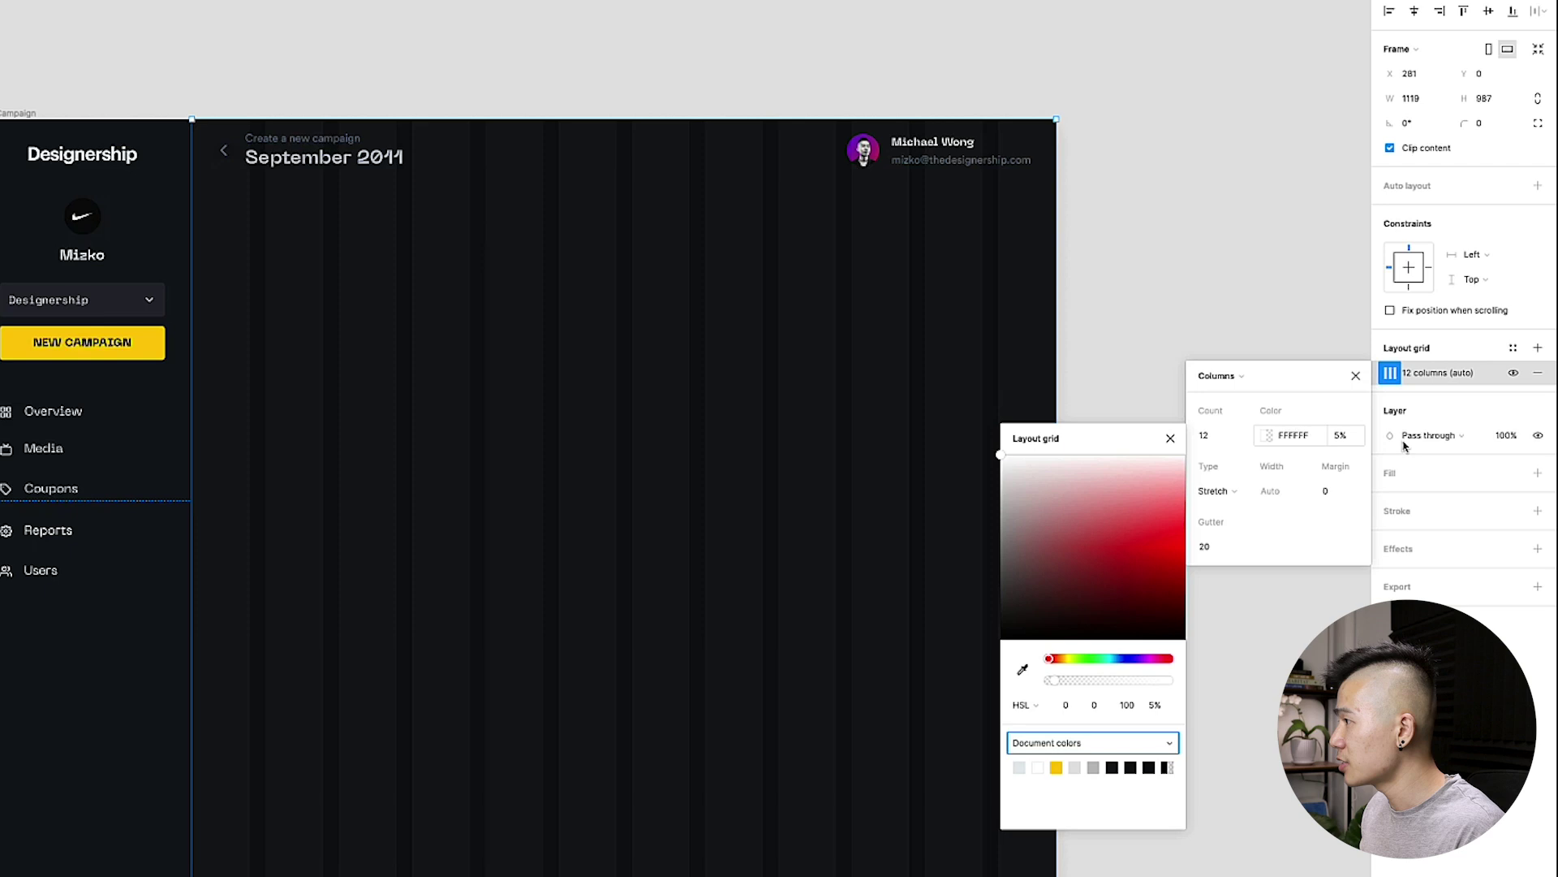
left_click(1341, 491)
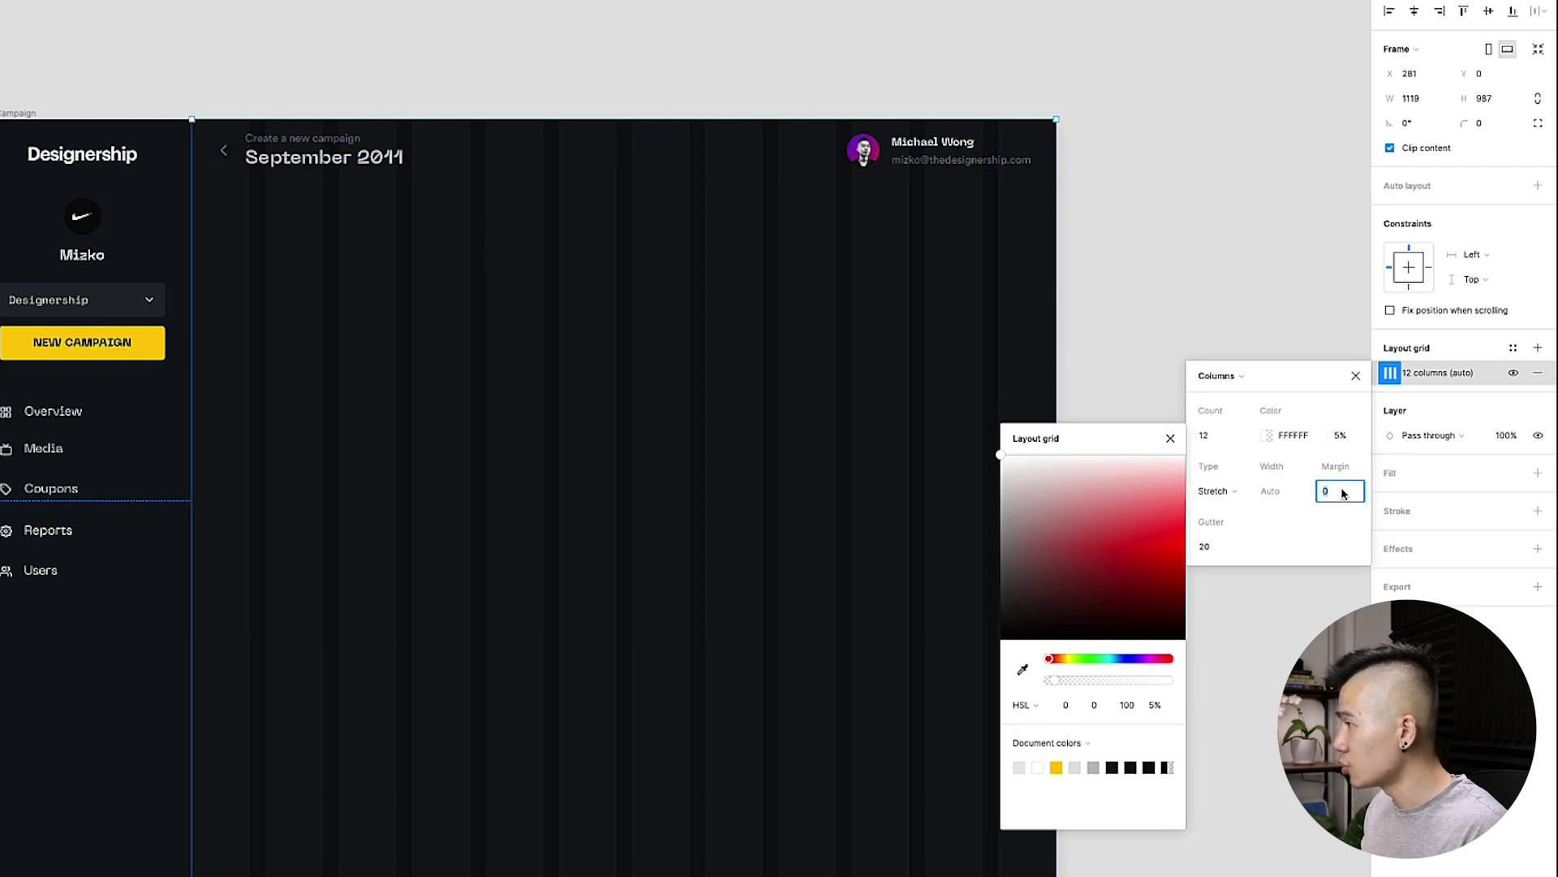
type("32")
left_click(1217, 547)
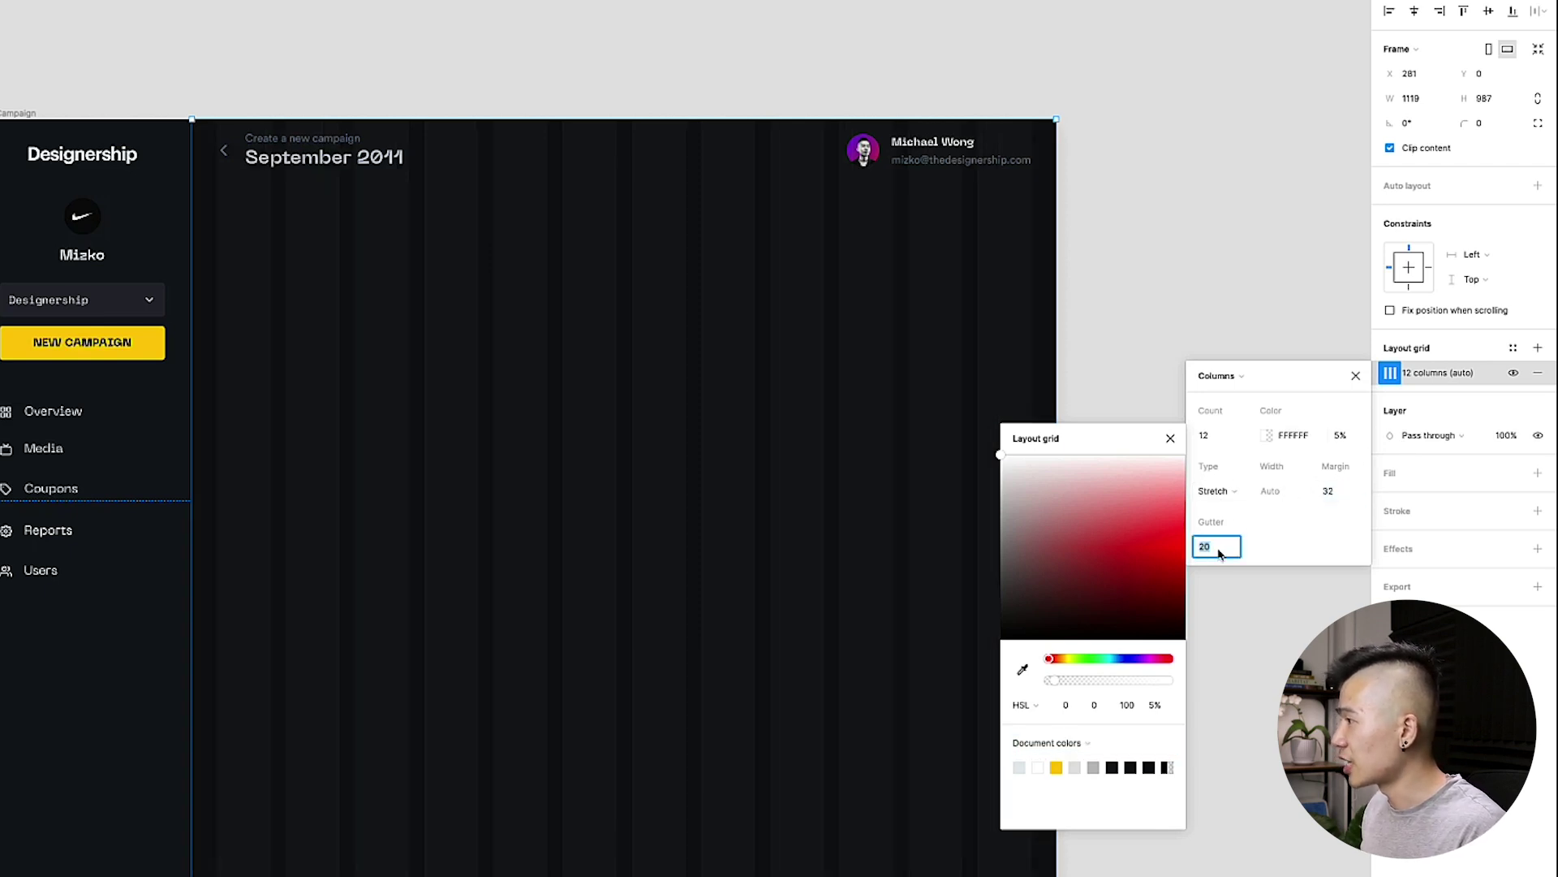
type("16")
key("Return")
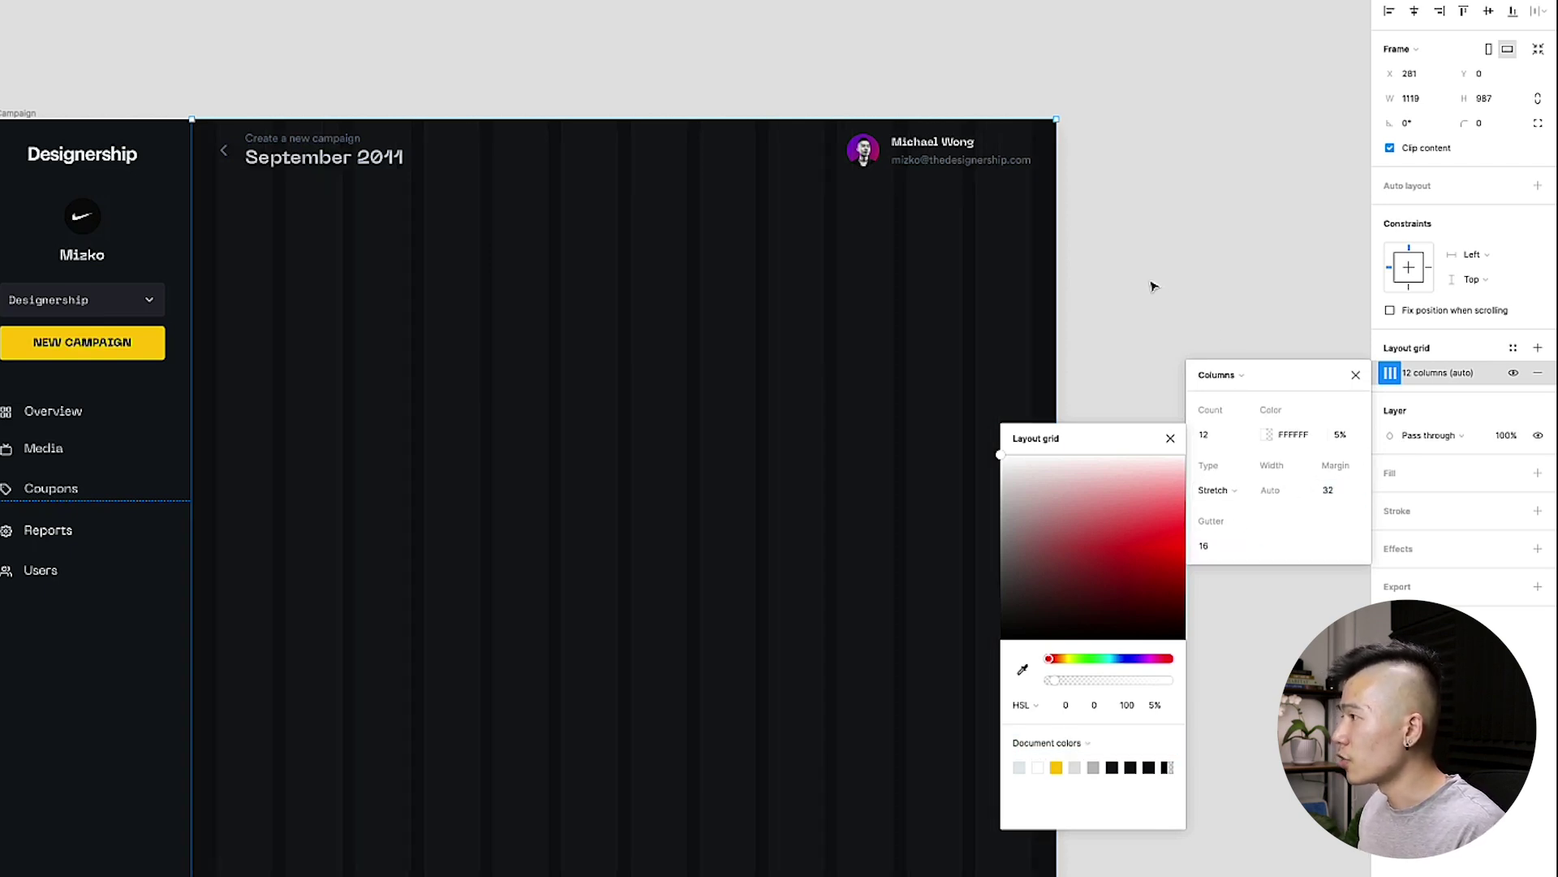
- Rename the new frame 'Grid', hide it, and reselect the New Campaign frame
left_click(1152, 284)
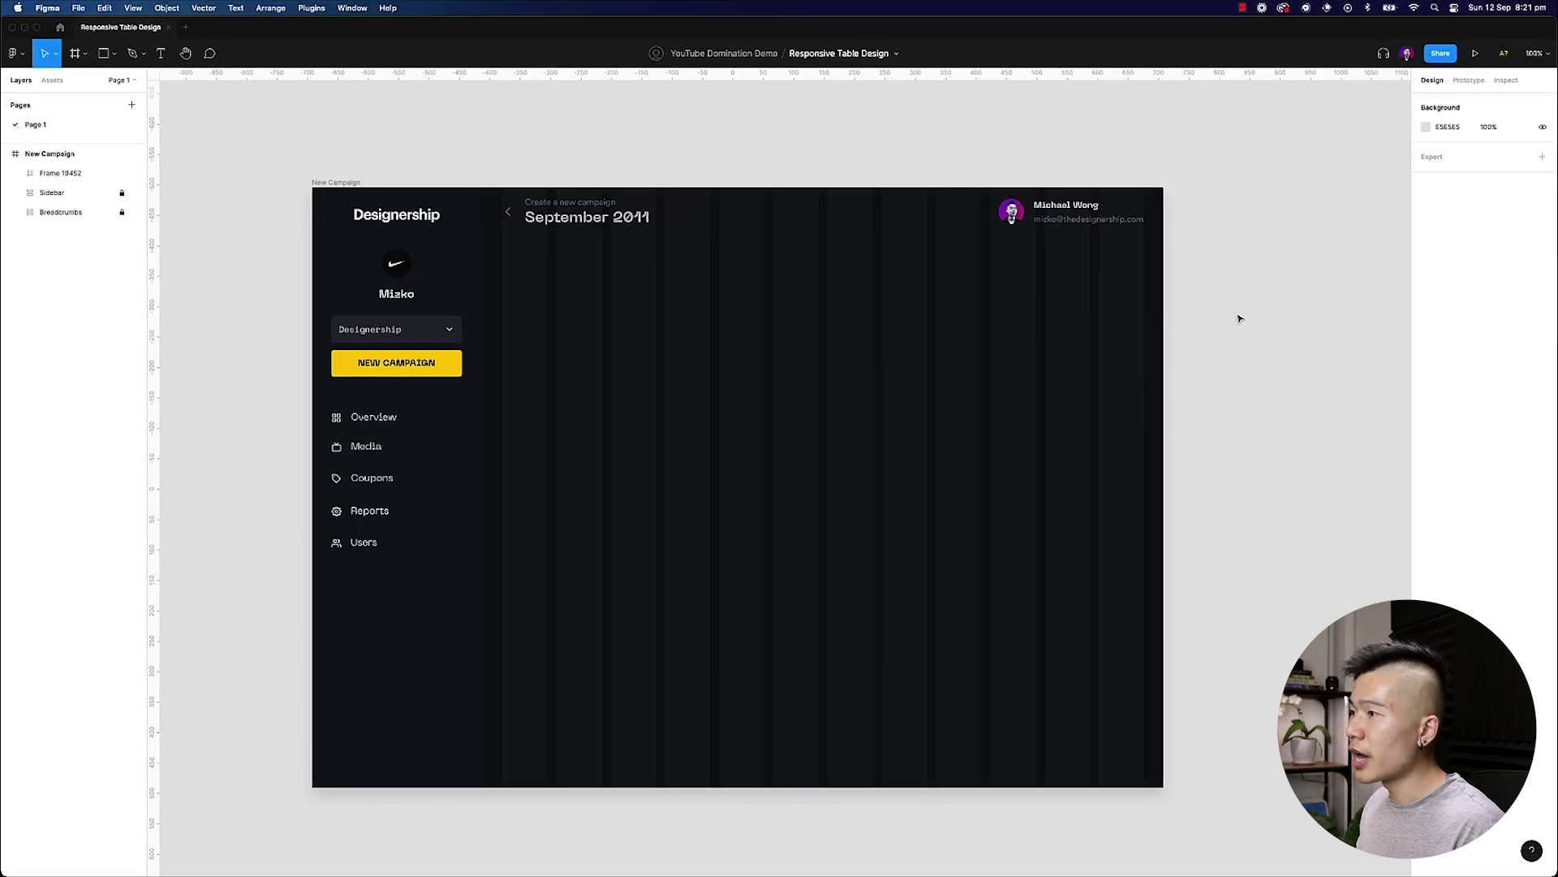
left_click(871, 343)
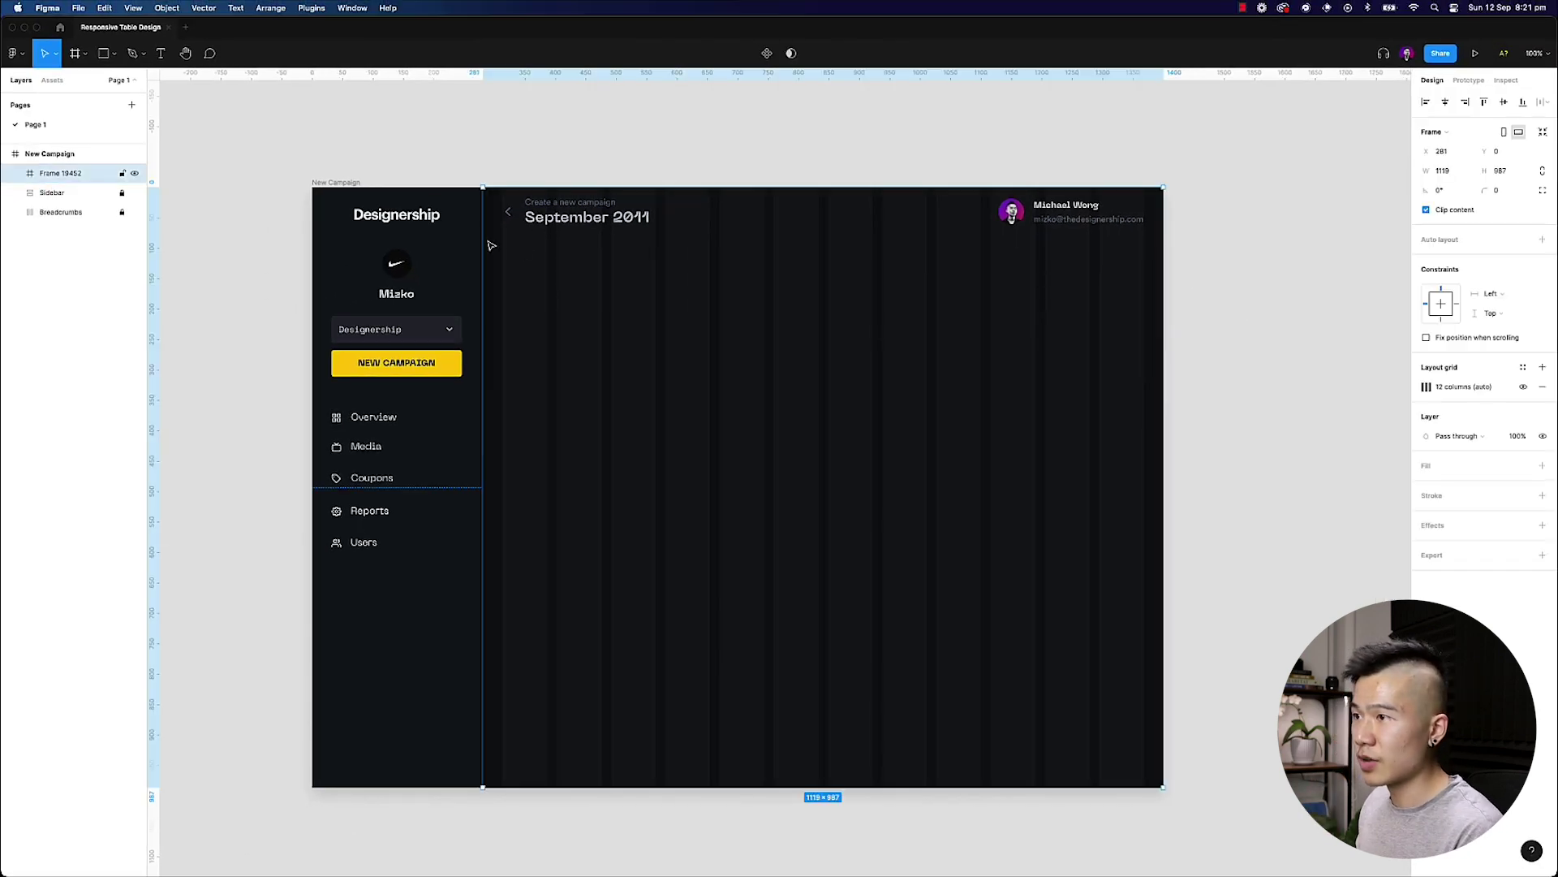
double_click(44, 175)
type("G")
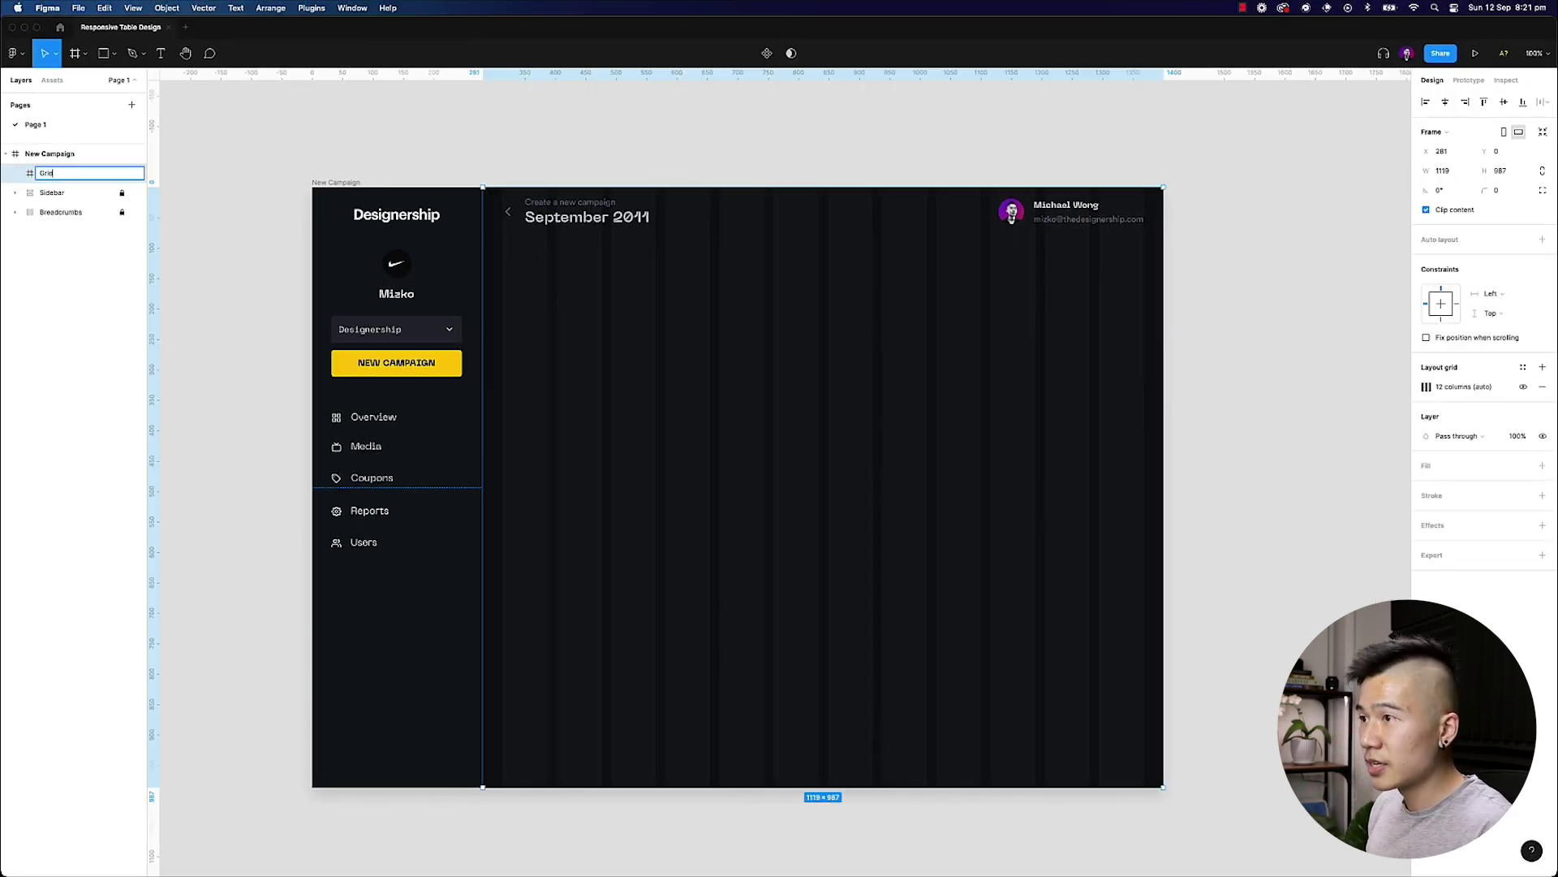
type("rid")
key("Return")
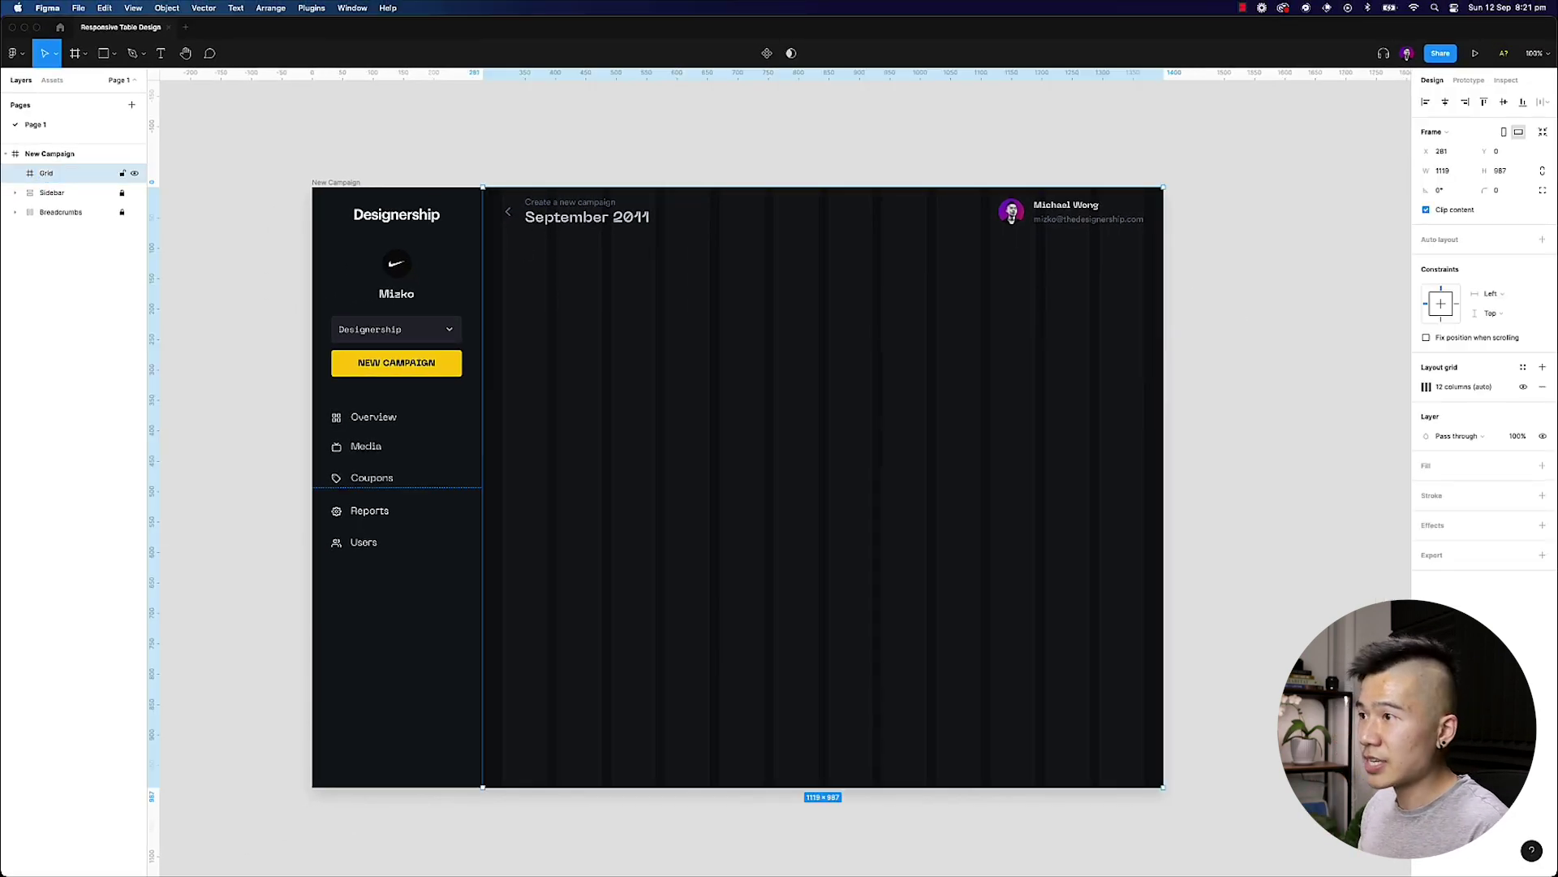
left_click(136, 175)
left_click(335, 169)
left_click(349, 183)
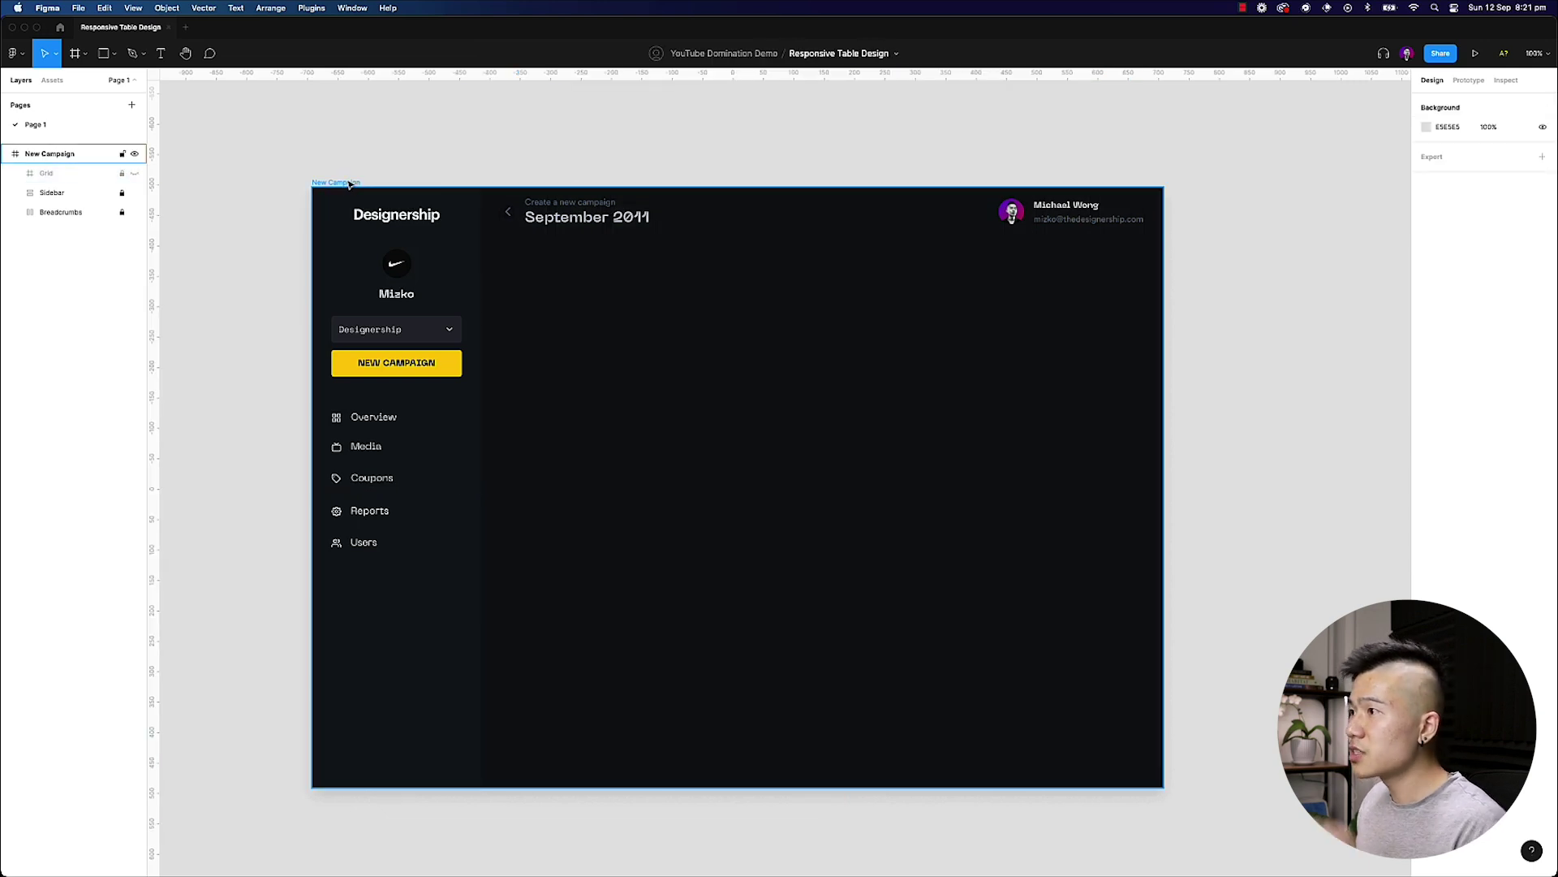
- Add a 12-column white layout grid to the New Campaign frame
left_click(625, 284)
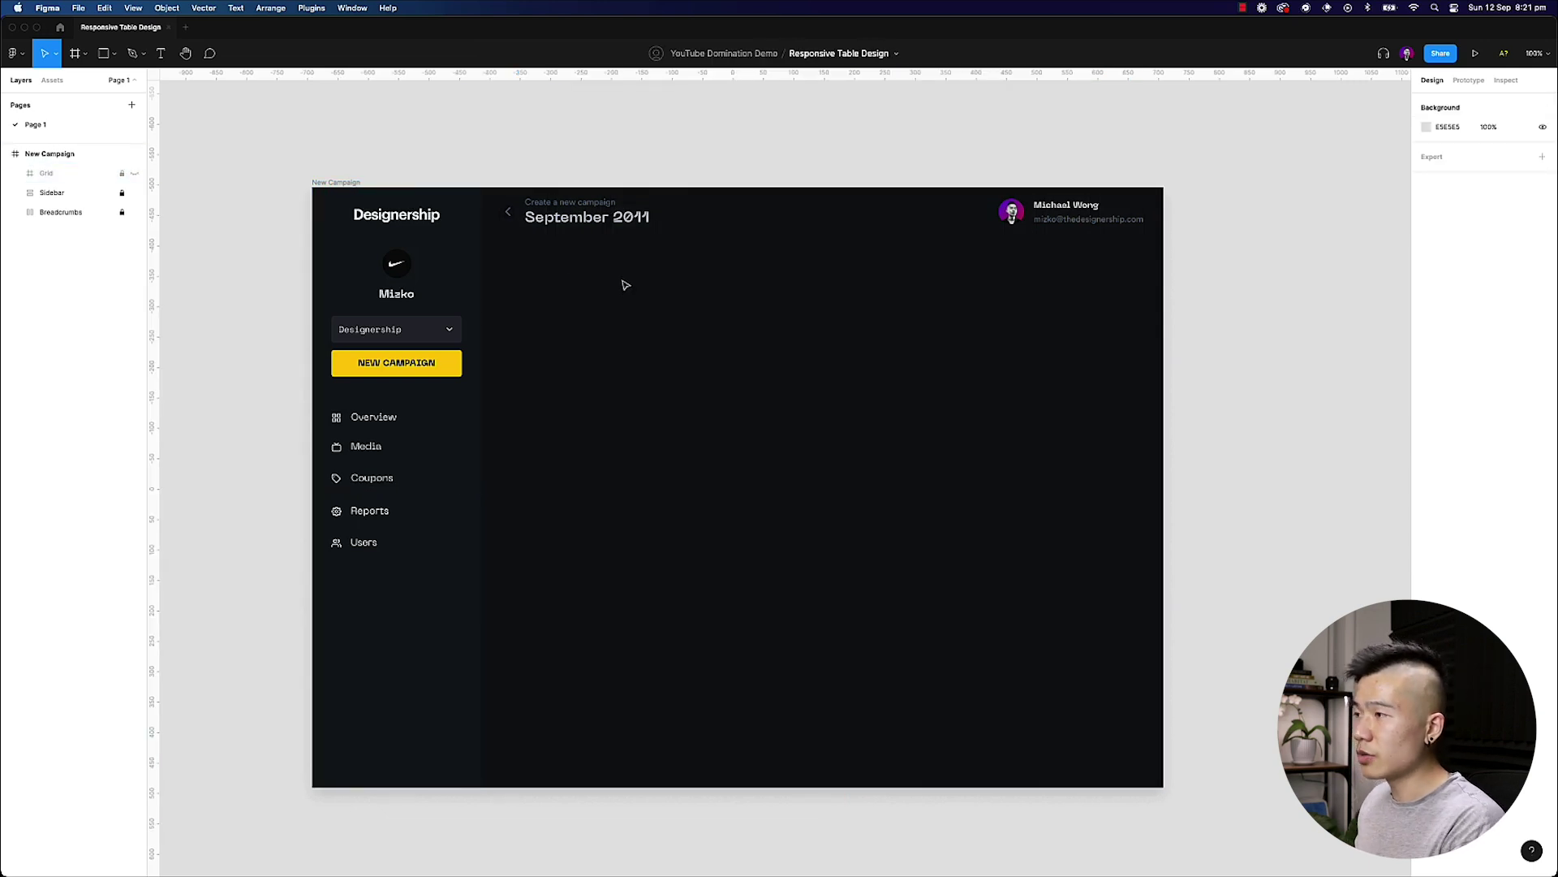
left_click(344, 186)
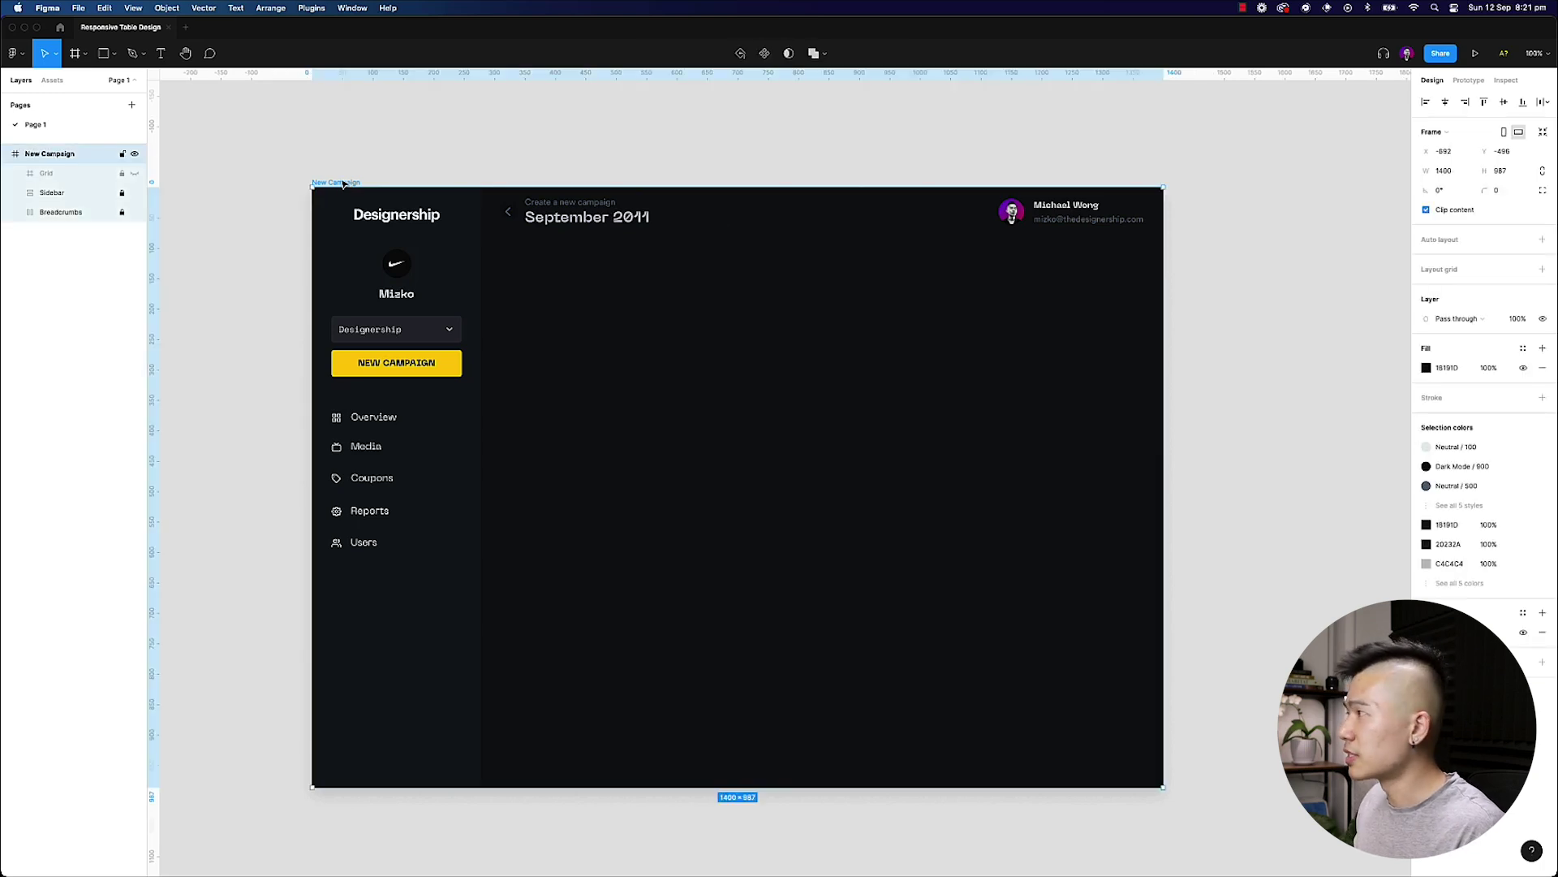
left_click(1544, 271)
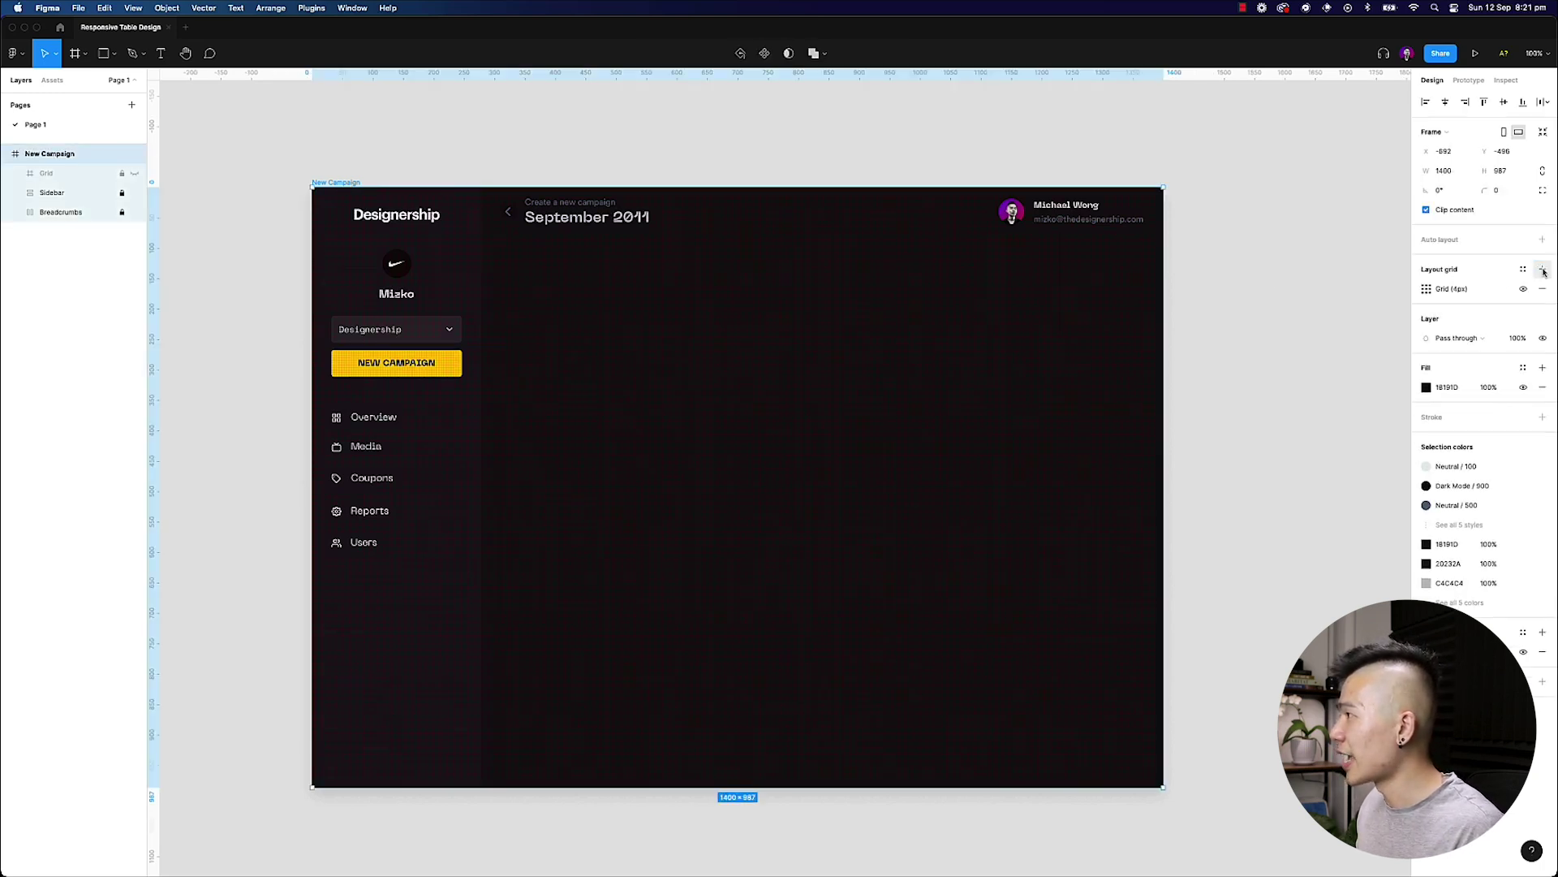
left_click(1426, 289)
left_click(1285, 291)
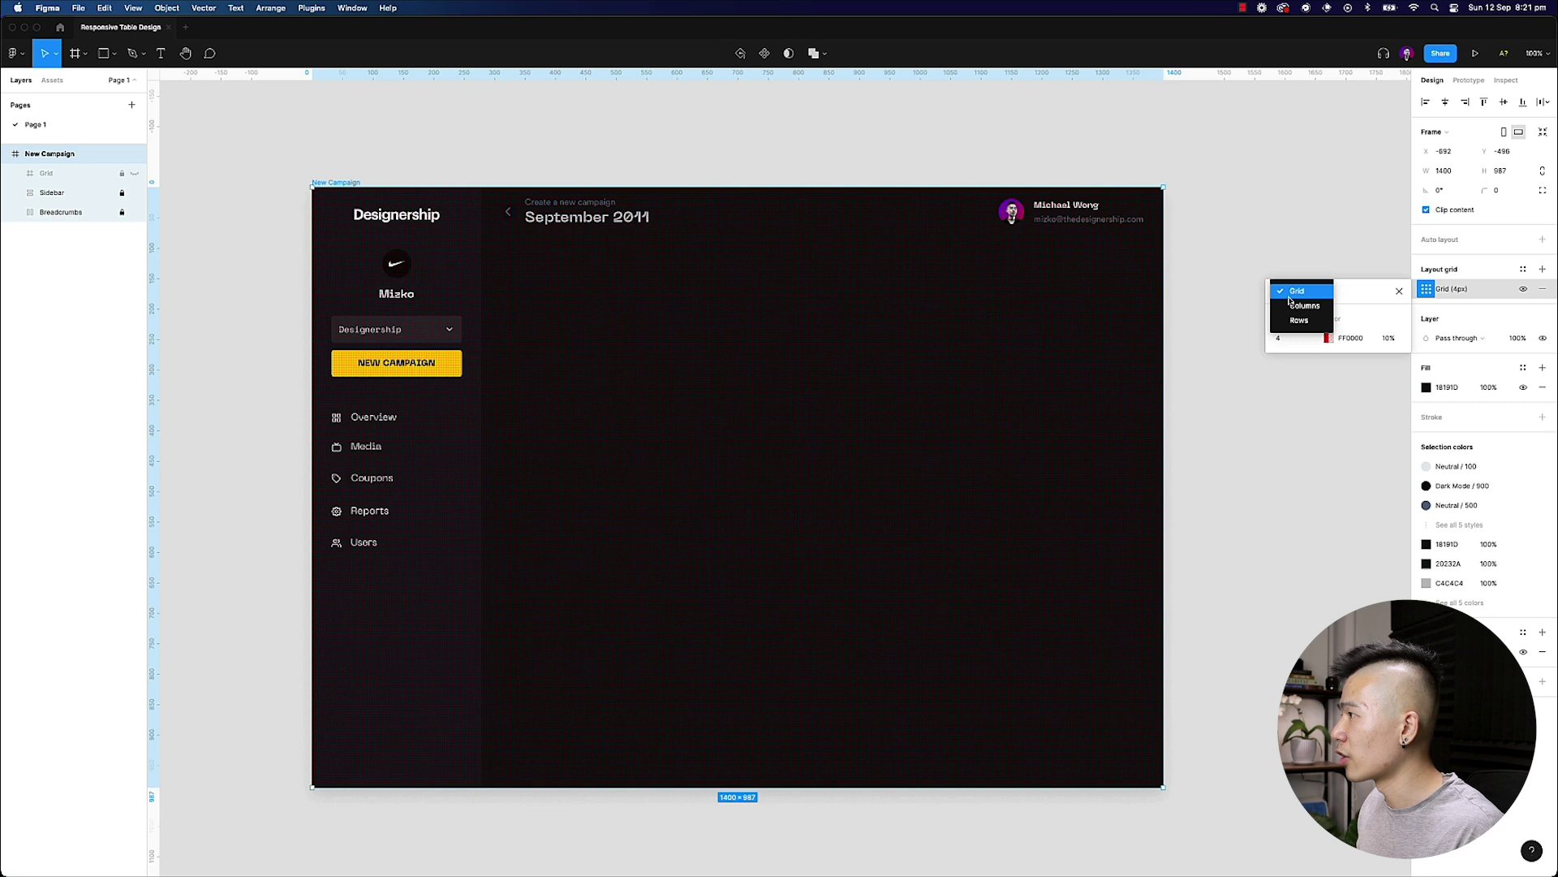
left_click(1291, 306)
type("12")
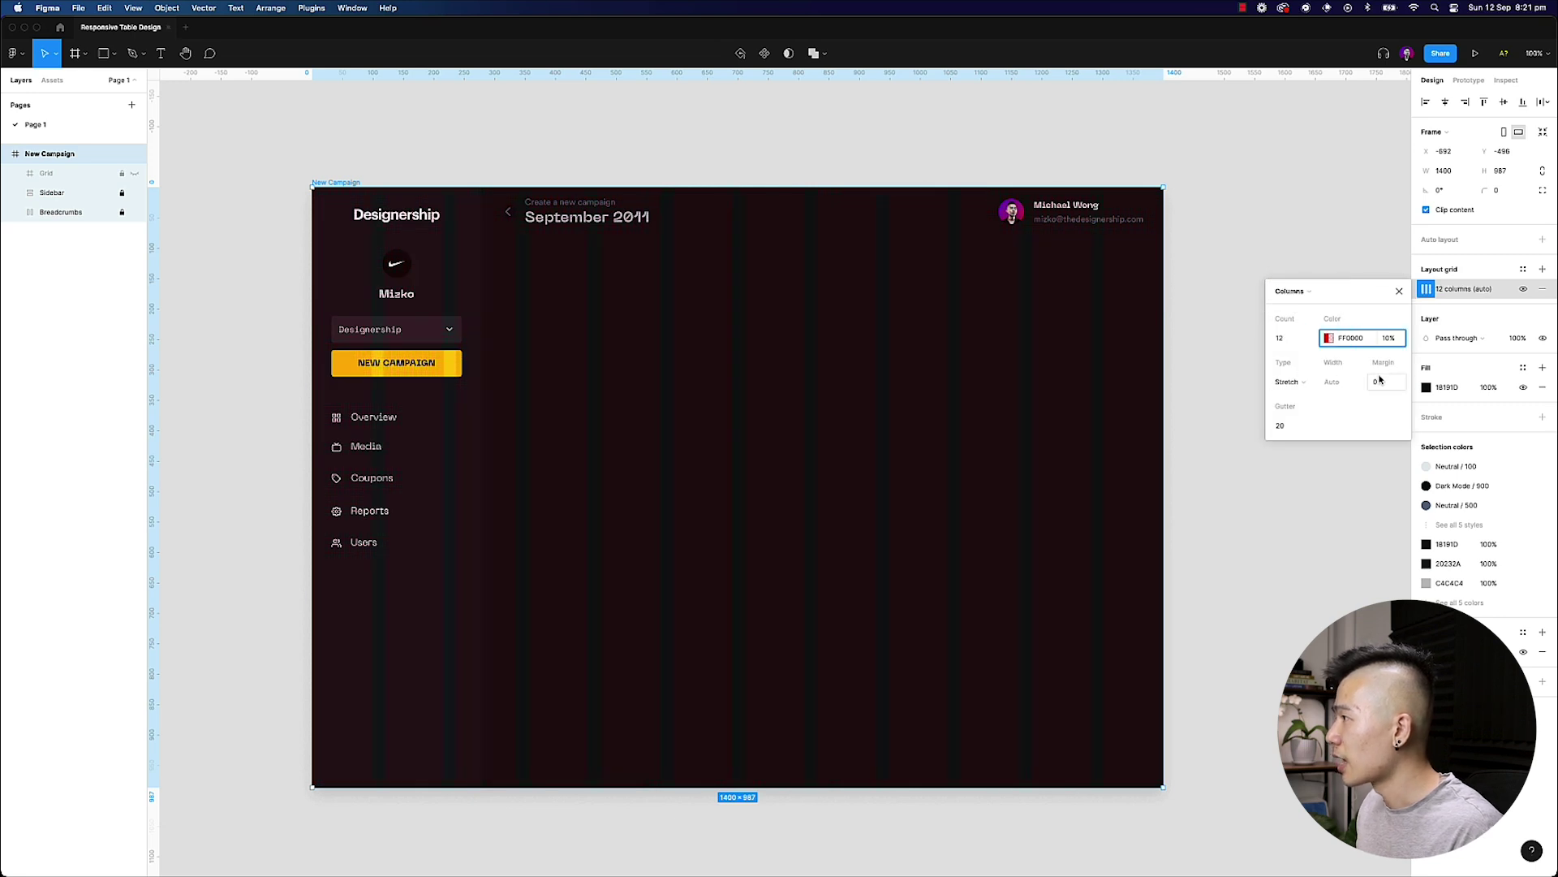
left_click(1328, 338)
left_click_drag(1248, 393, 1099, 265)
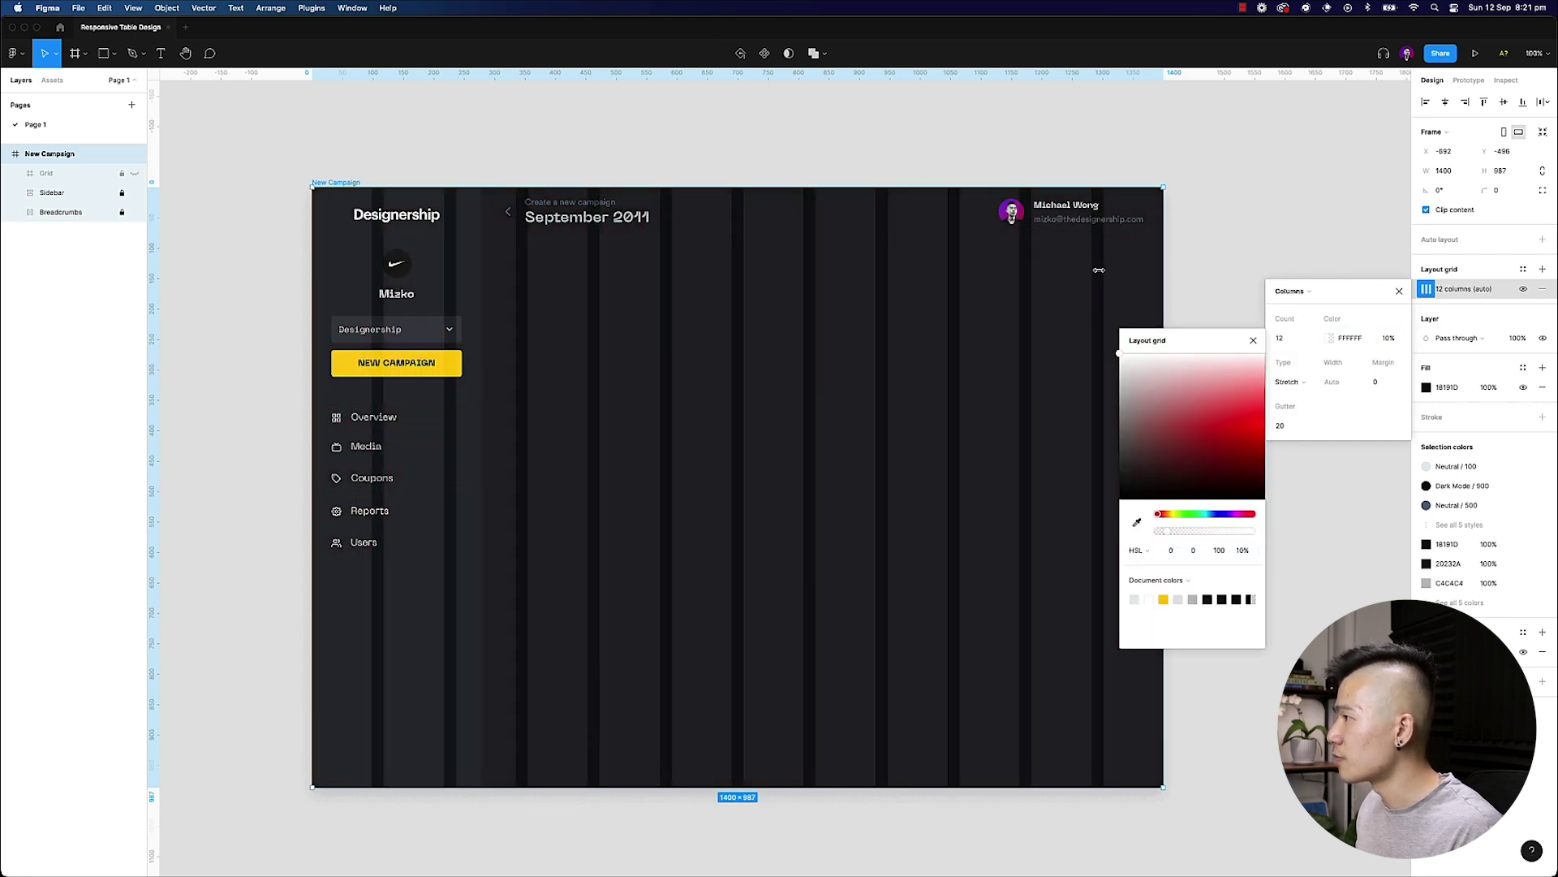
- Left-align the grid columns with width 80 and offset 220
left_click(1288, 383)
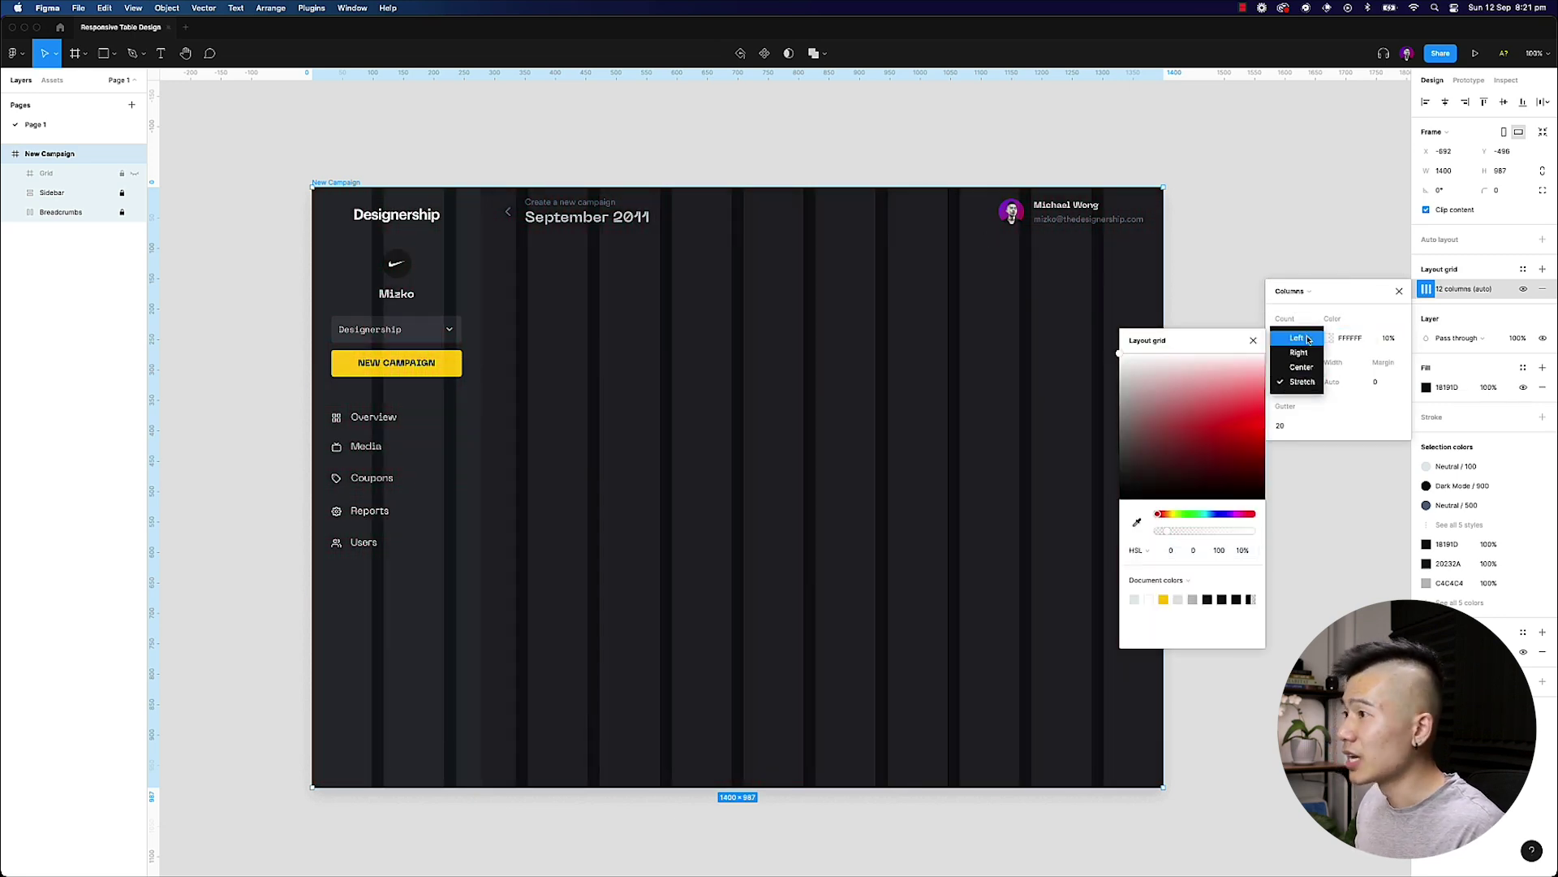
left_click(1297, 339)
left_click(1340, 382)
type("4")
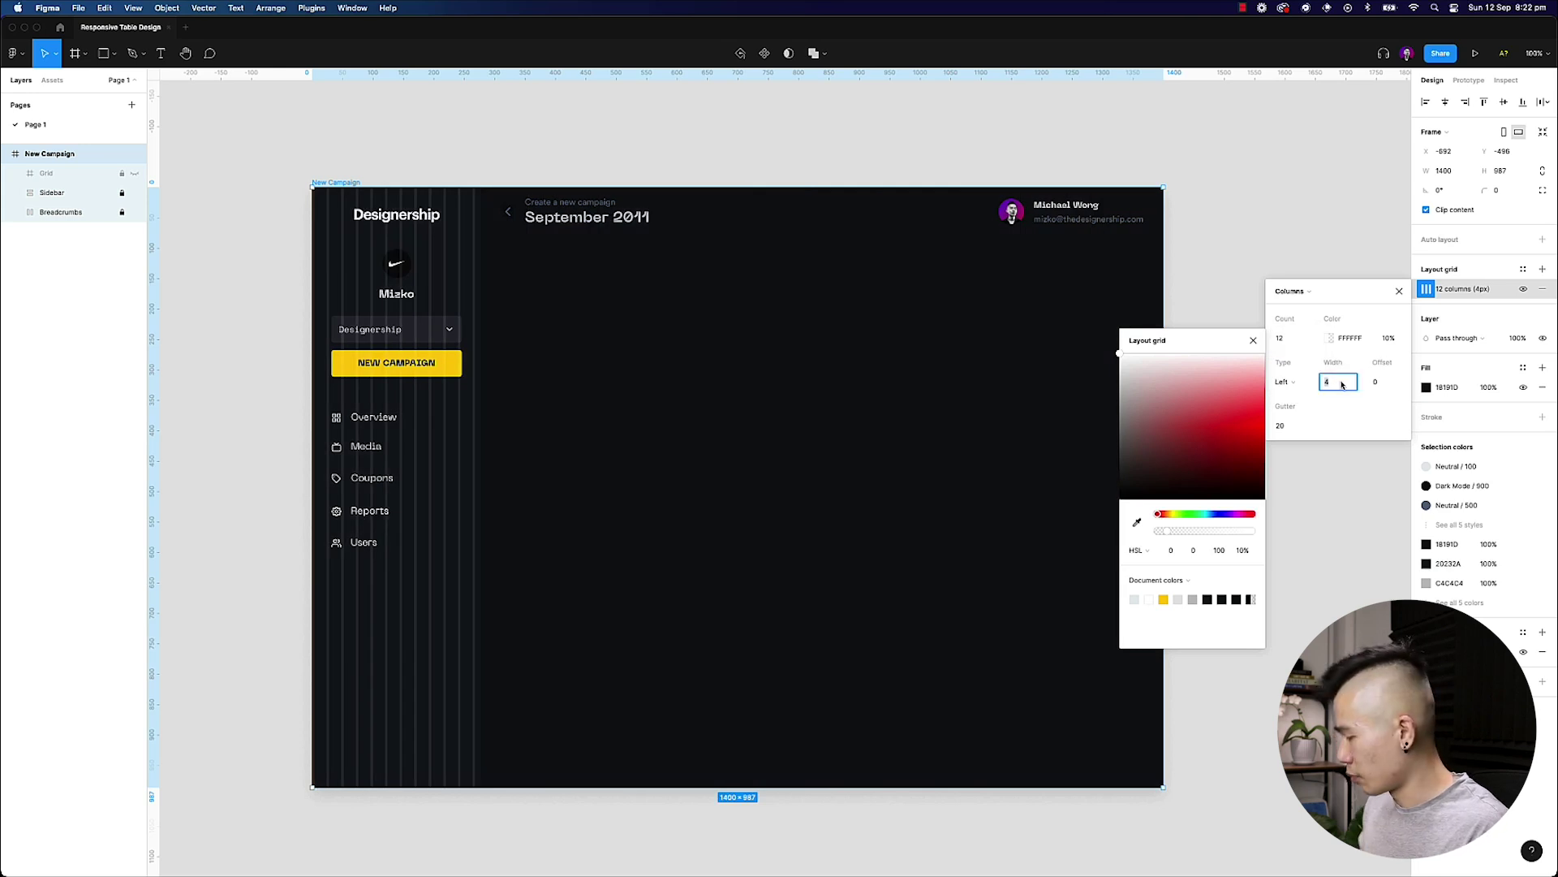
key("Tab")
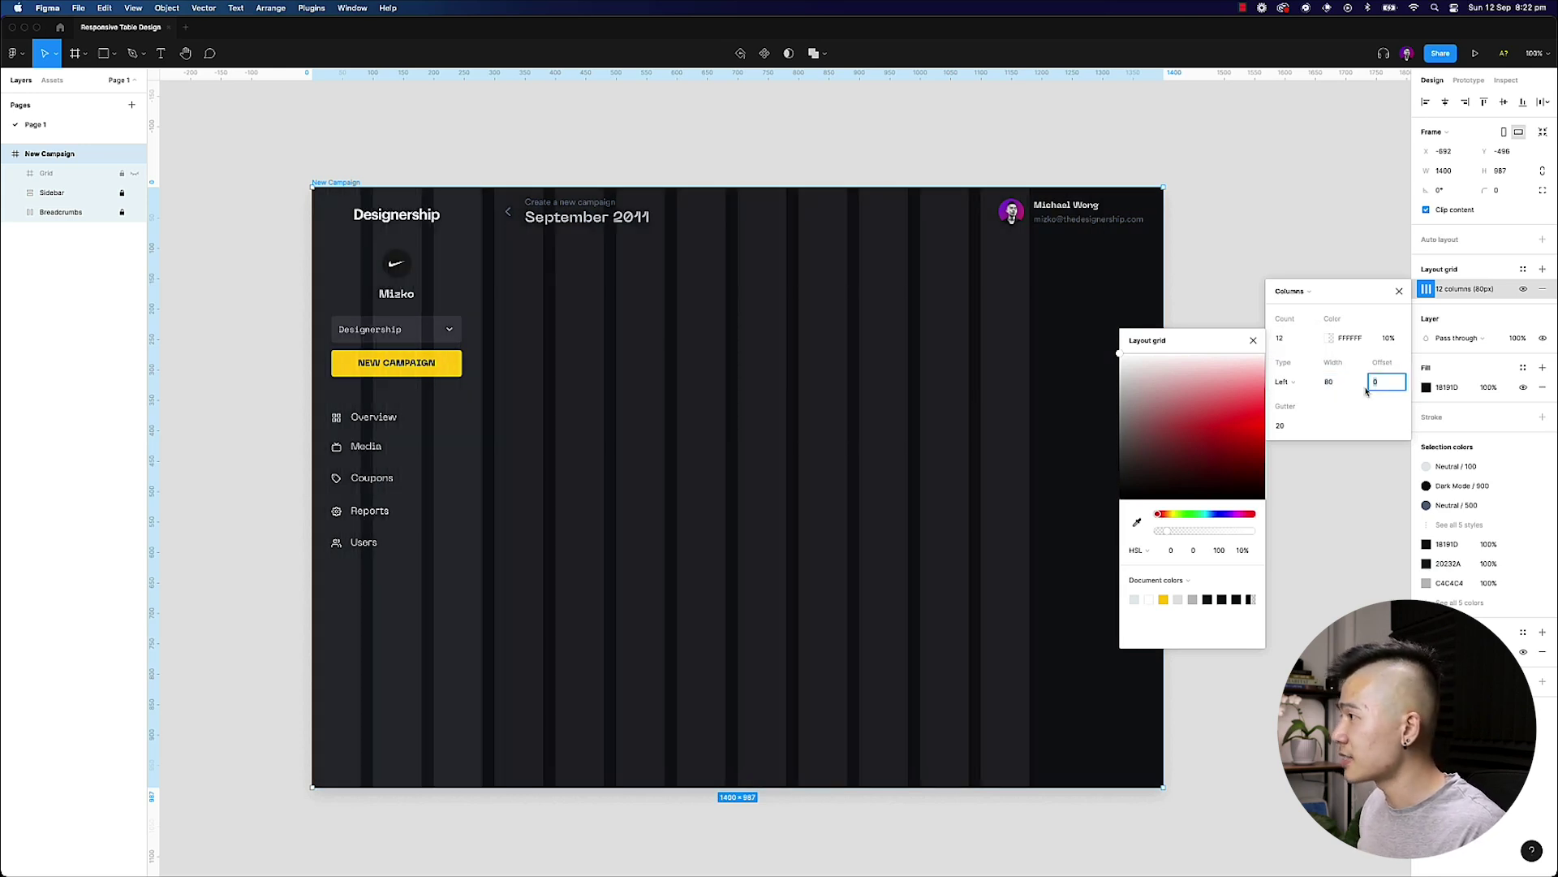
type("20")
key("Return")
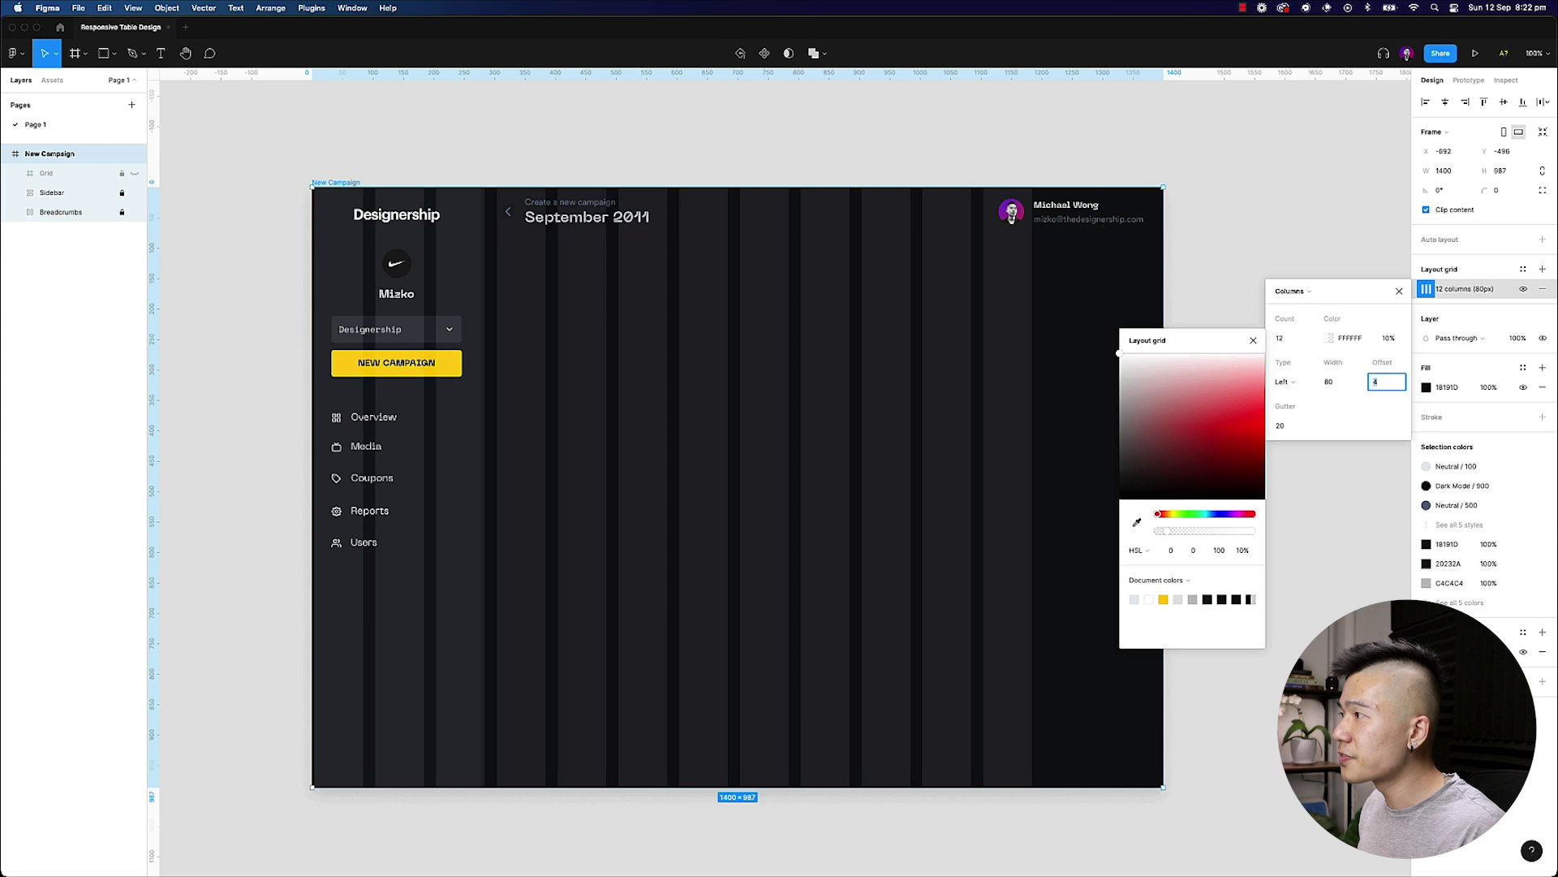
key("shift+Up")
key("shift+Up")
key("shift+Up")
key("shift+Up")
key("shift+Up")
key("shift+Up")
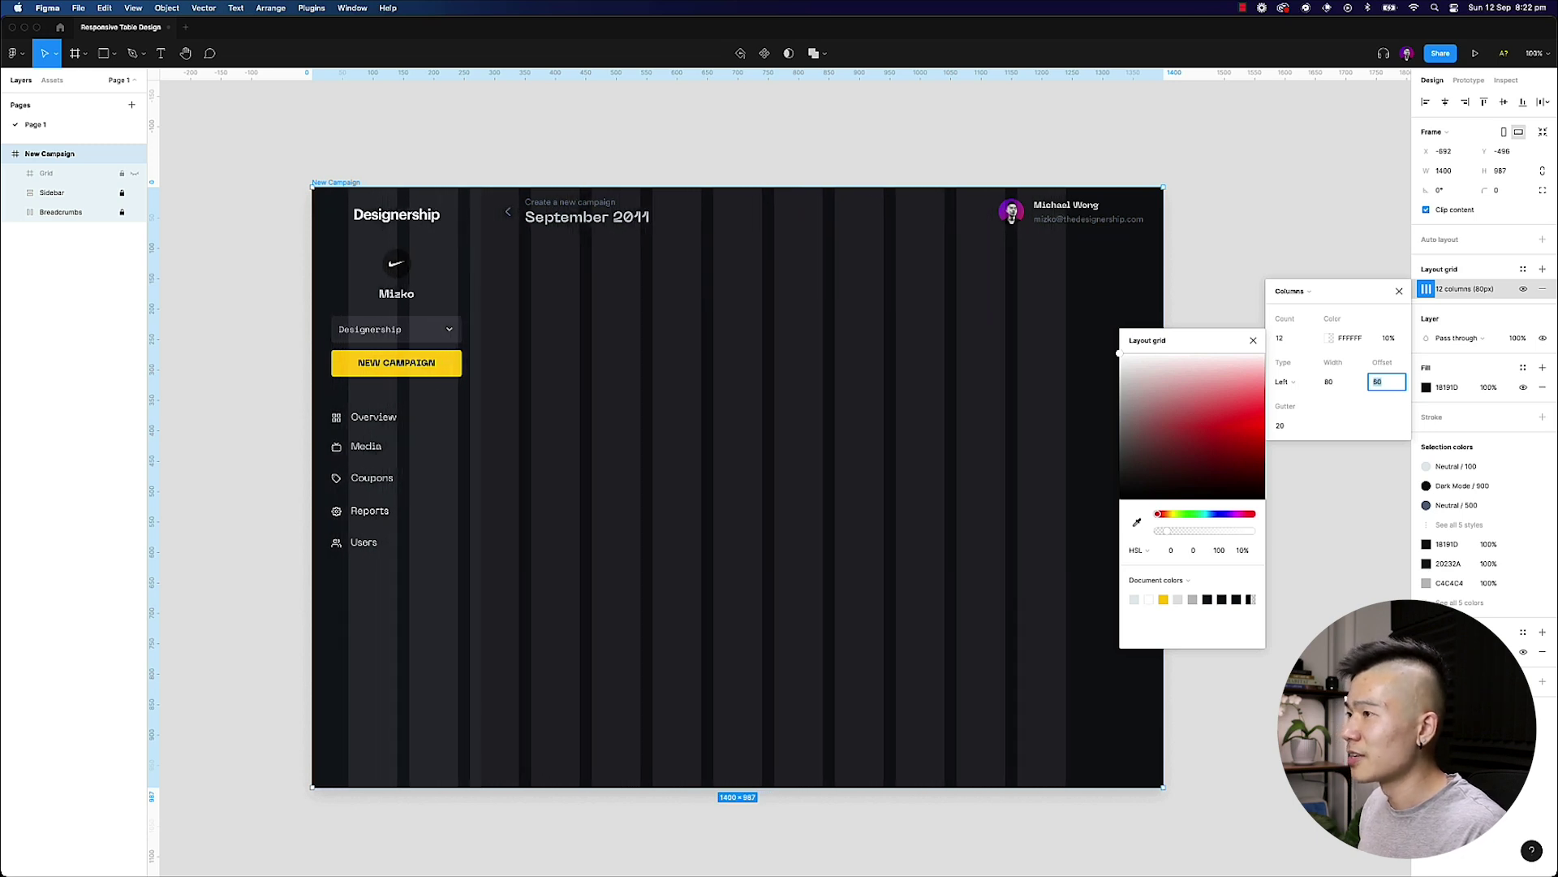
key("shift+Up")
key("shift+Up")
key("shift+Up")
key("shift+Up")
key("shift+Up")
key("shift+Up")
key("shift+Up")
key("shift+Up")
key("shift+Up")
key("shift+Up")
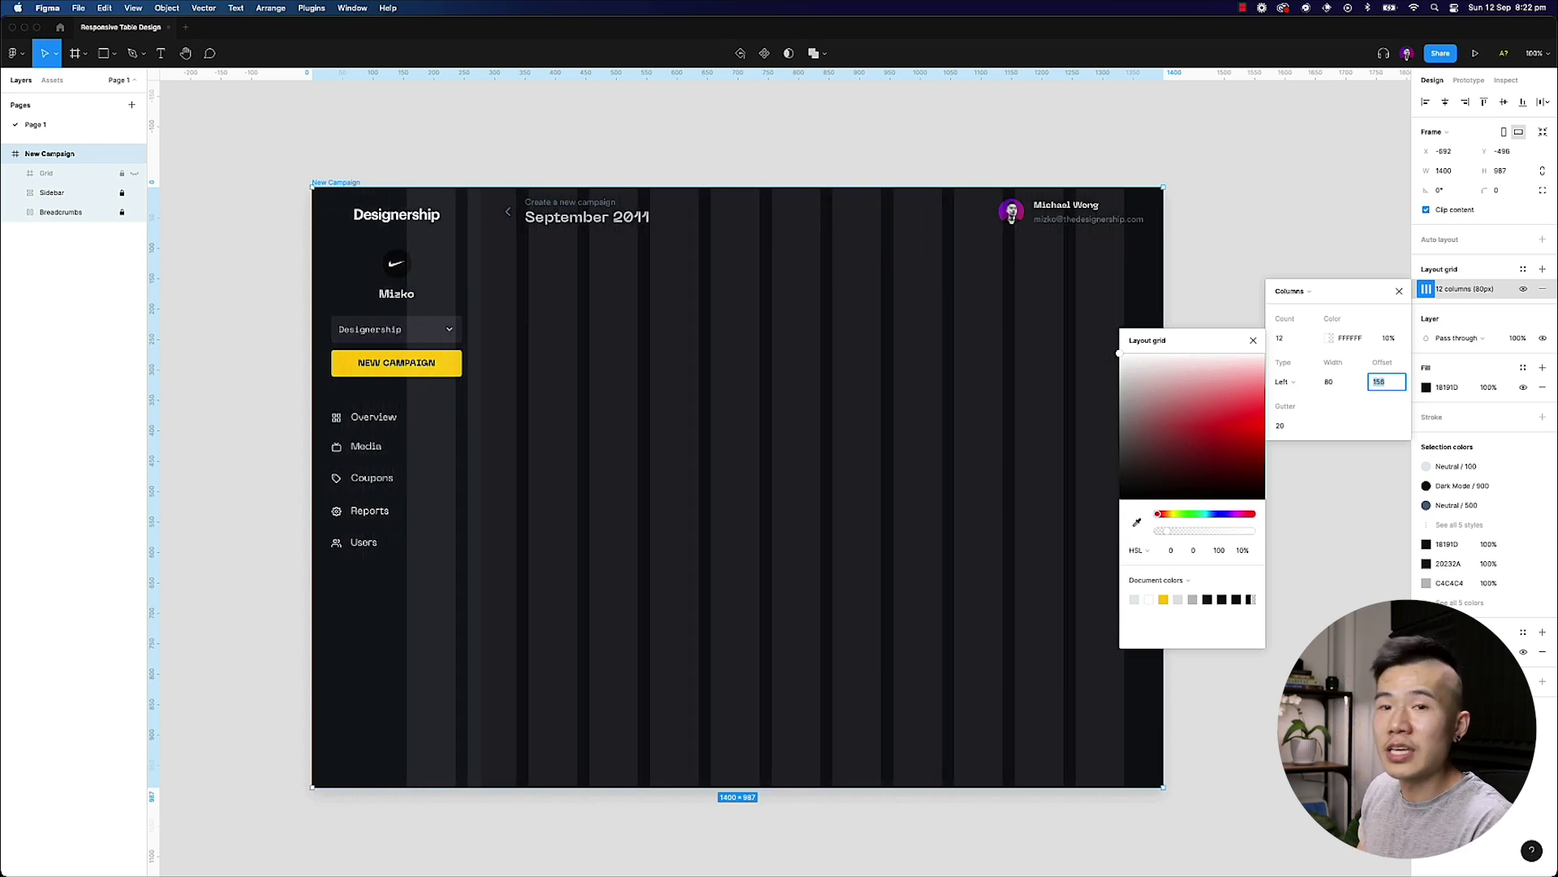
key("shift+Up")
key("shift+Up")
key("shift+Up")
key("shift+Up")
key("shift+Up")
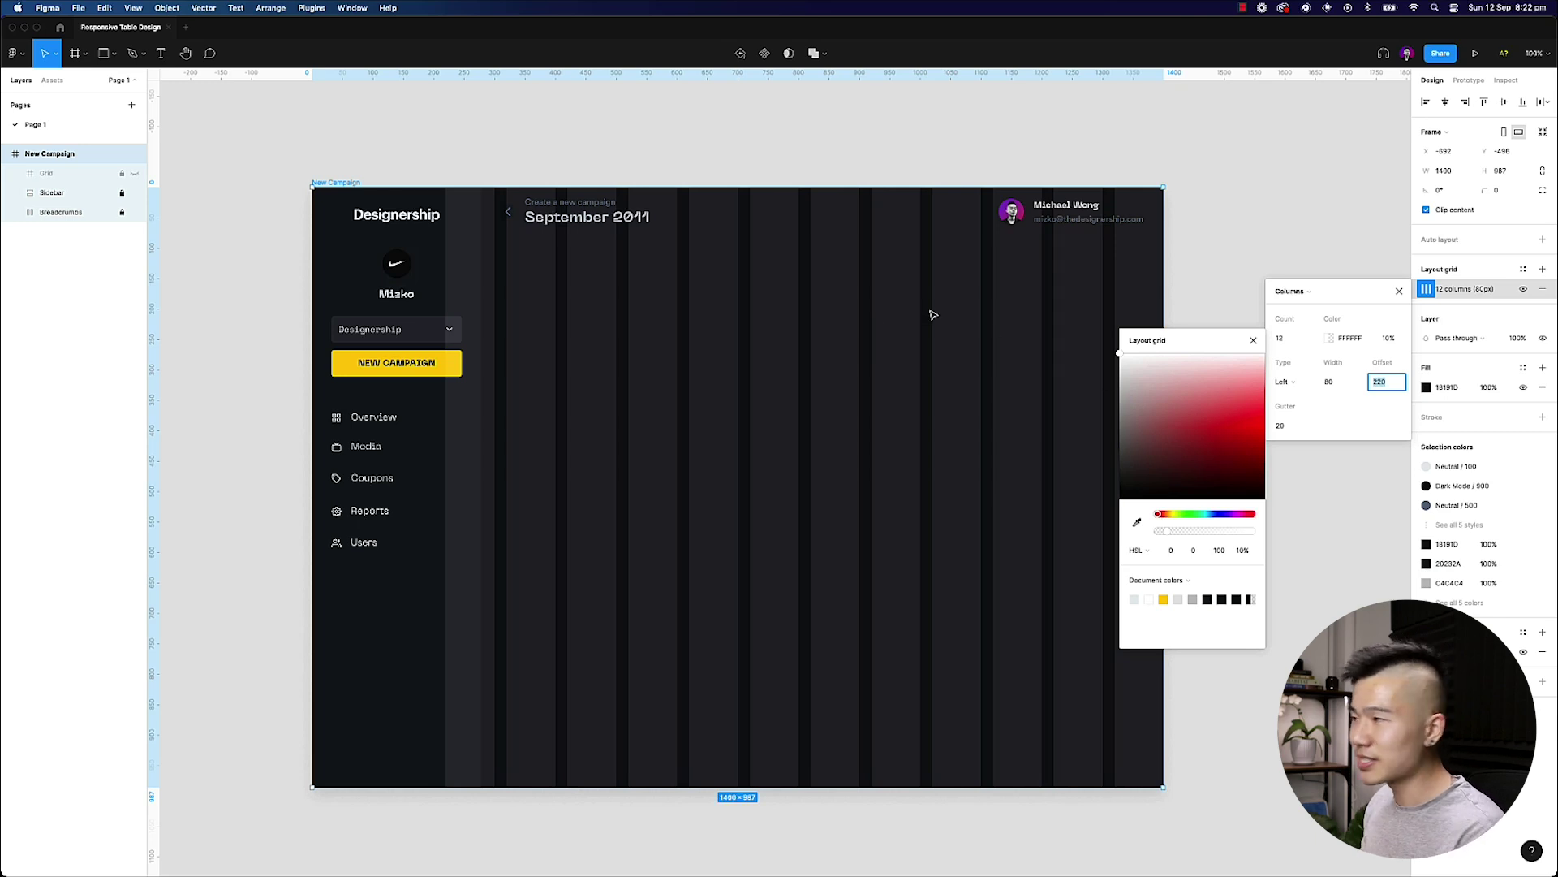
- Drag the New Campaign frame's edge to test the grid, then restore it
left_click(437, 163)
left_click(804, 279)
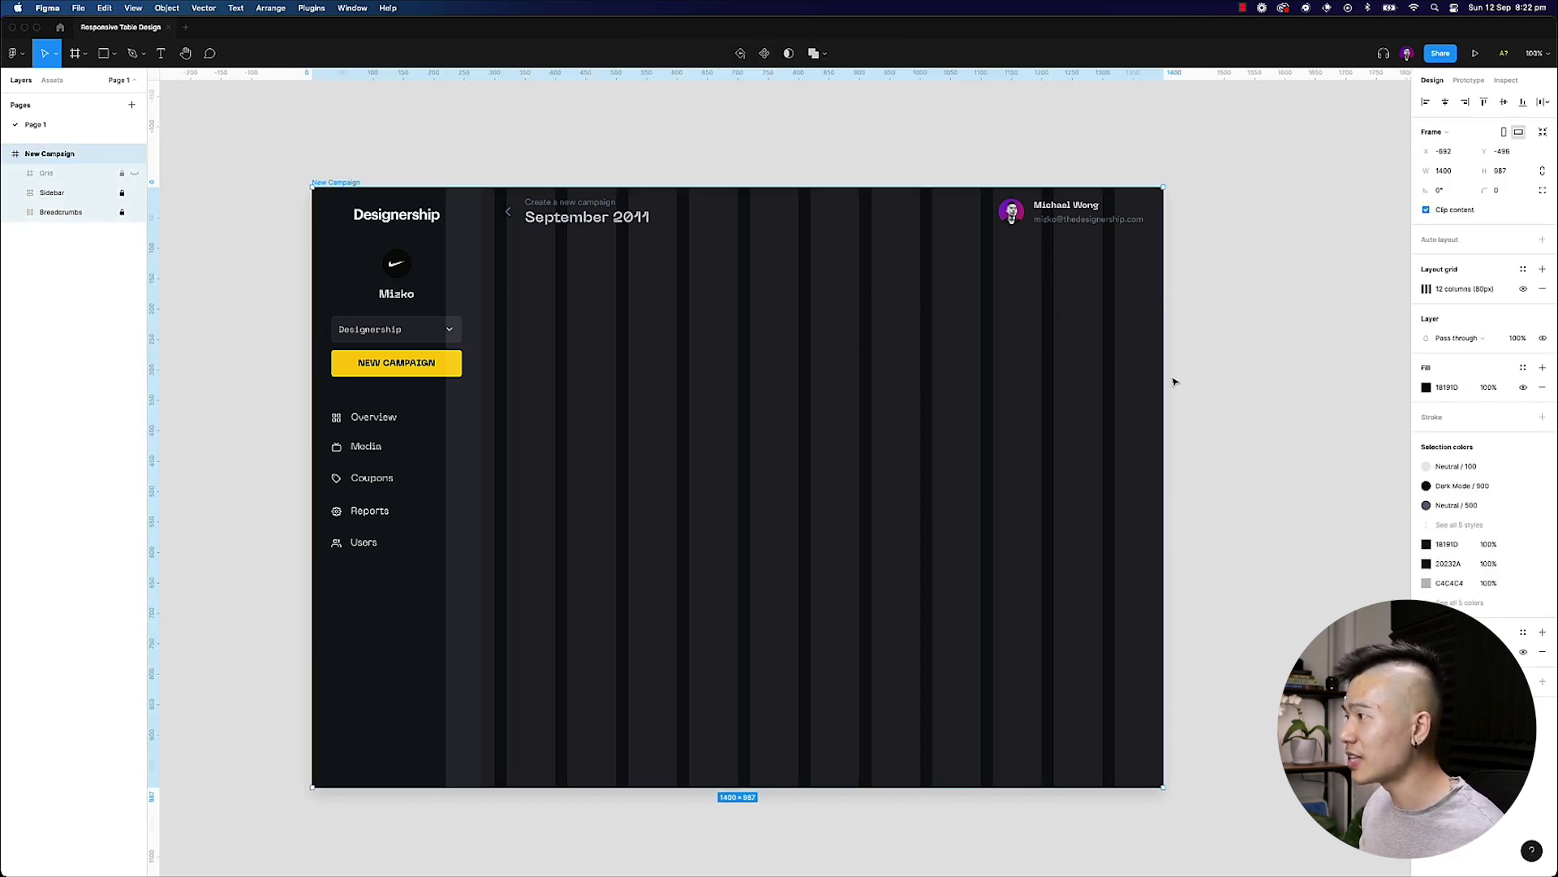
mouse_move(1163, 380)
left_mouse_down()
mouse_move(1371, 384)
mouse_move(1165, 391)
left_mouse_up()
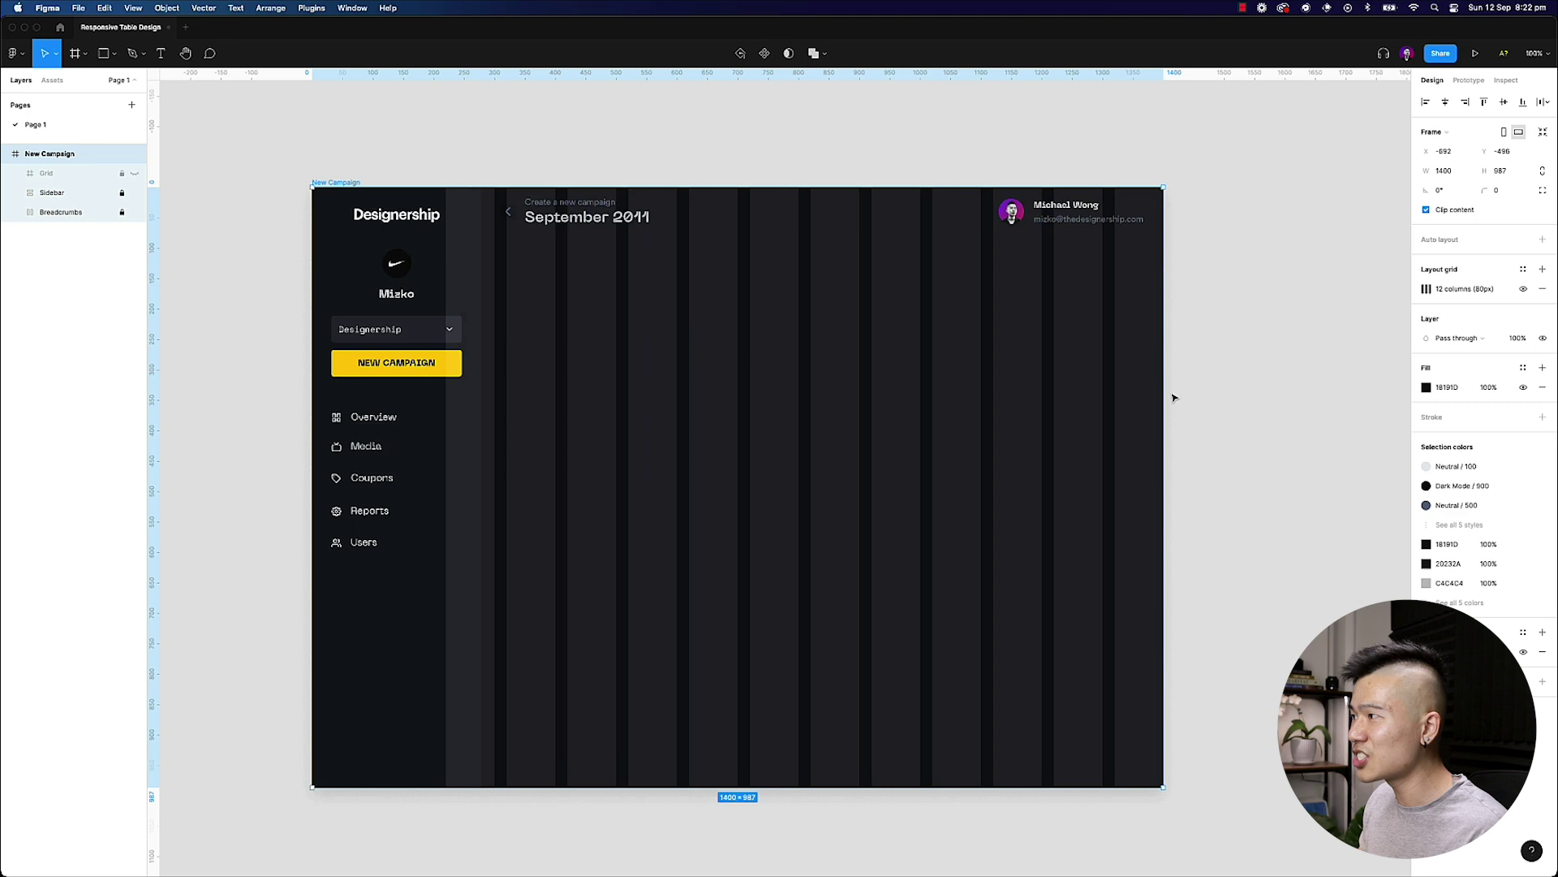
- Remove the frame's own grid, unhide Grid, and set its horizontal constraint to Left and right
left_click(1542, 289)
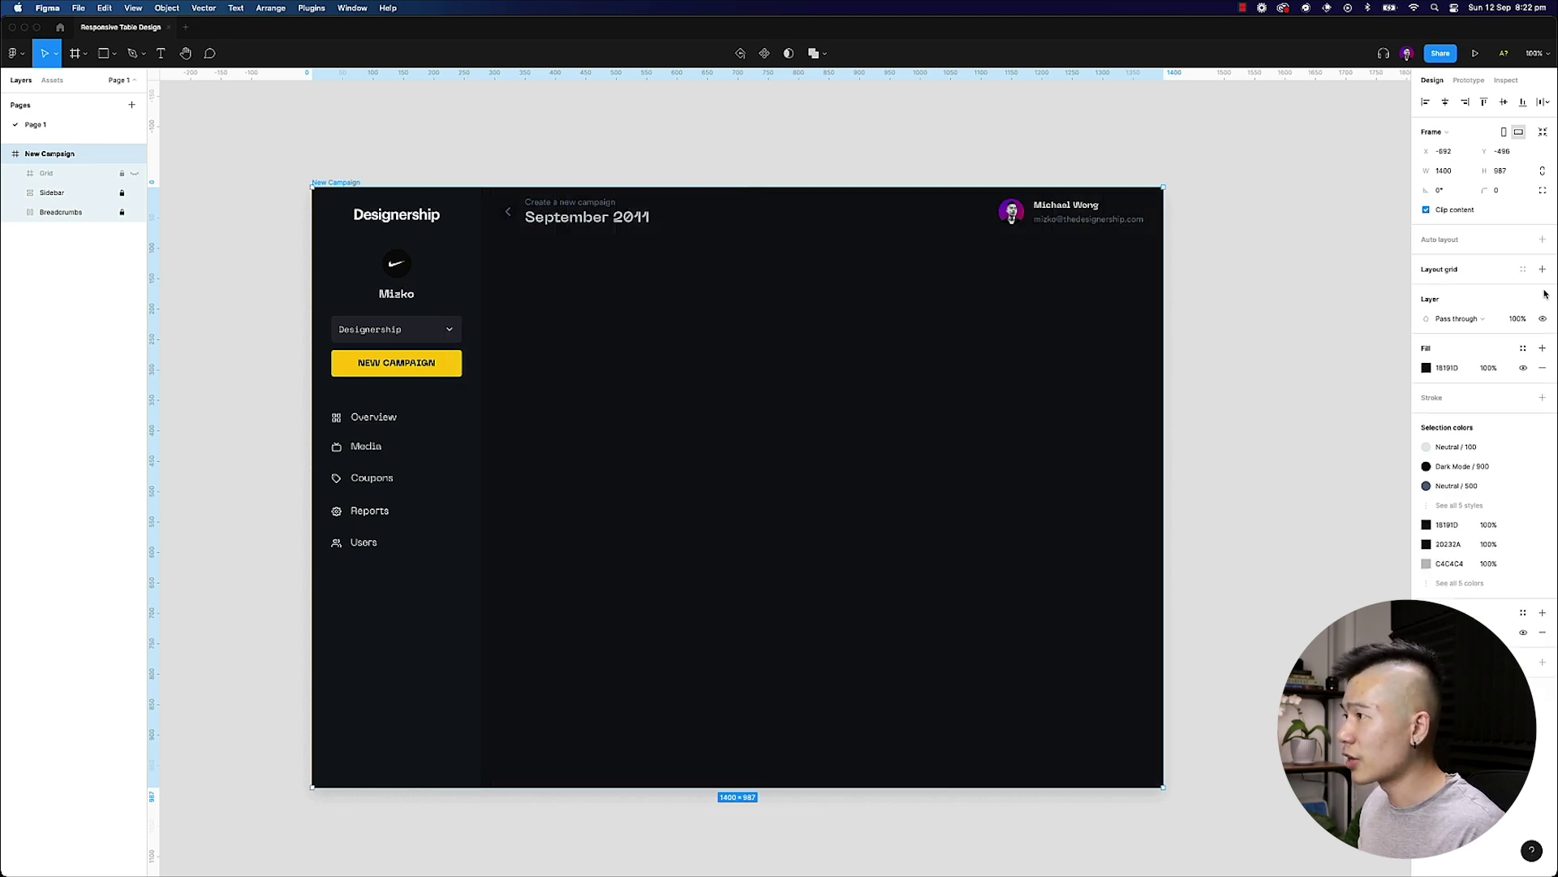
left_click(134, 173)
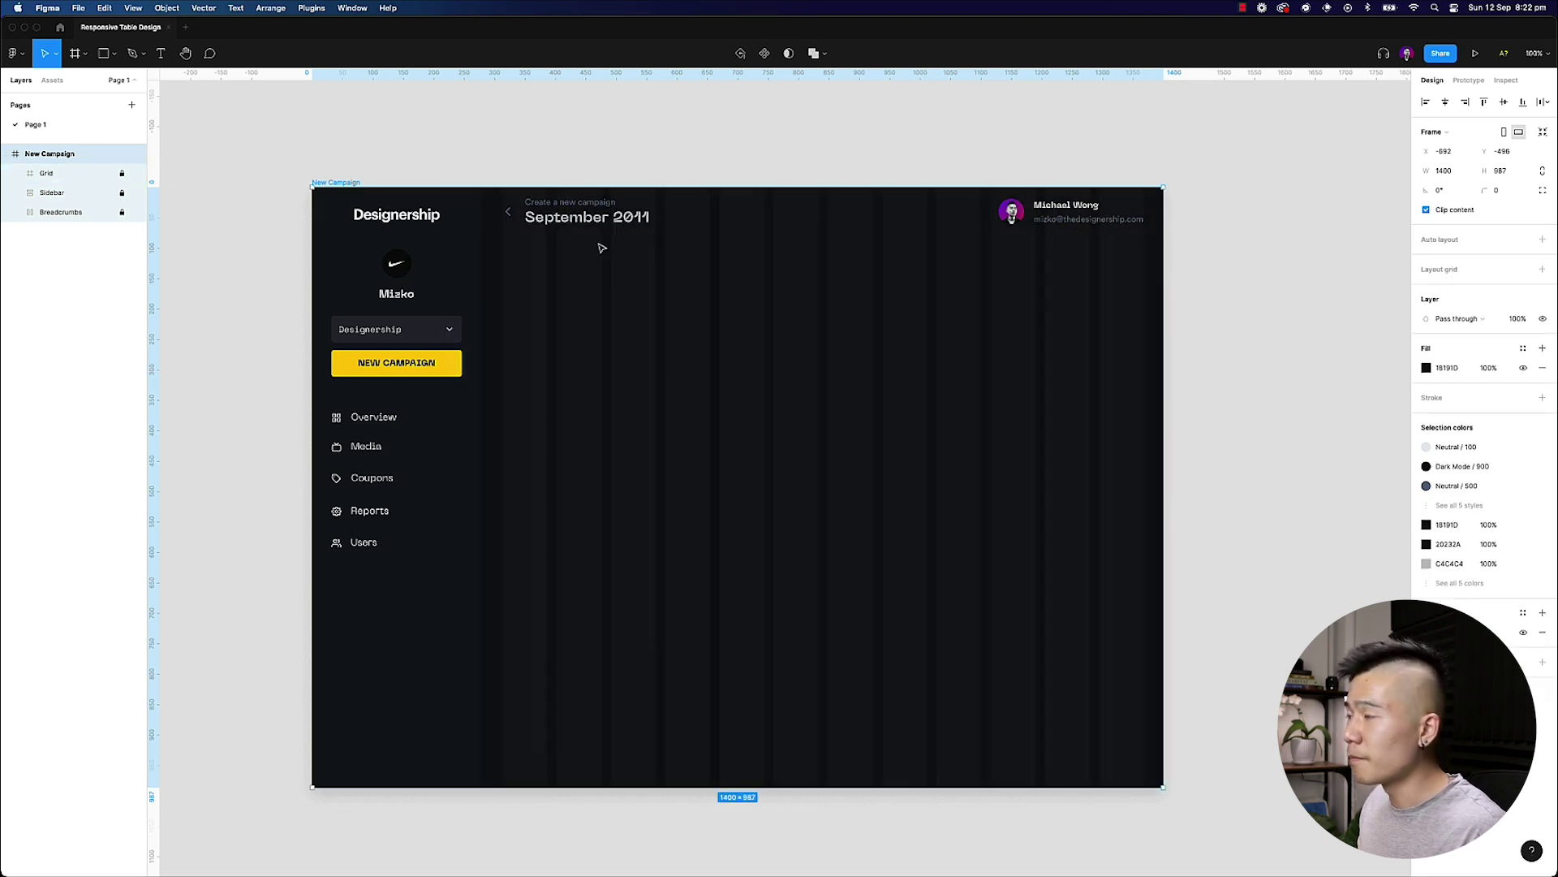
left_click(49, 174)
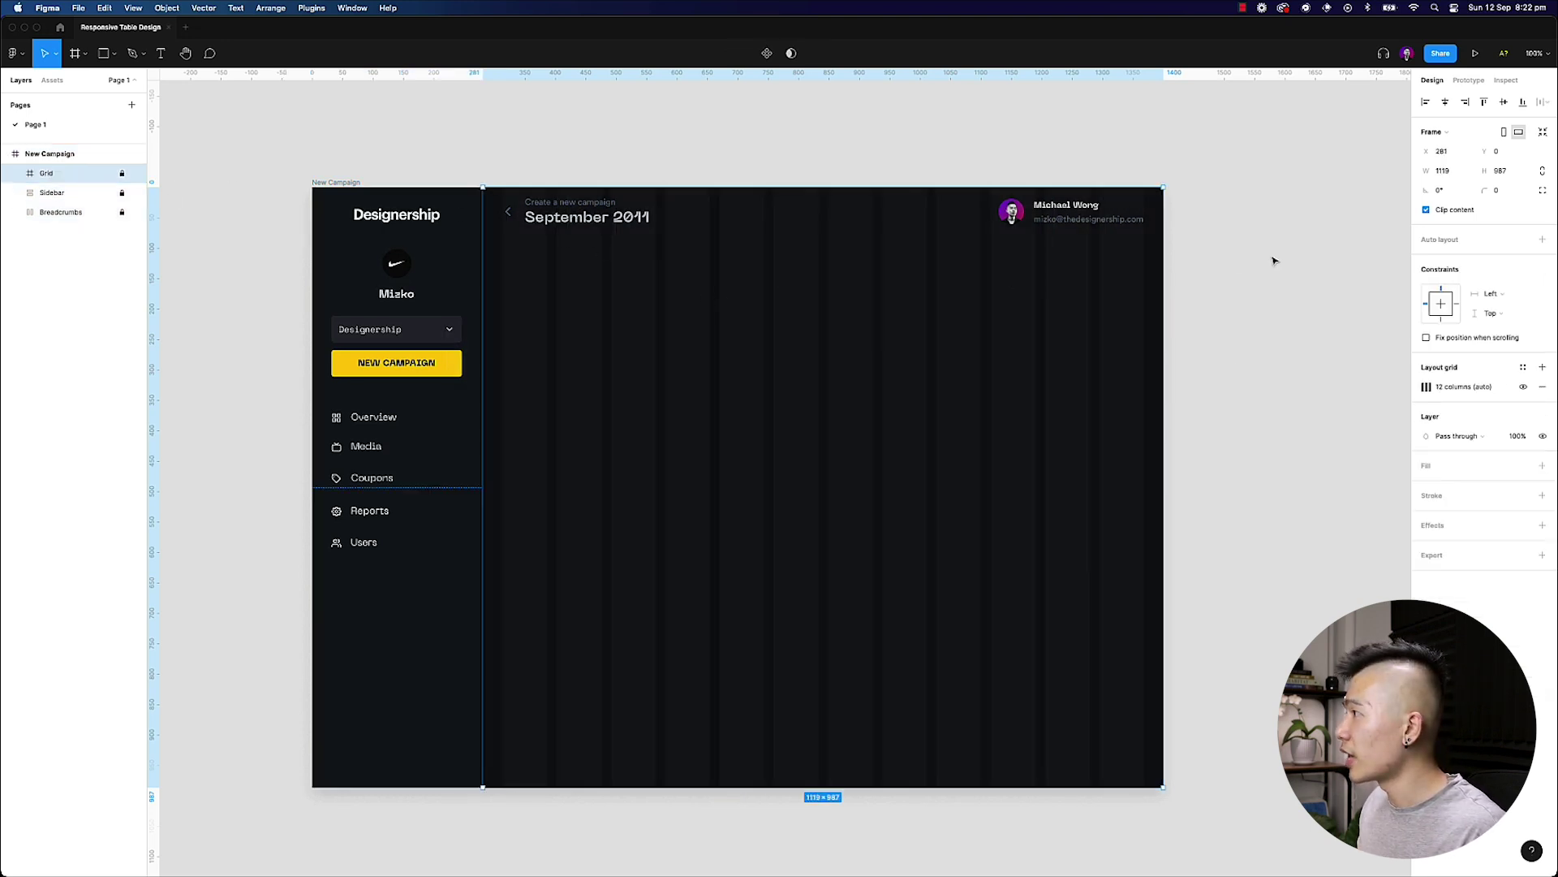
left_click(1500, 293)
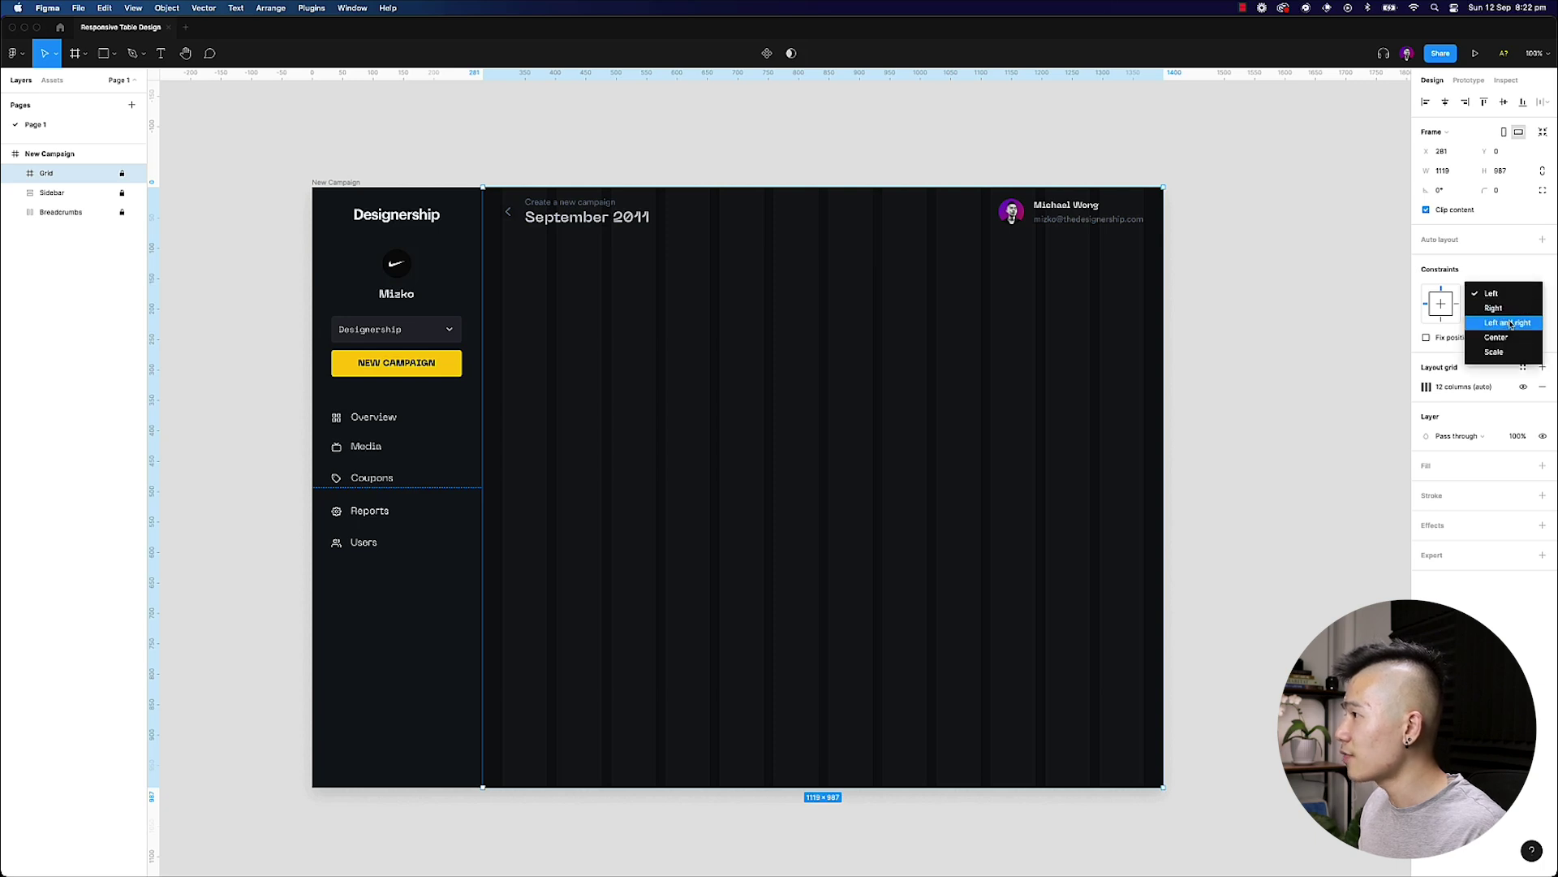
left_click(1498, 318)
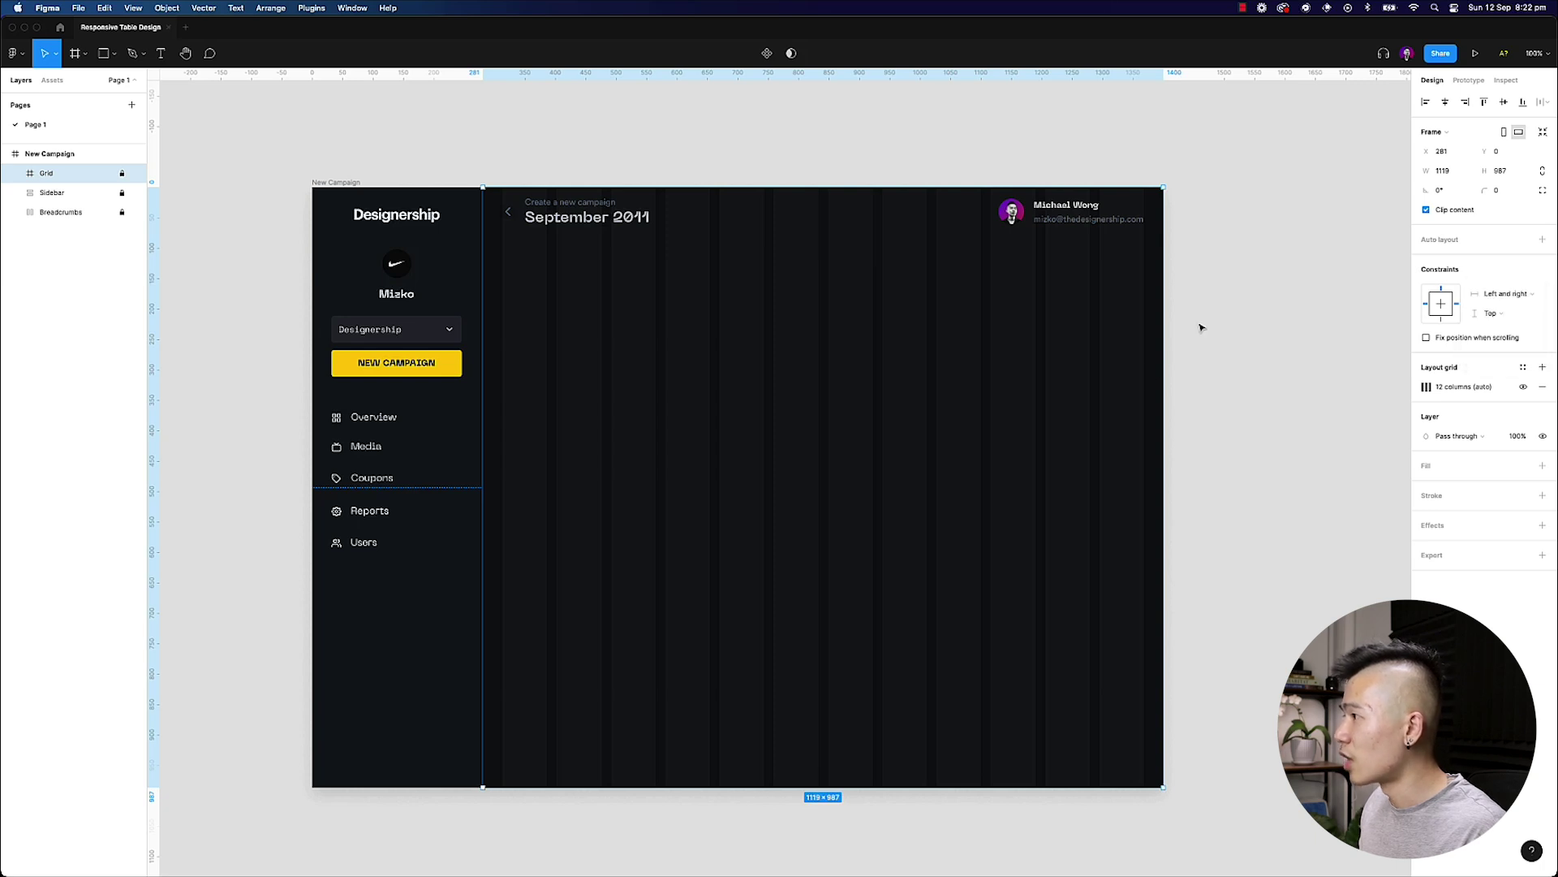
- Resize New Campaign to test the grid stretching, then undo and deselect
left_click(326, 181)
left_click_drag(1166, 416, 1218, 475)
key("cmd+z")
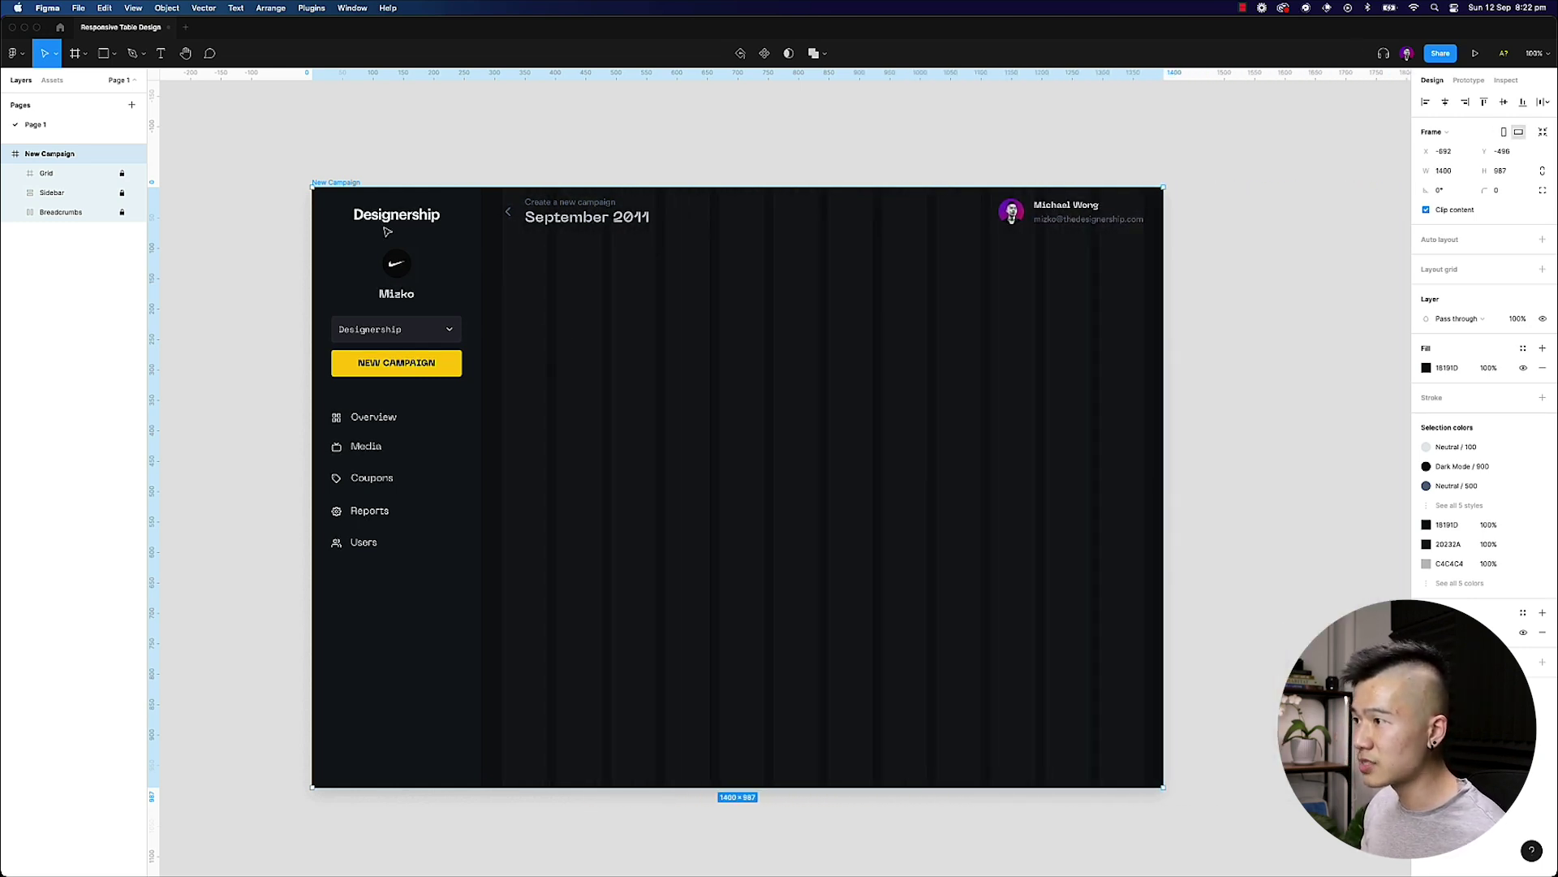
left_click(49, 173)
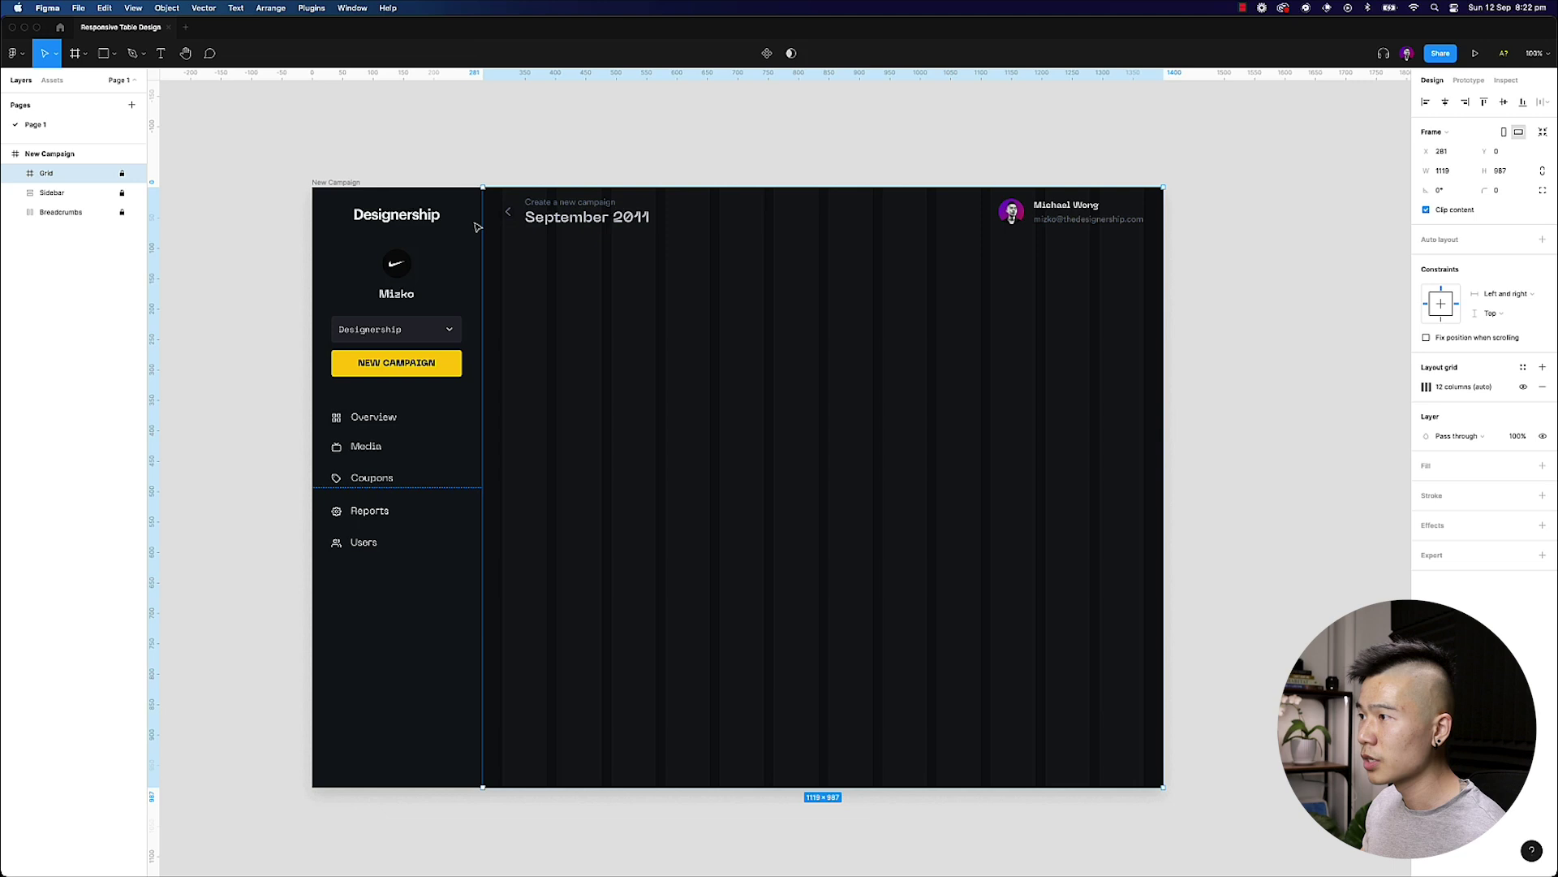
left_click(455, 154)
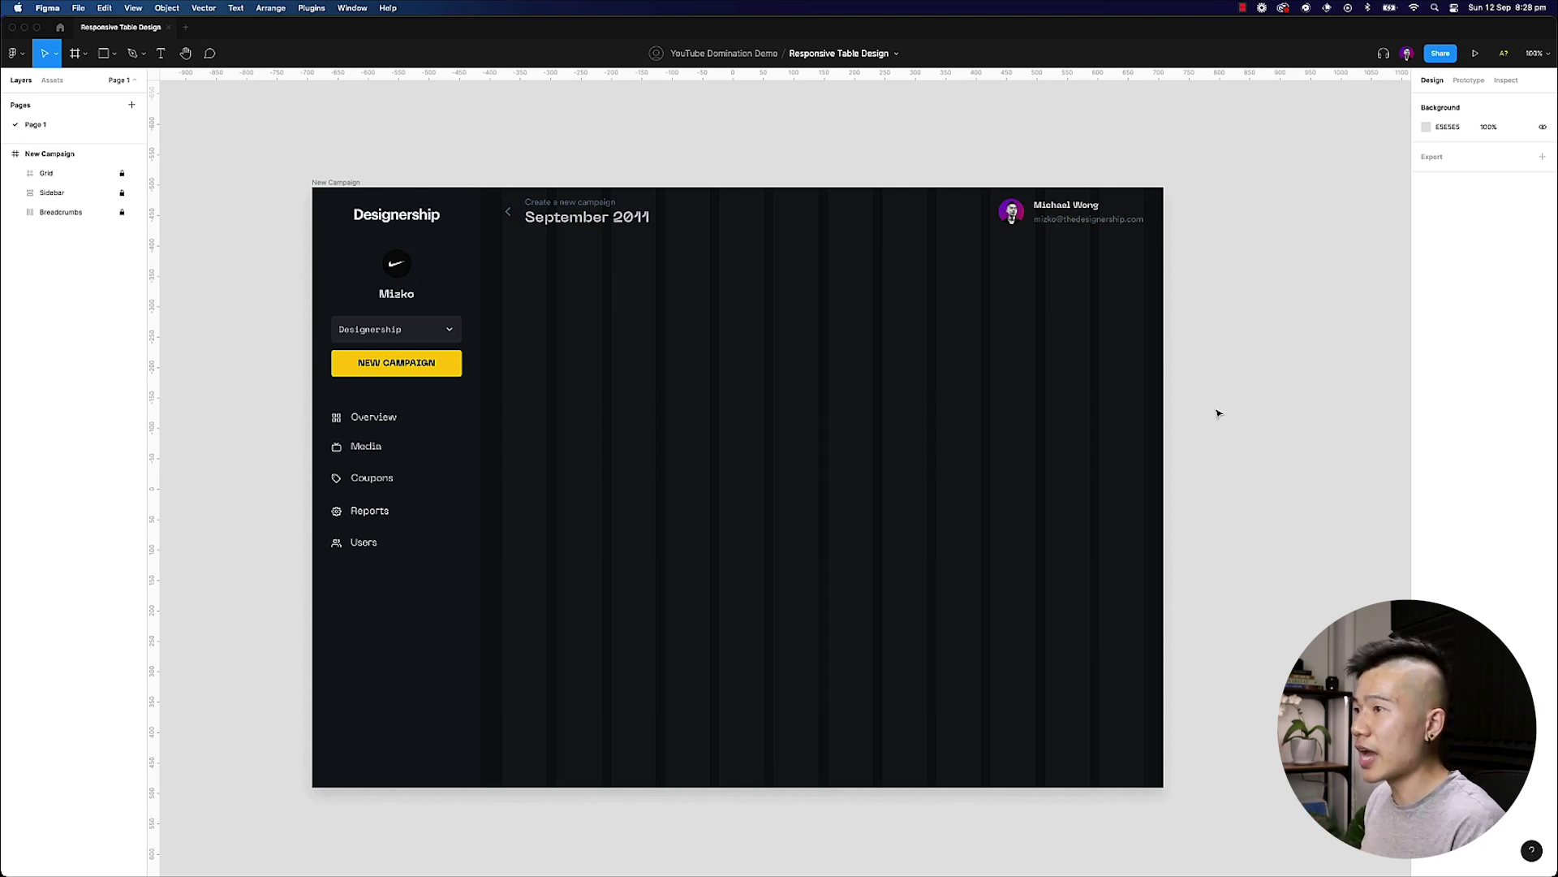
- Draw a 1054 × 308 frame under the page heading, name it Table, and add auto layout
key("f")
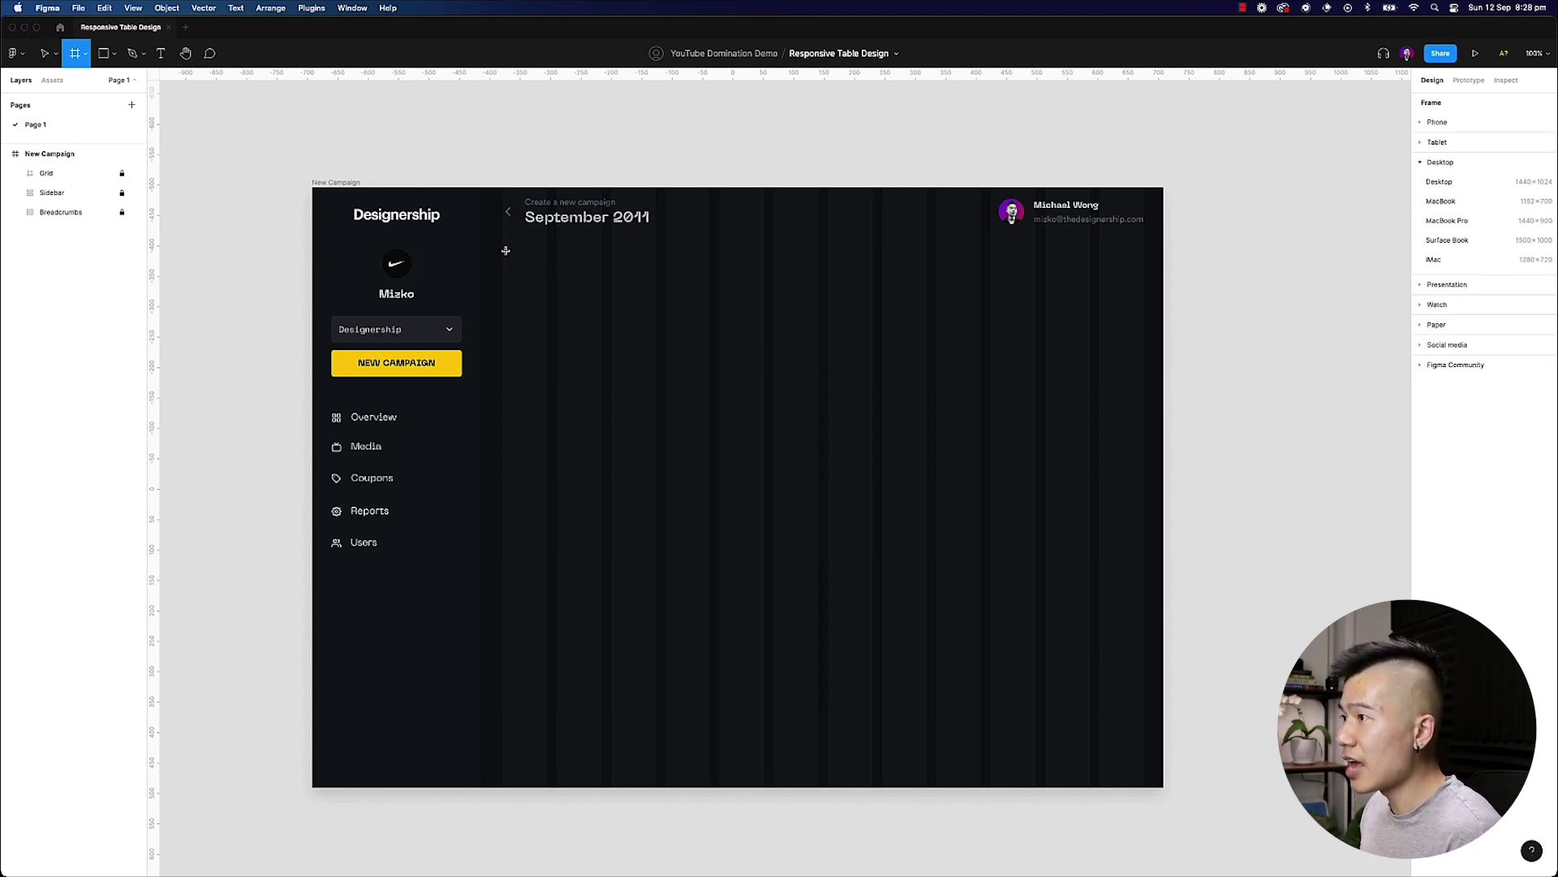
left_click_drag(506, 255, 1142, 444)
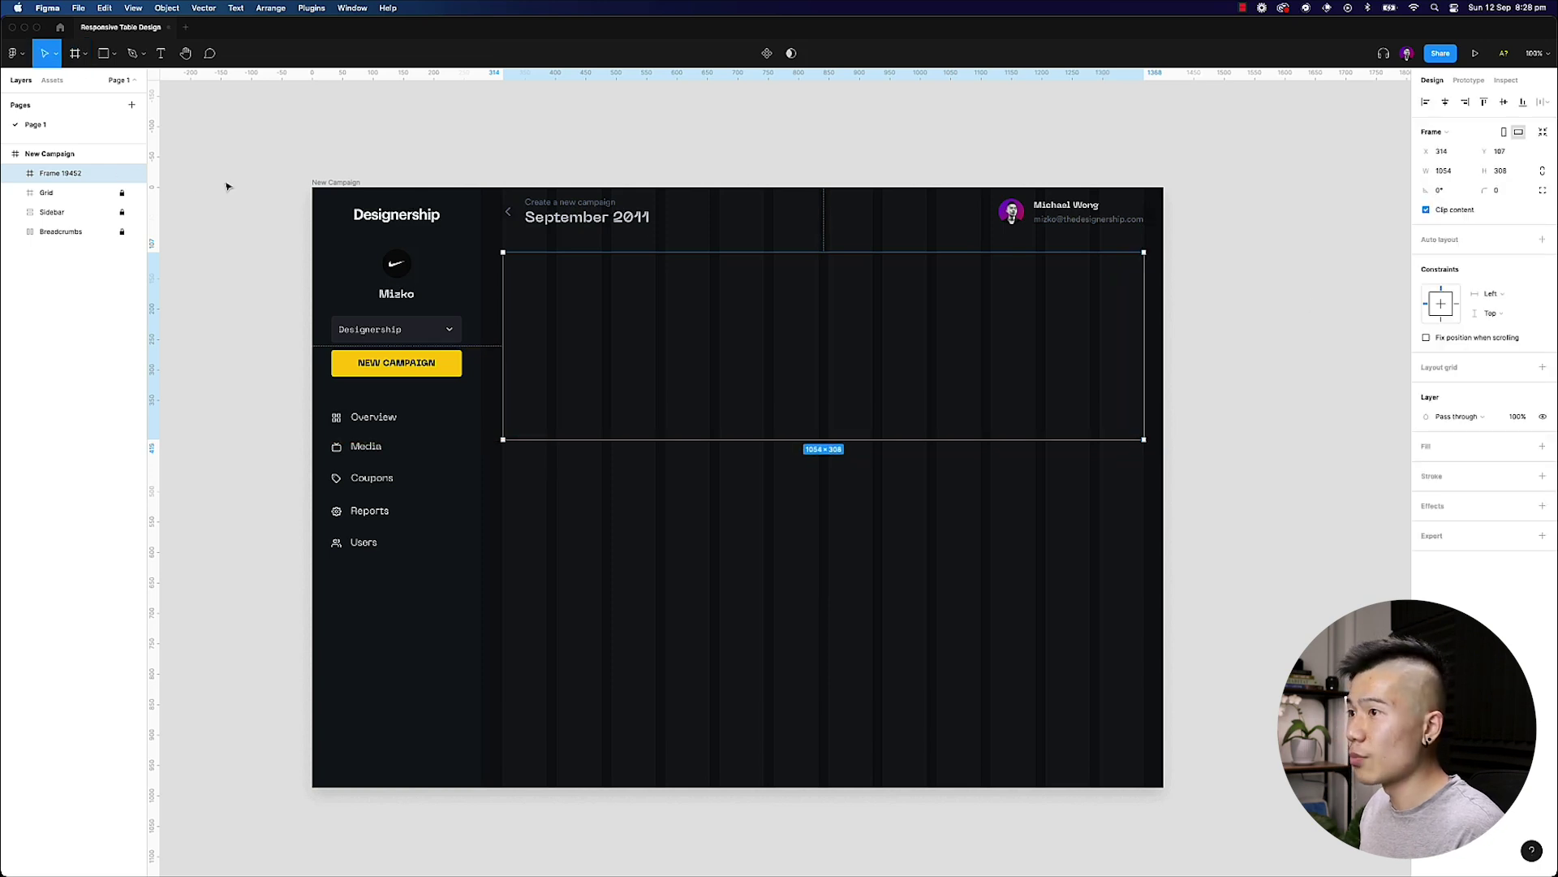
double_click(61, 173)
type("Table")
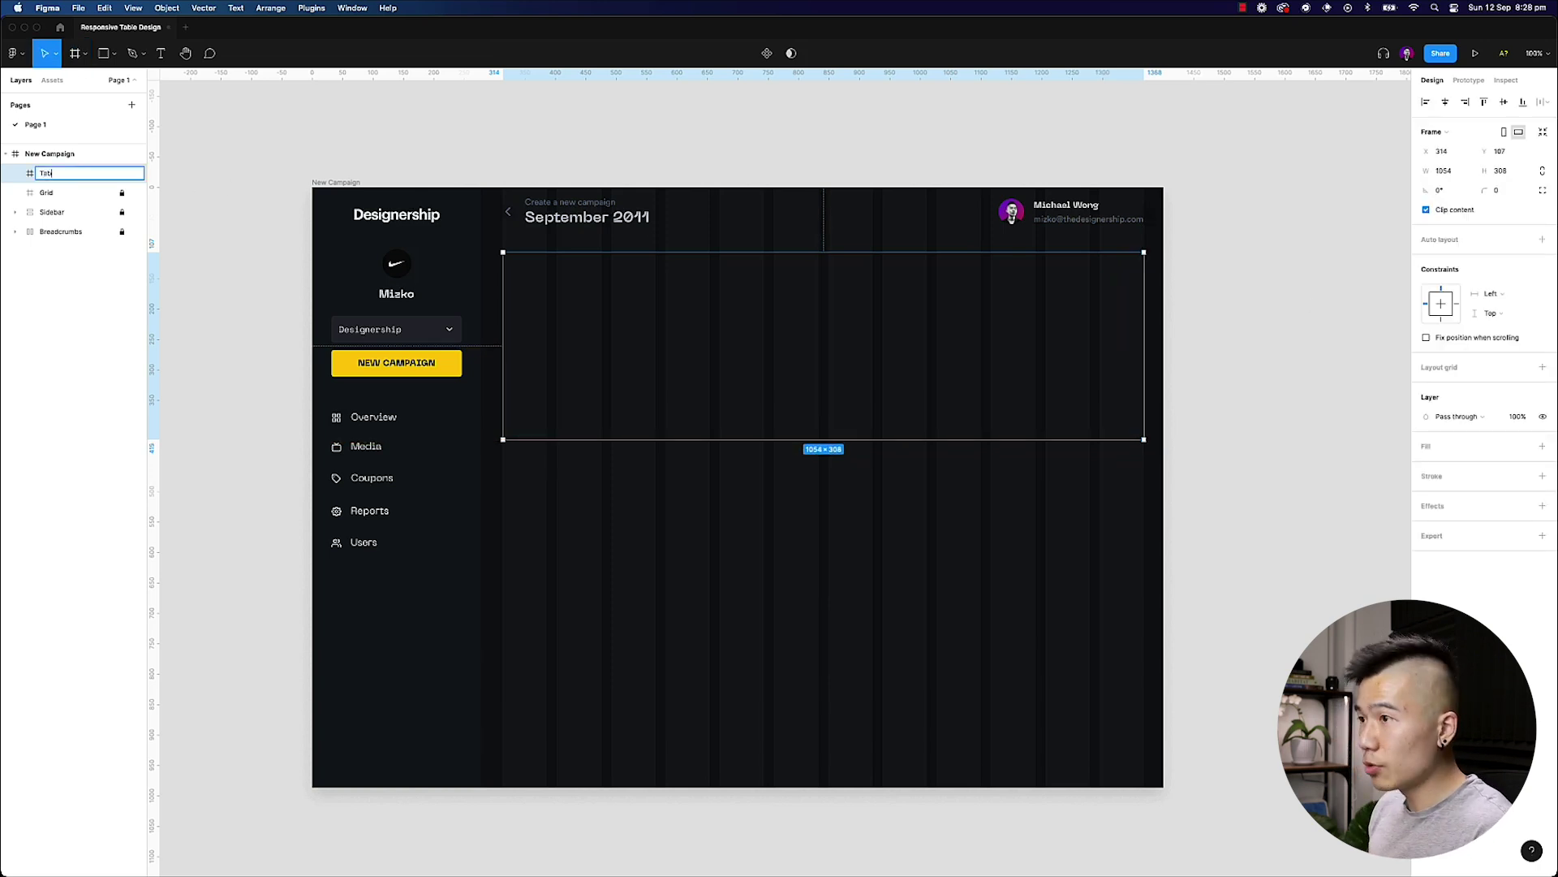
key("Return")
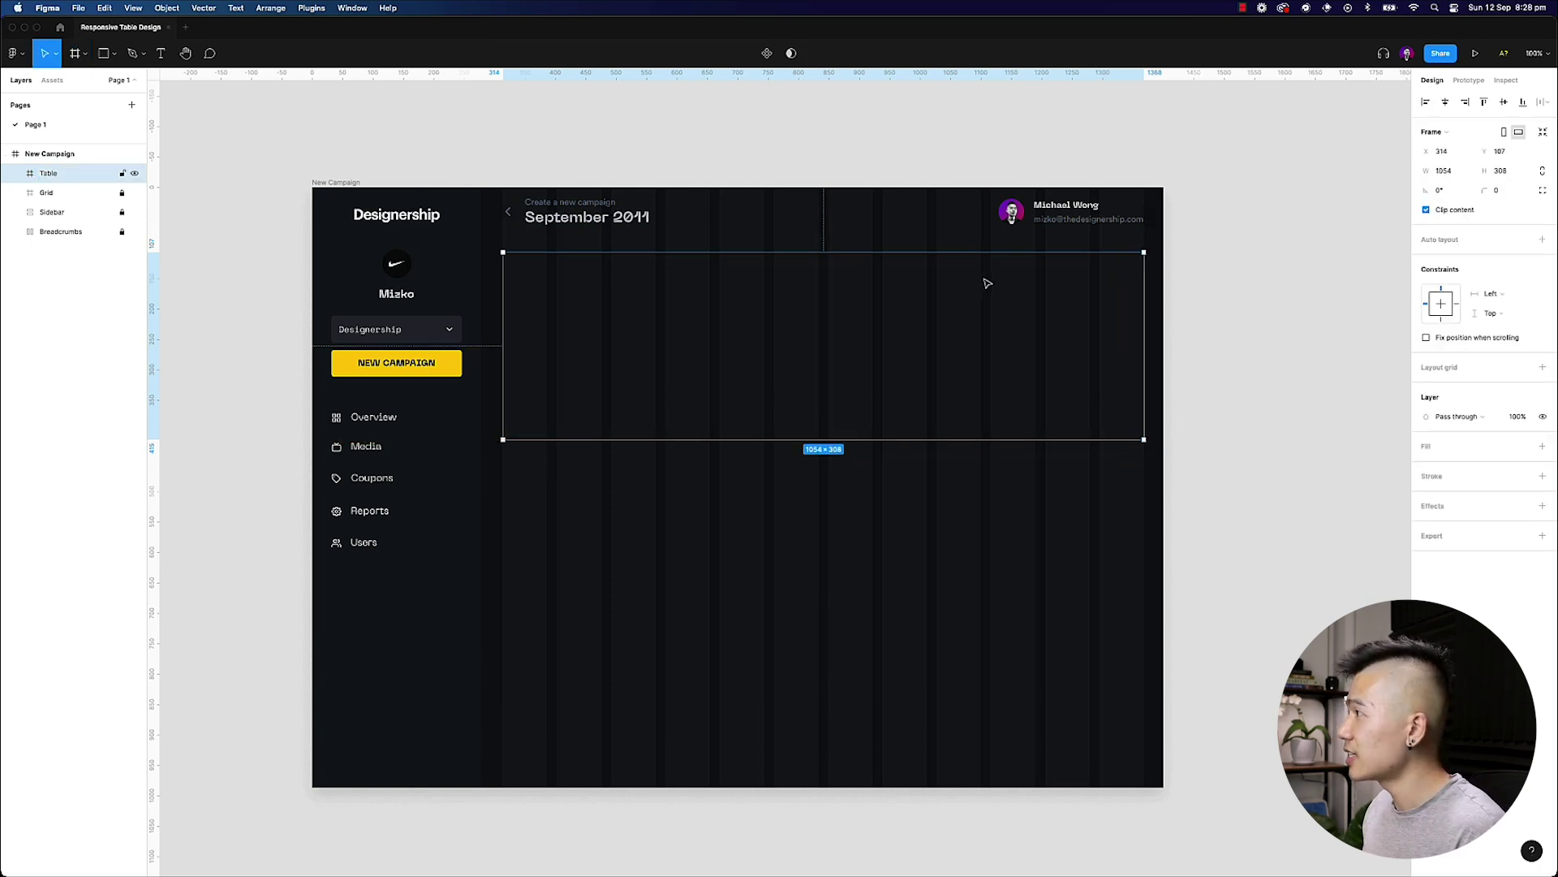
key("shift+a")
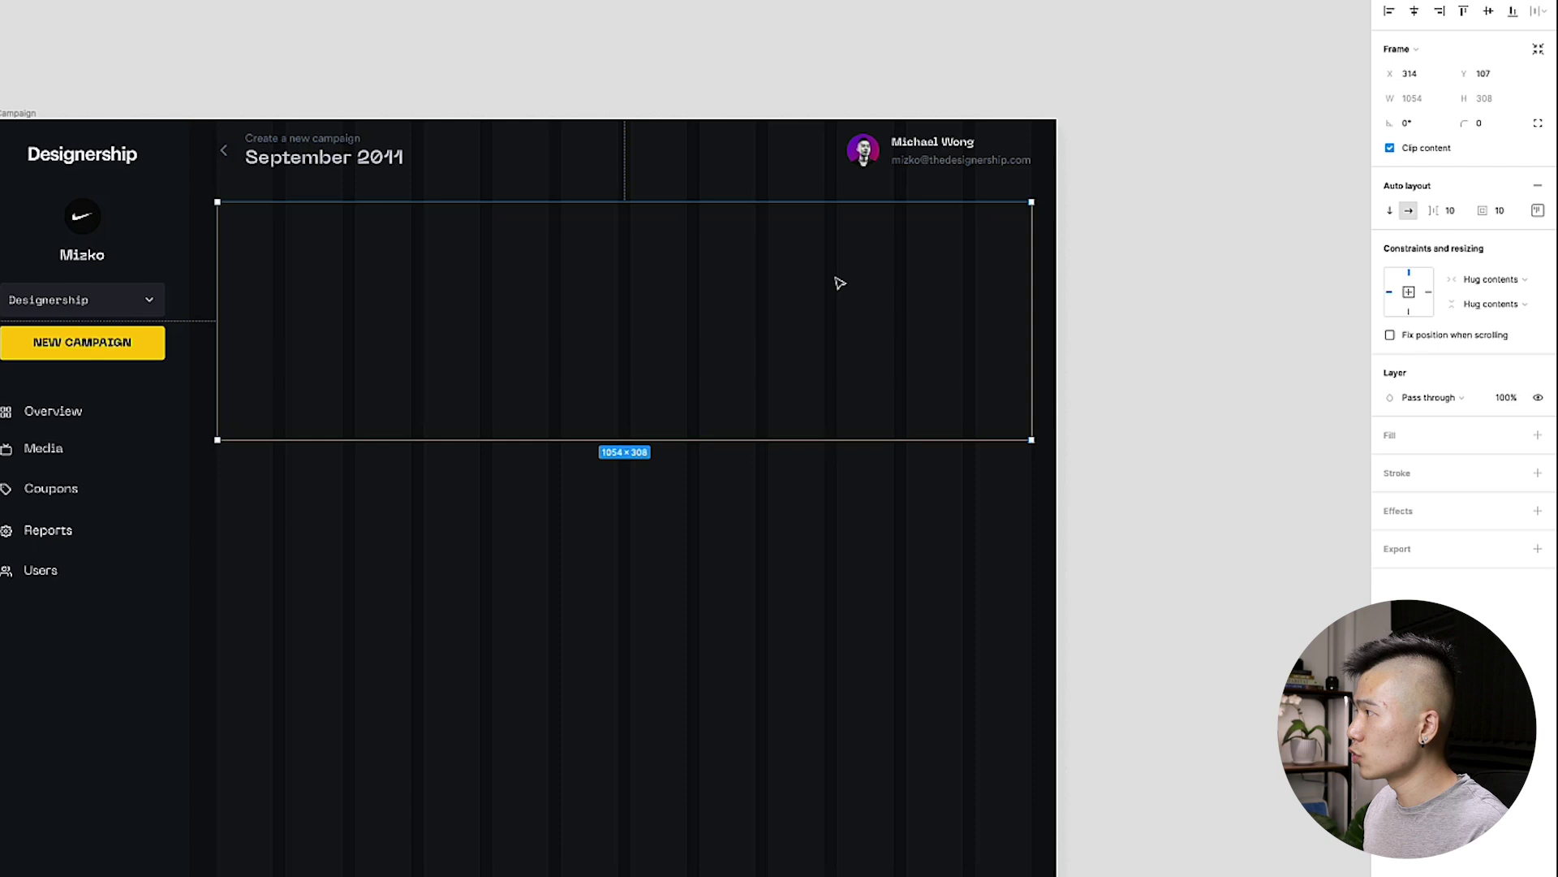
- Set Table's item spacing and padding to 0, and try fixed then hug width
left_click(1446, 213)
key("Tab")
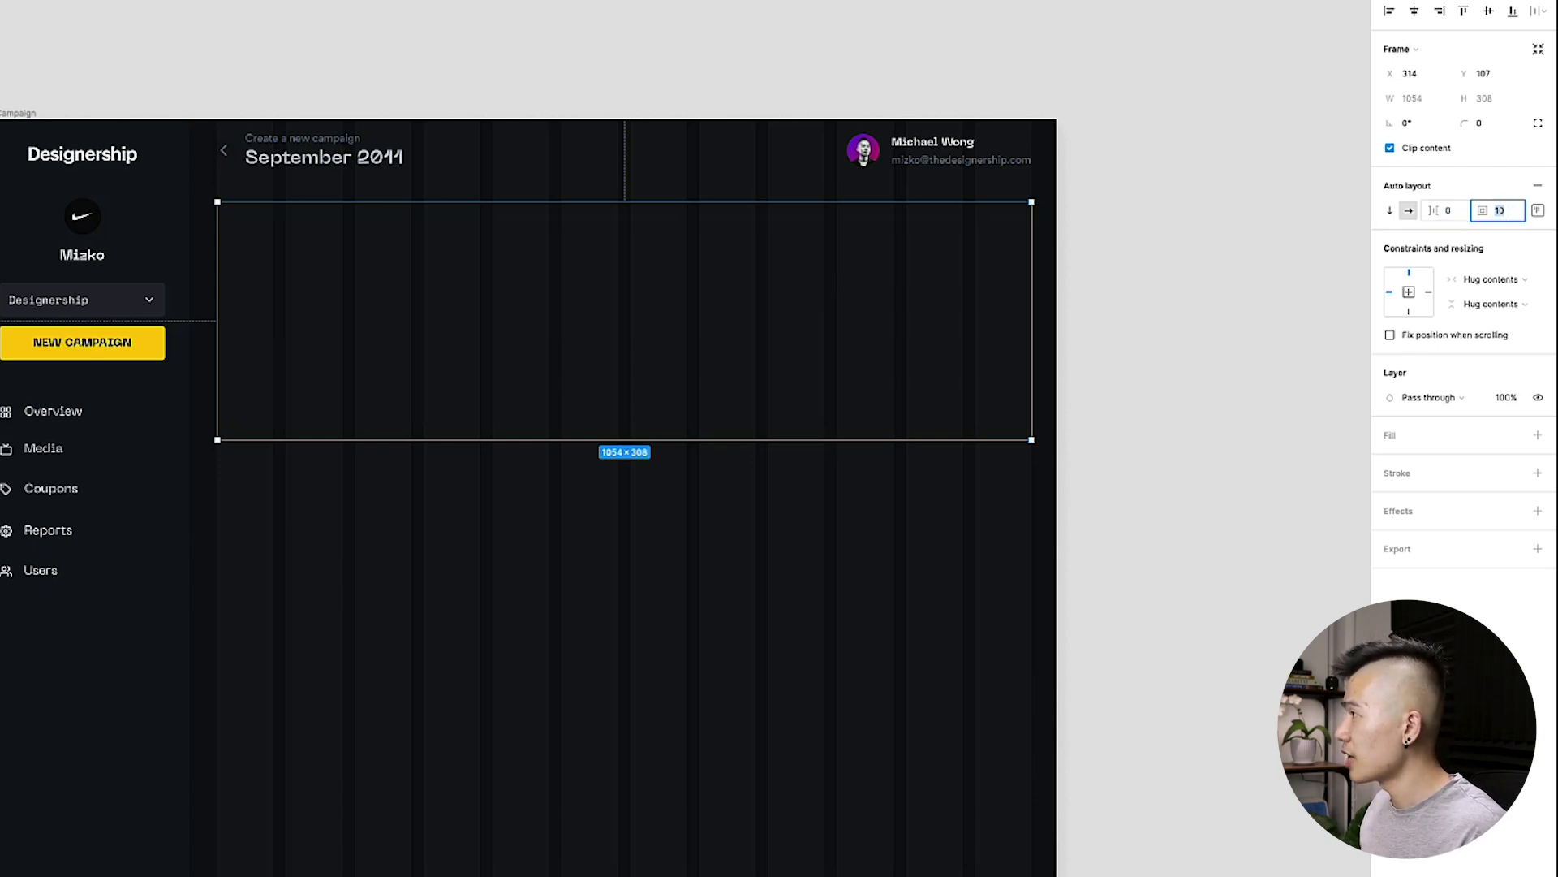
type("0")
key("Tab")
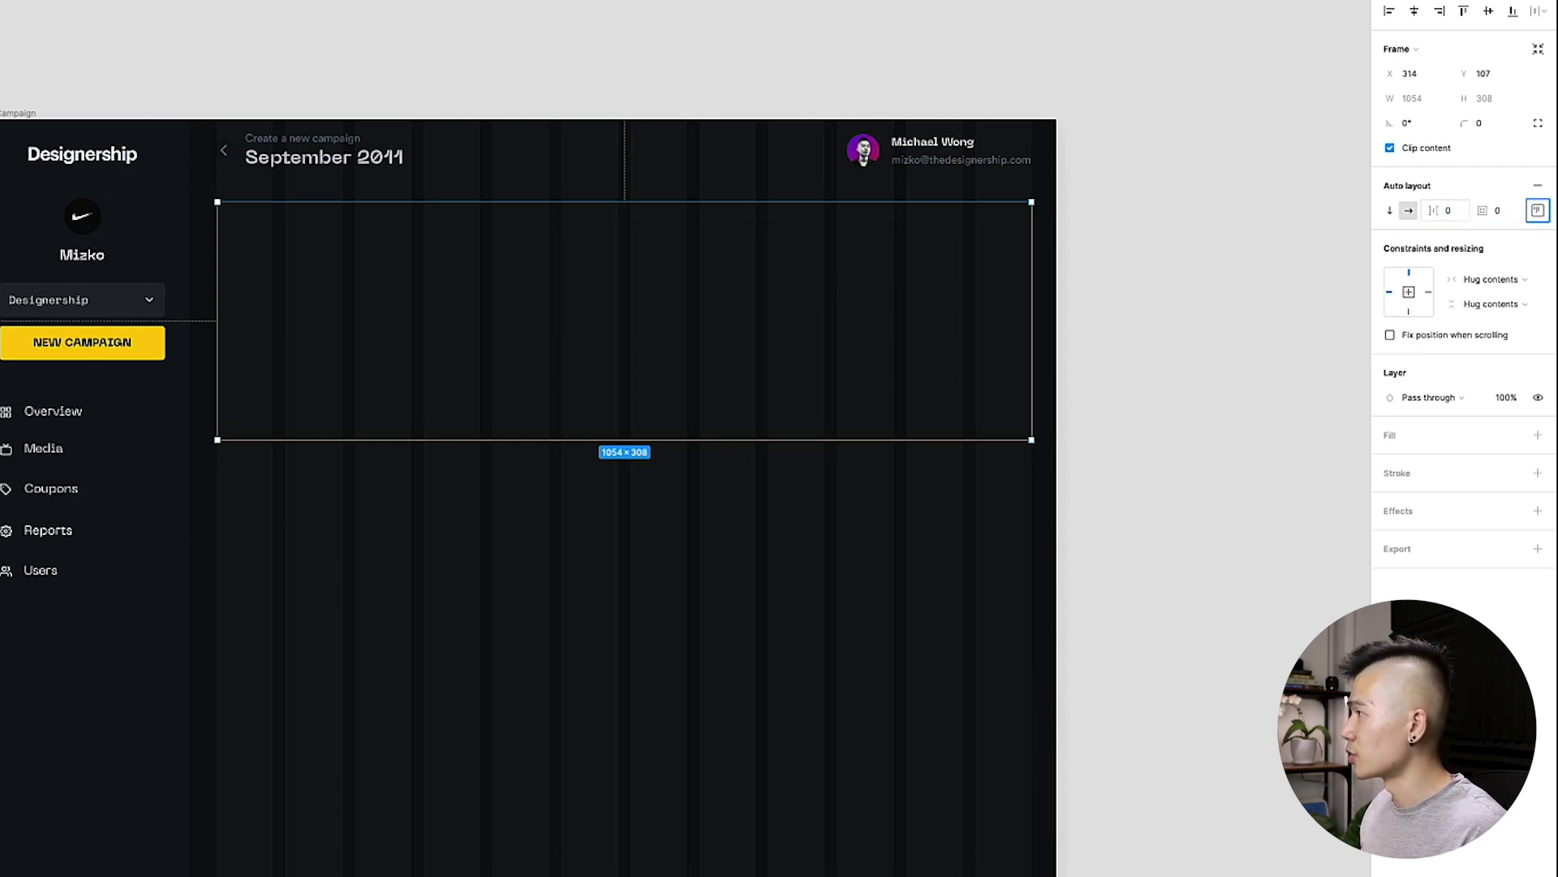
left_click(1498, 284)
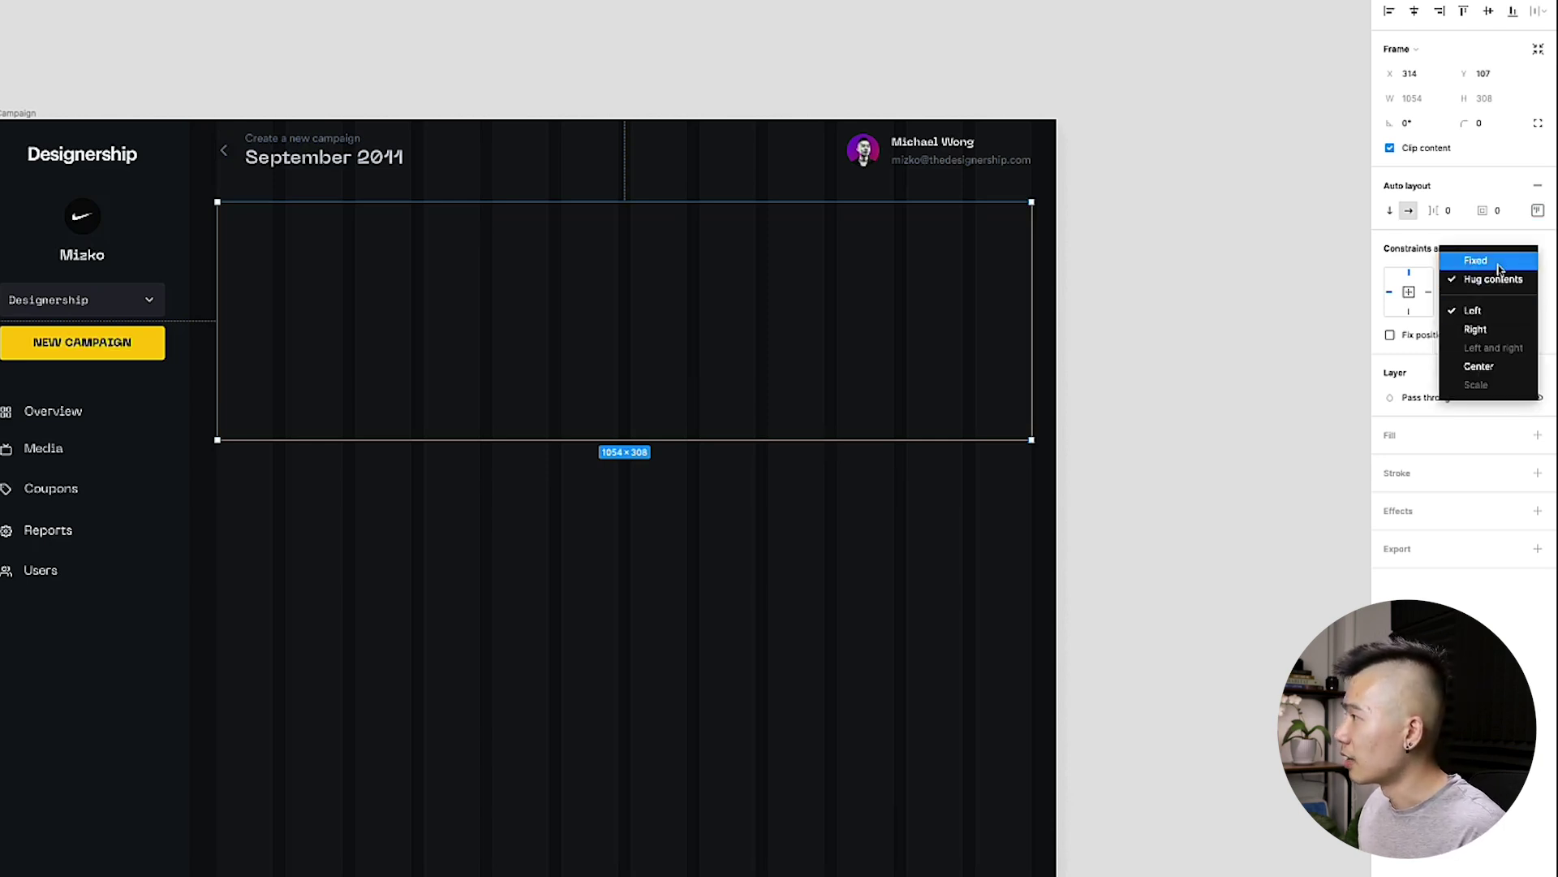
left_click(1500, 258)
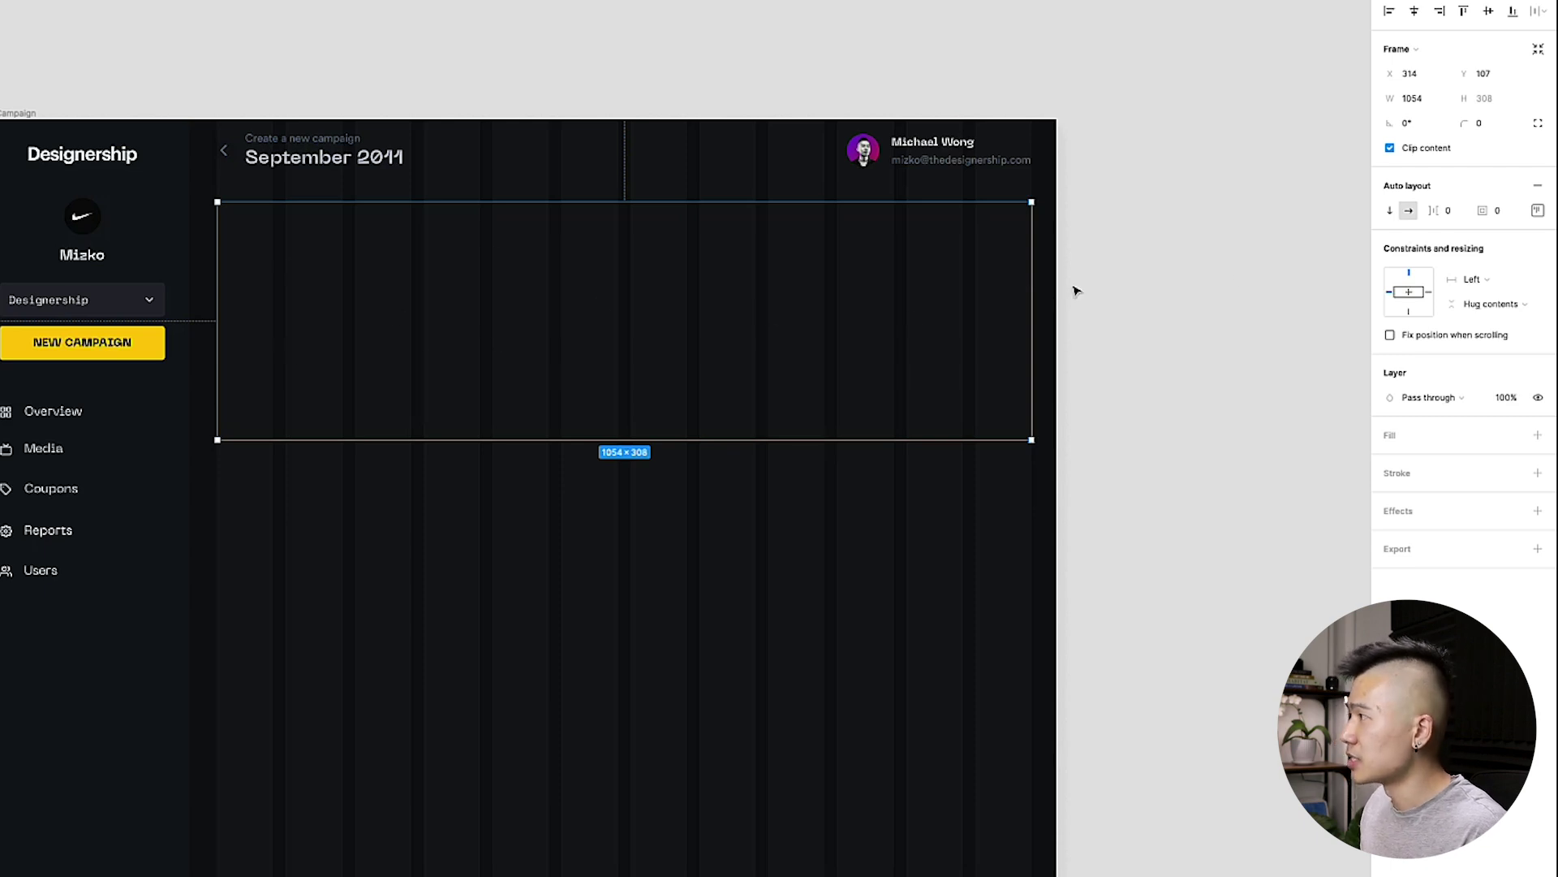
left_click(1471, 279)
left_click(1473, 247)
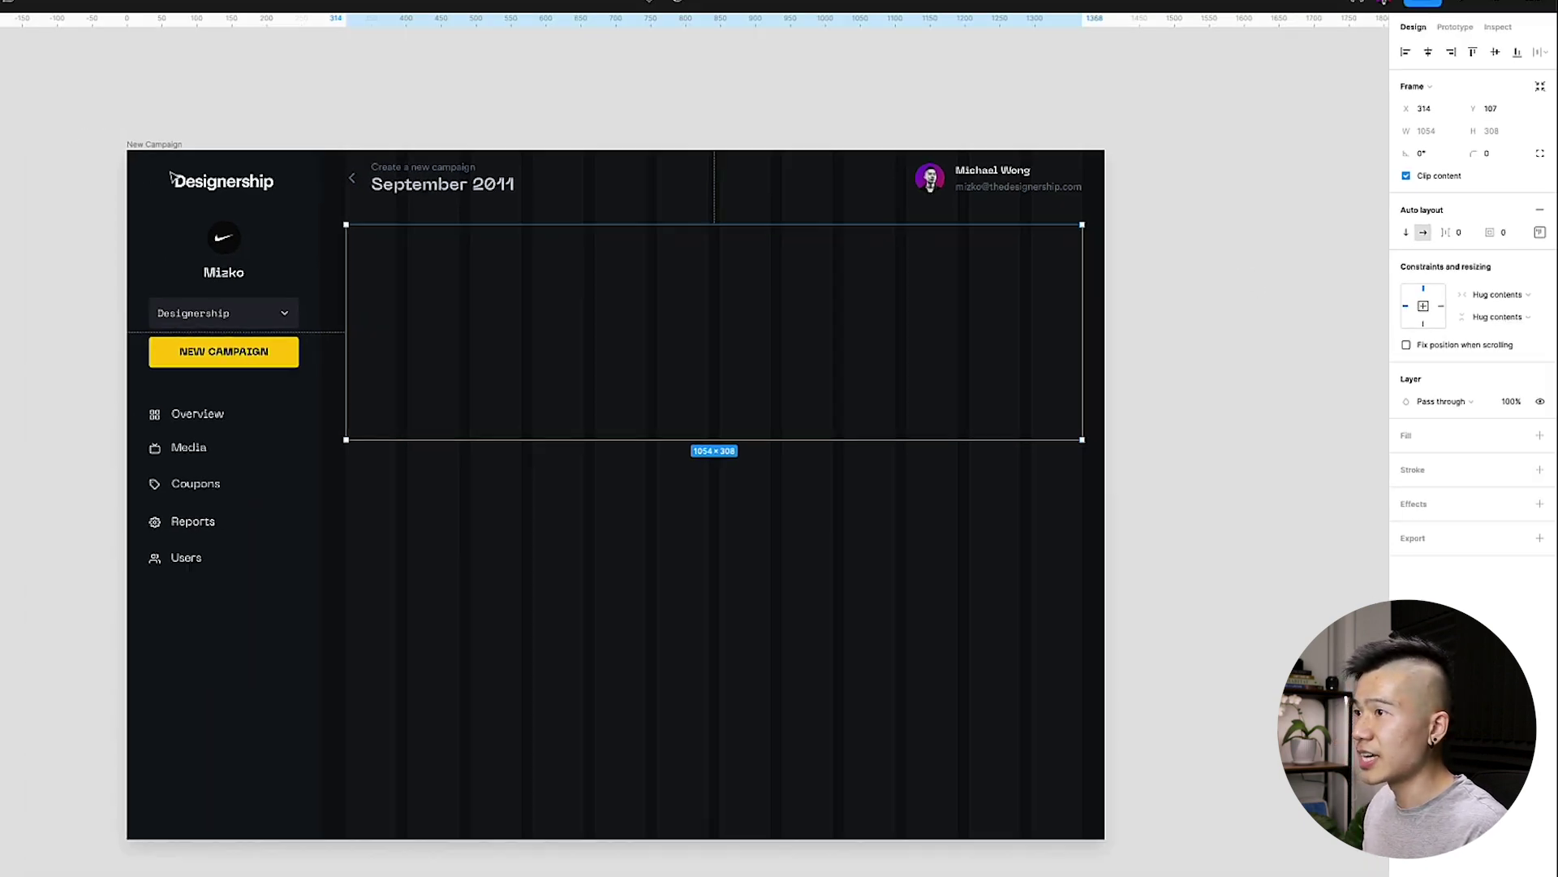
- Draw a test rectangle inside Table, then undo to remove it
key("r")
left_click_drag(344, 224, 386, 246)
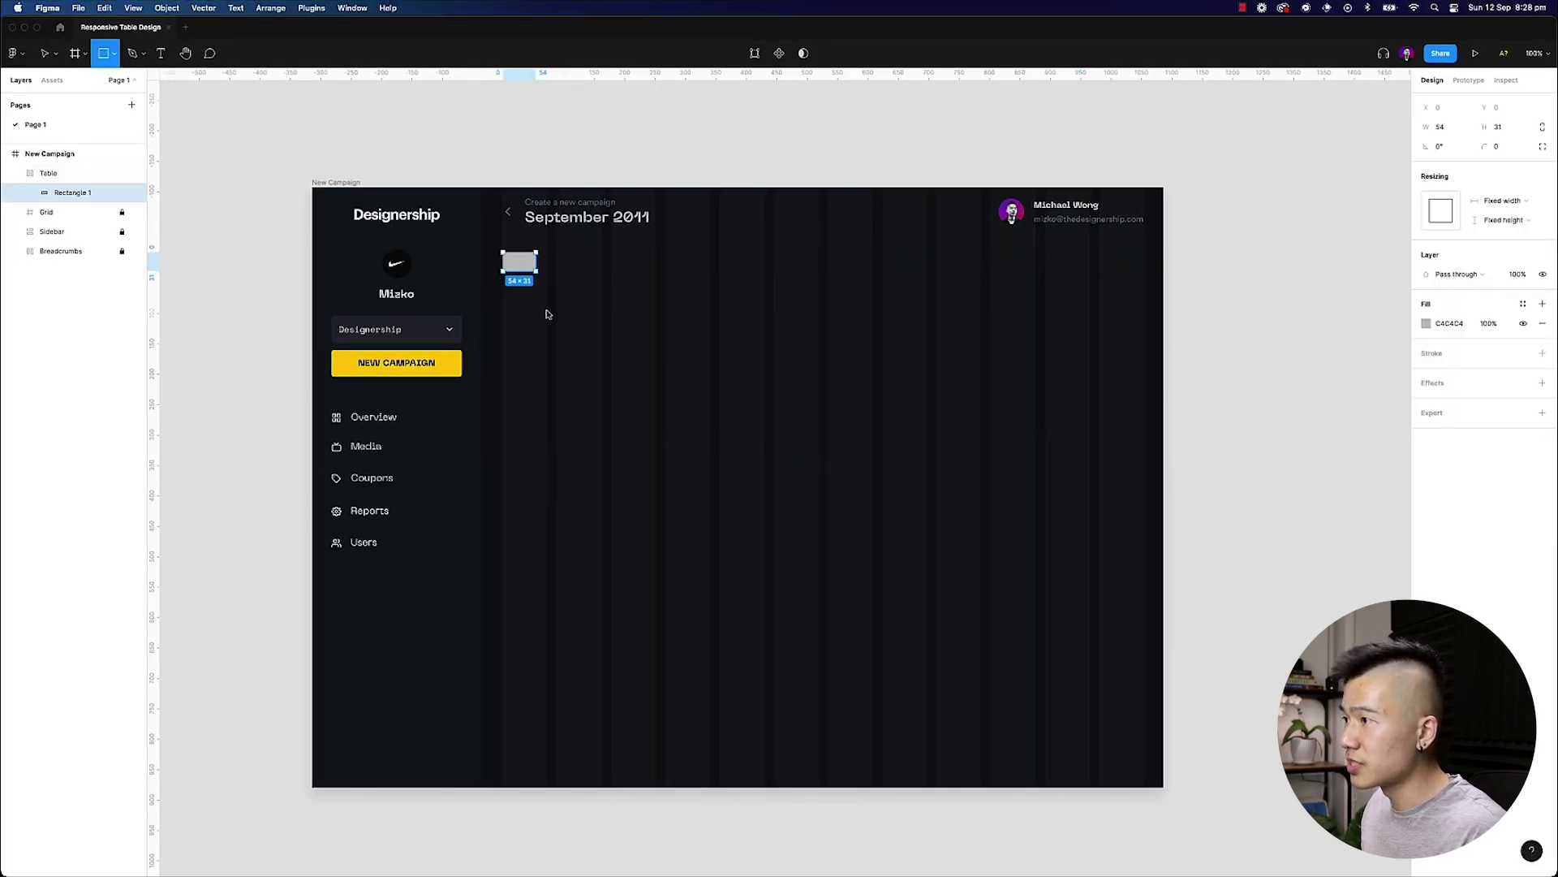
left_click_drag(547, 314, 567, 337)
left_click(47, 178)
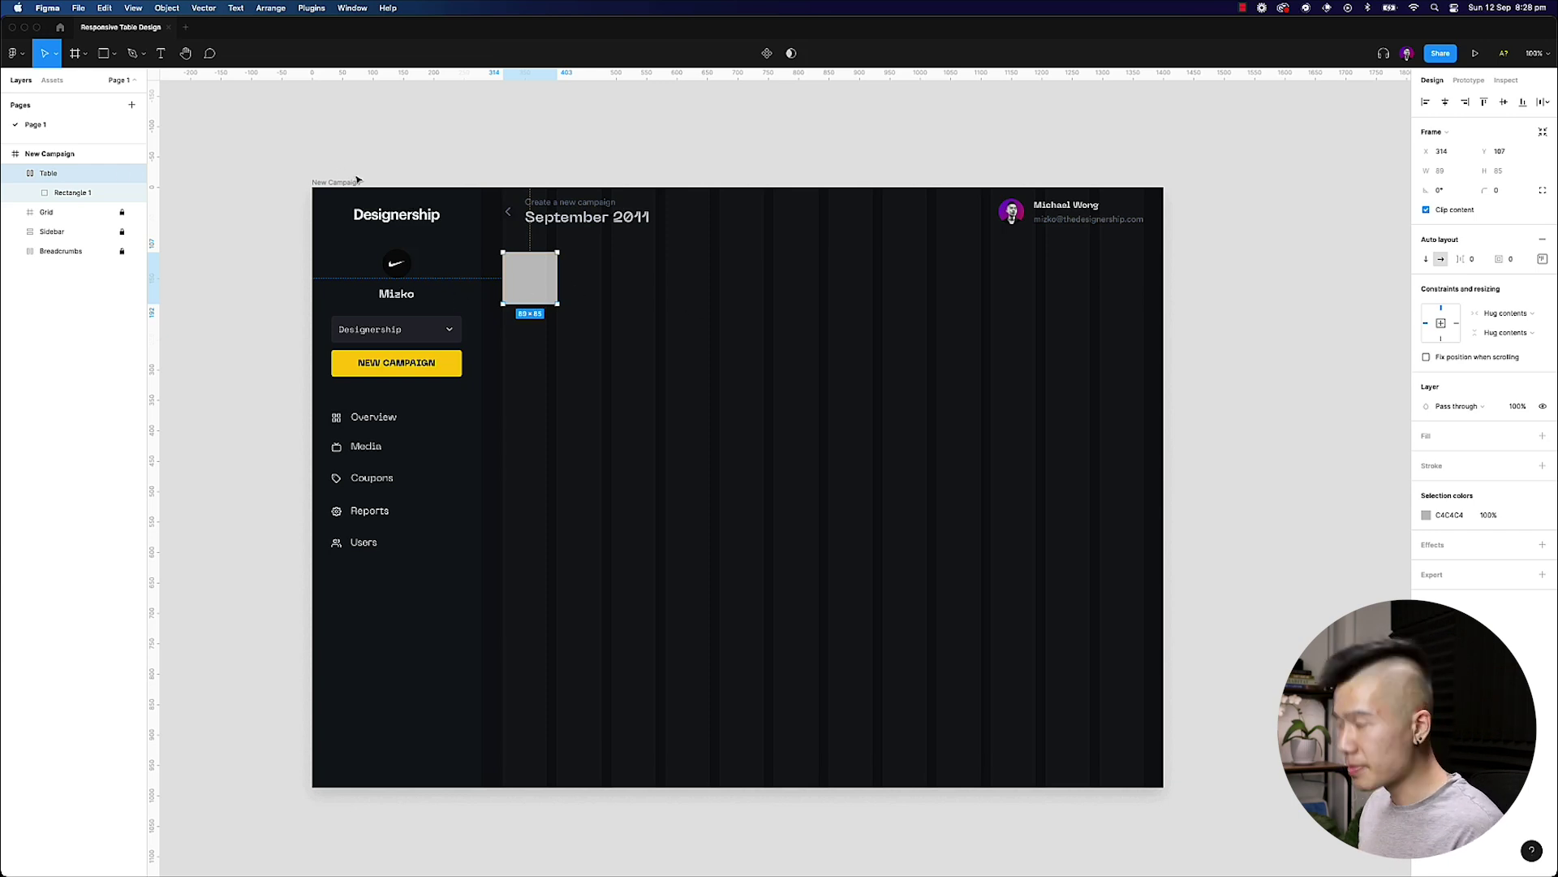
key("ctrl+z")
key("ctrl+z")
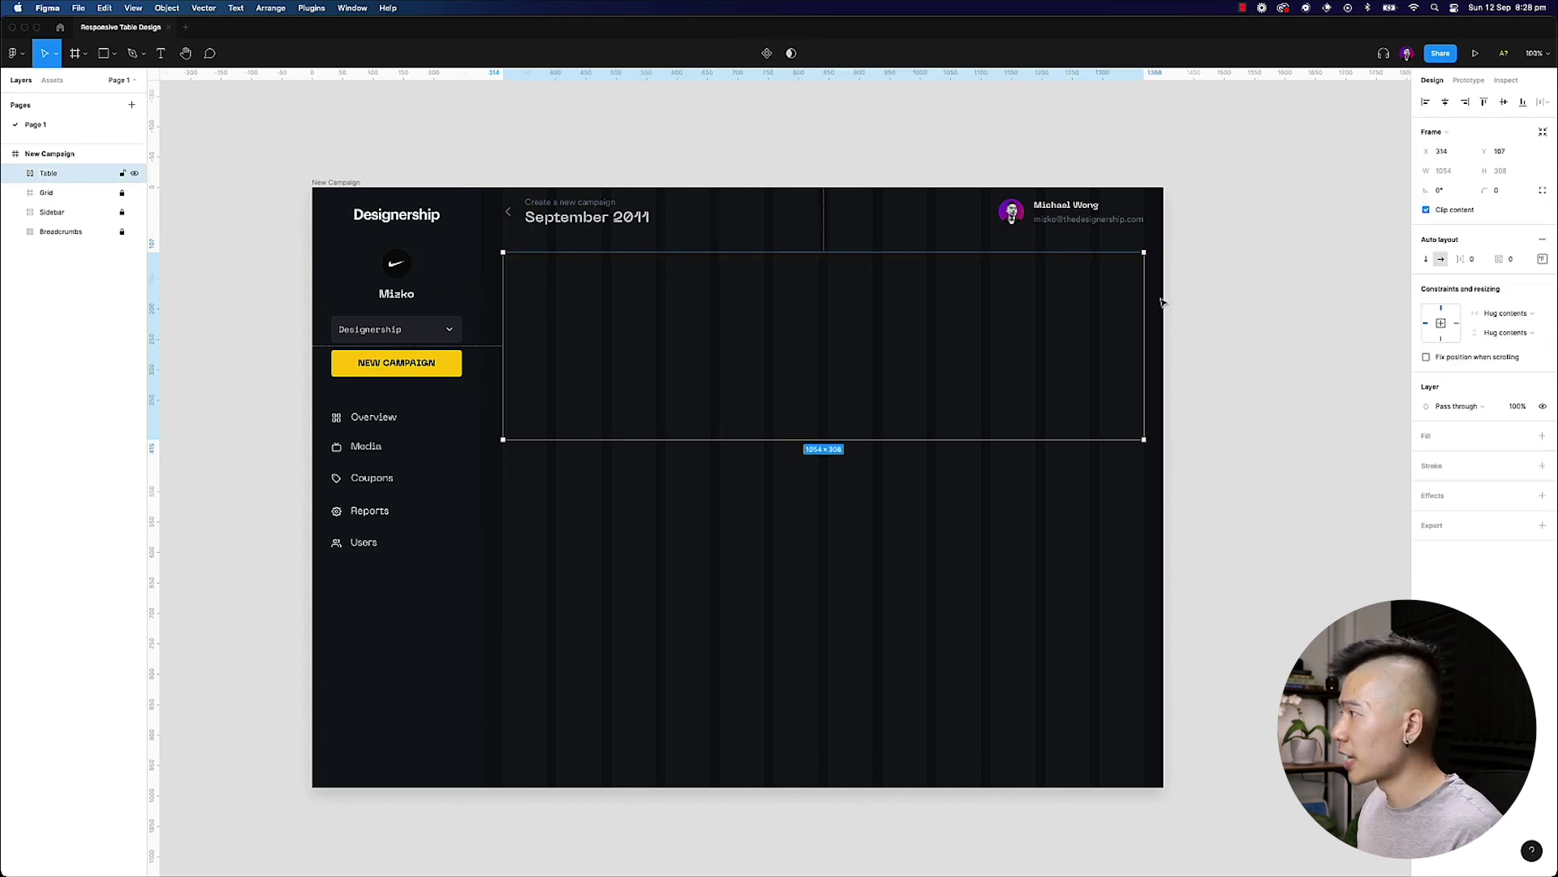
- Give Table a fixed width and a Left and right horizontal constraint
left_click(1500, 313)
left_click(1502, 294)
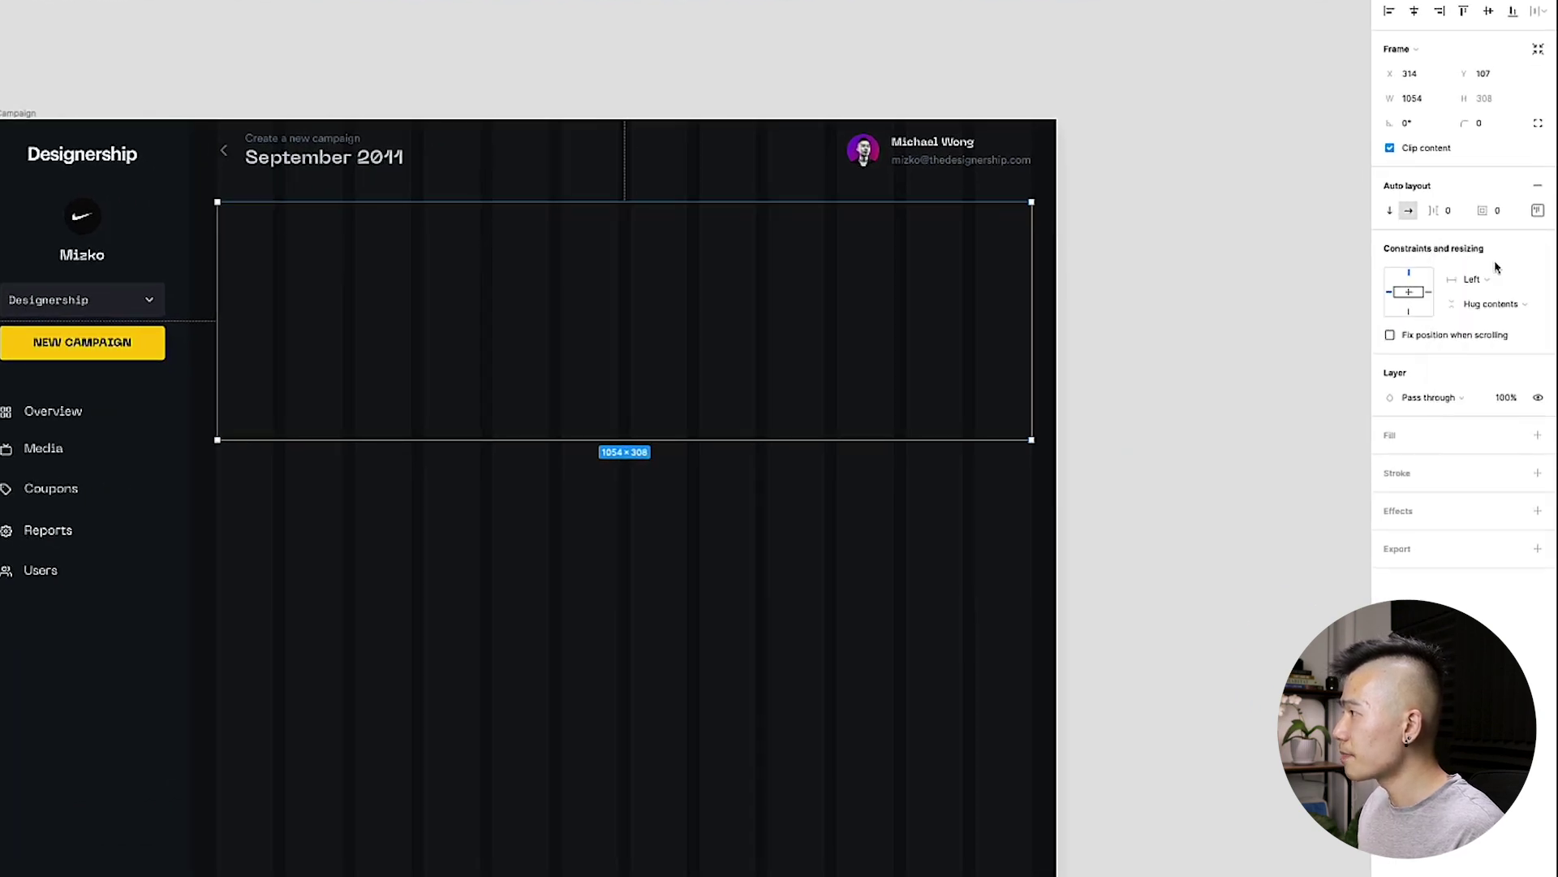
left_click(1495, 278)
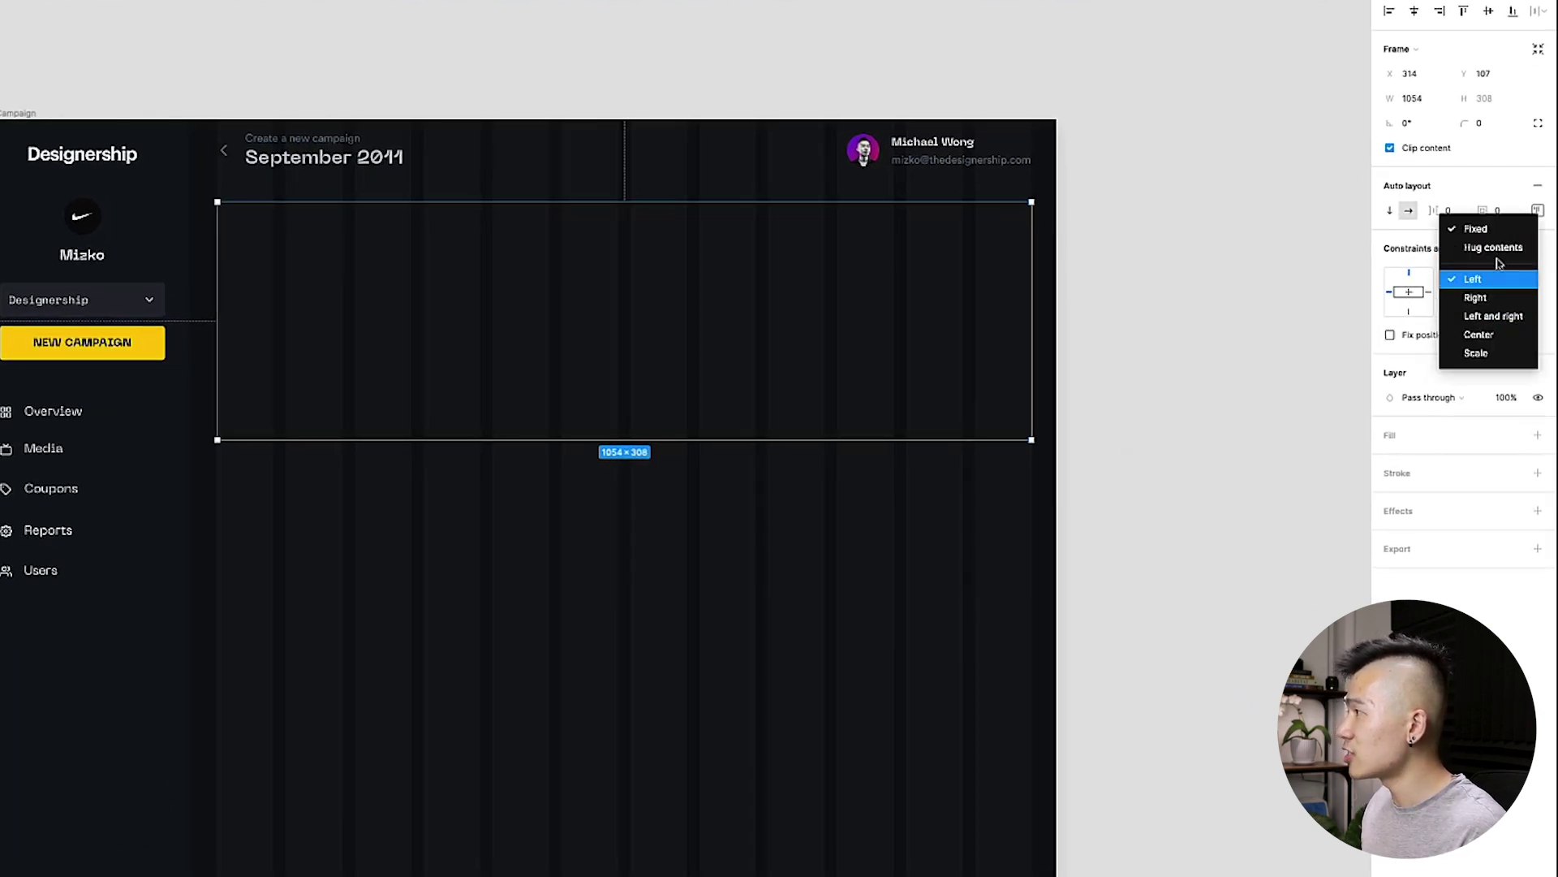
left_click(1501, 317)
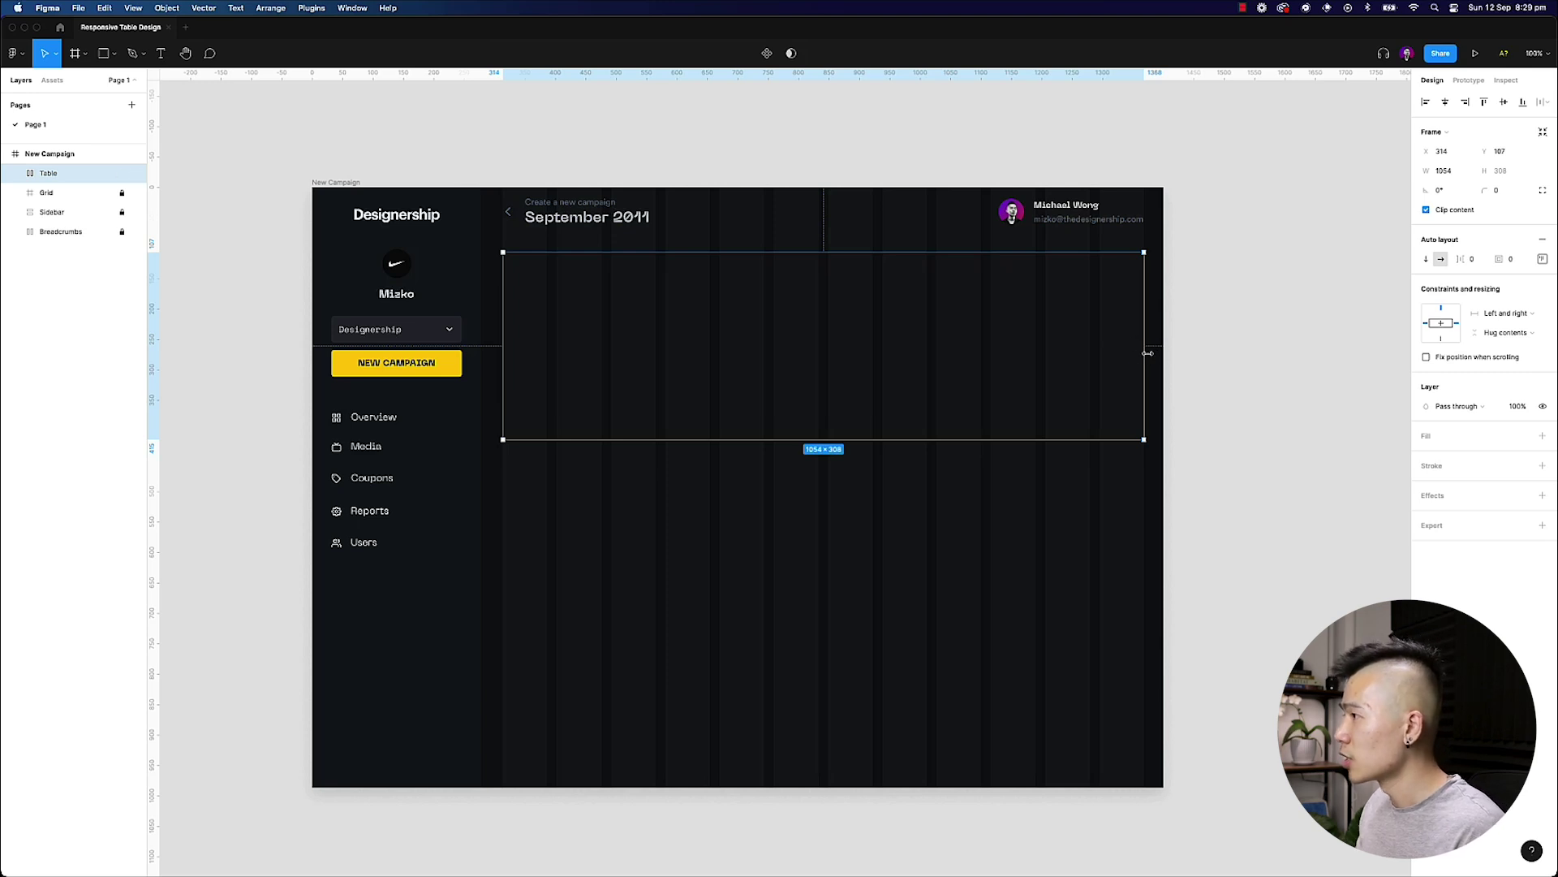
left_click(1542, 436)
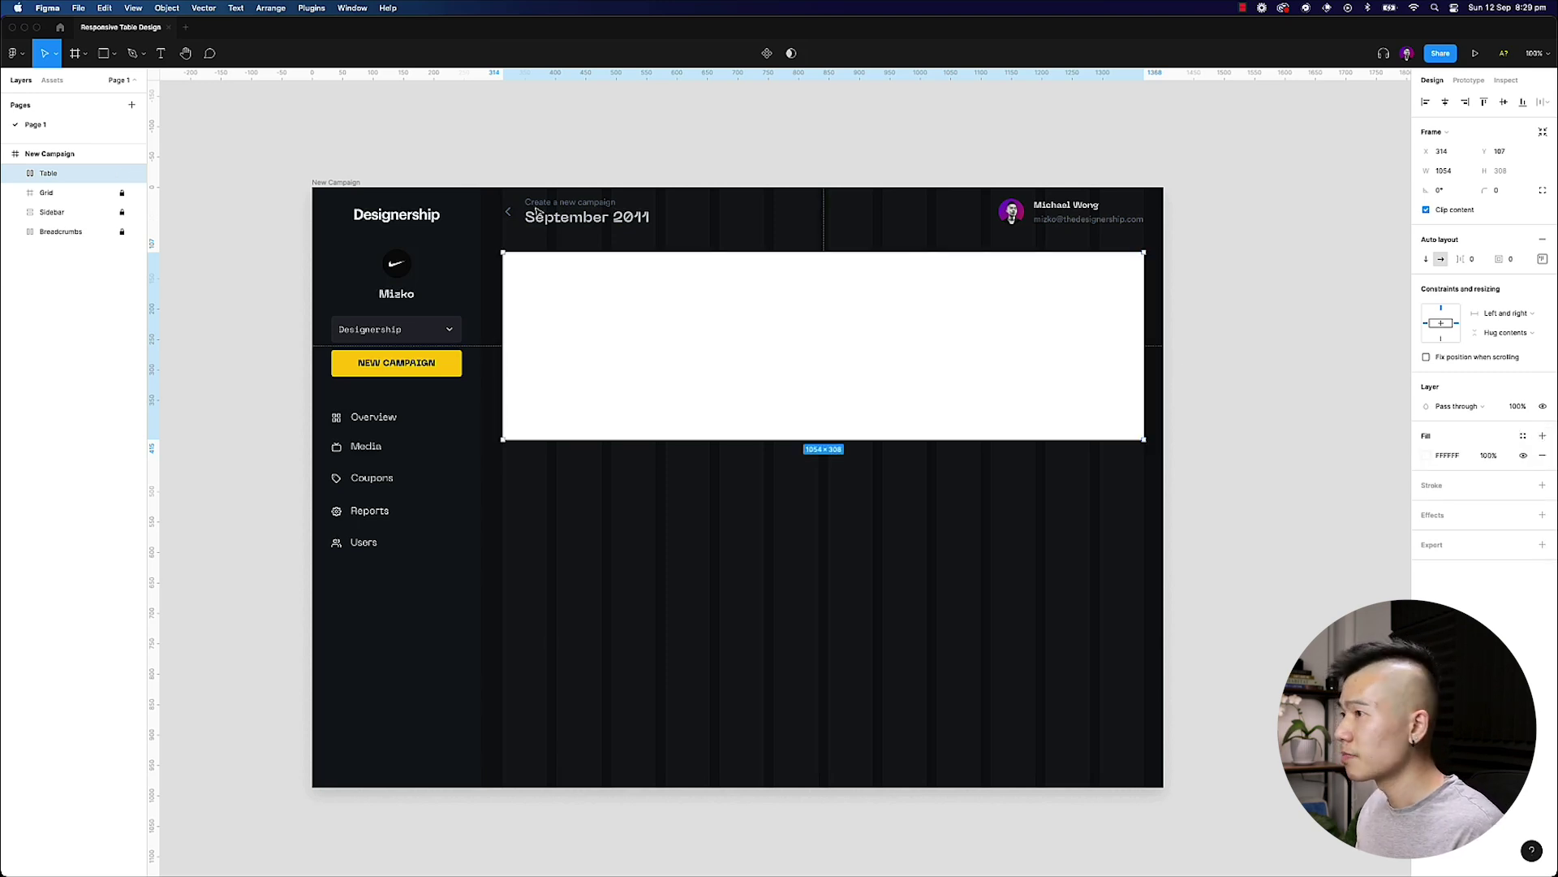
left_click(346, 187)
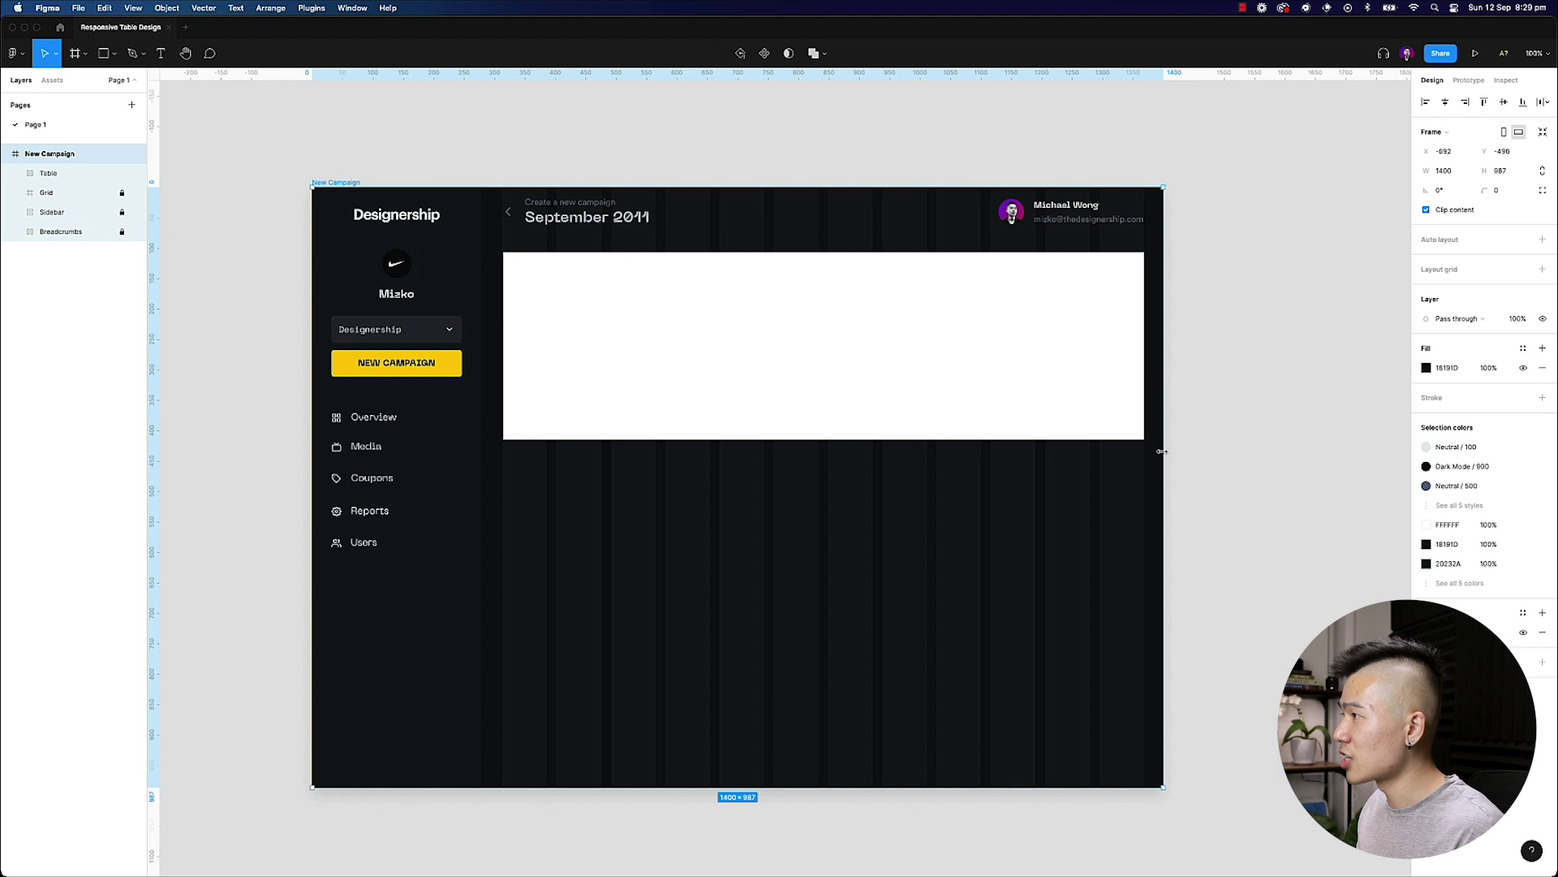
left_click_drag(1163, 451, 891, 470)
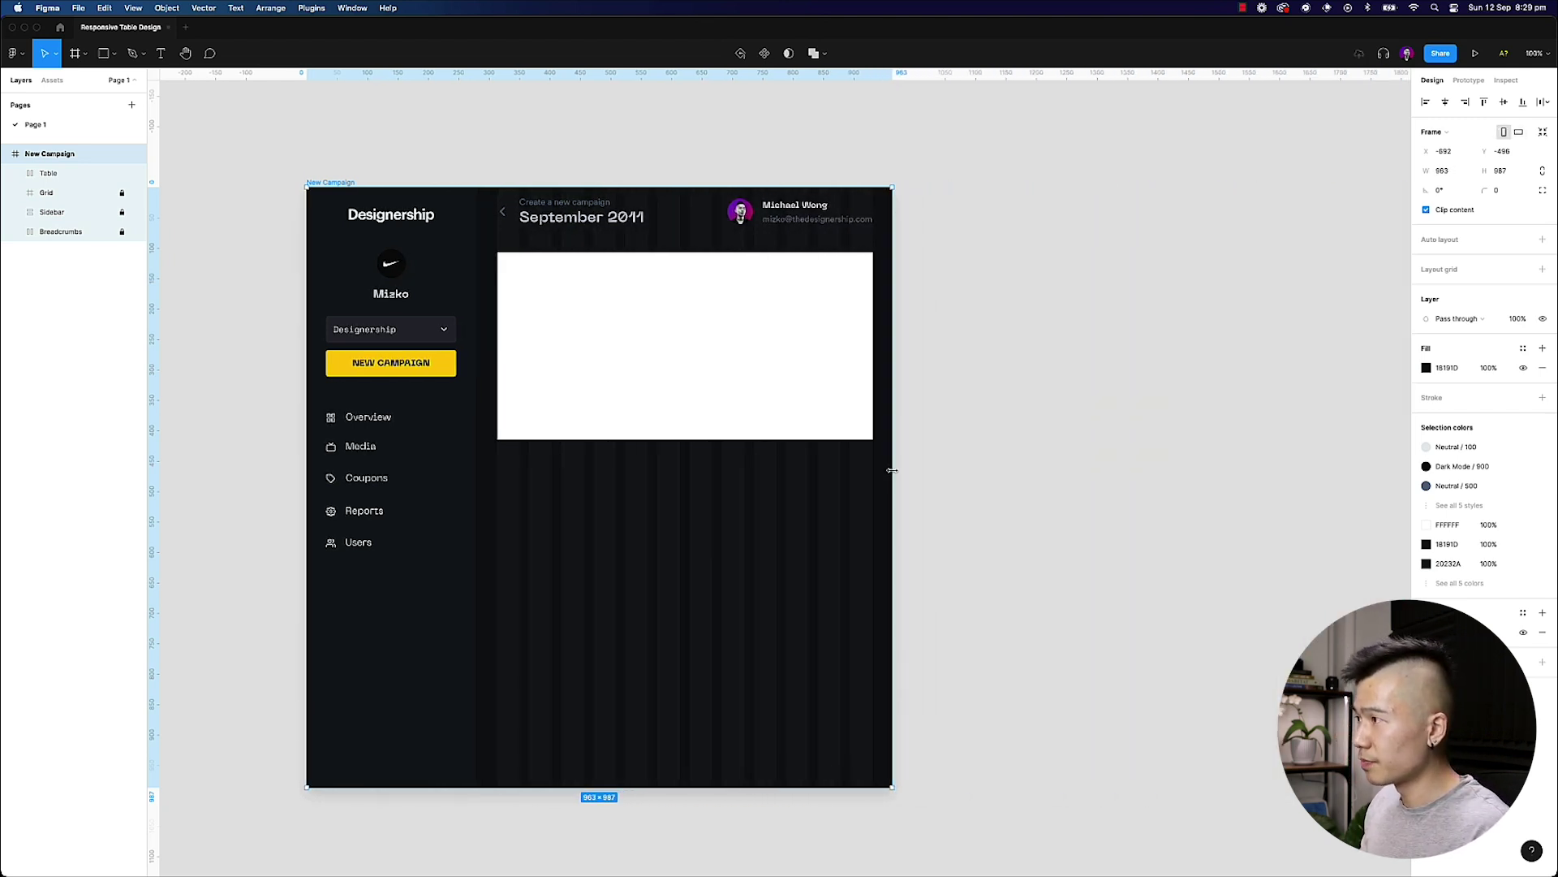
key("super+z")
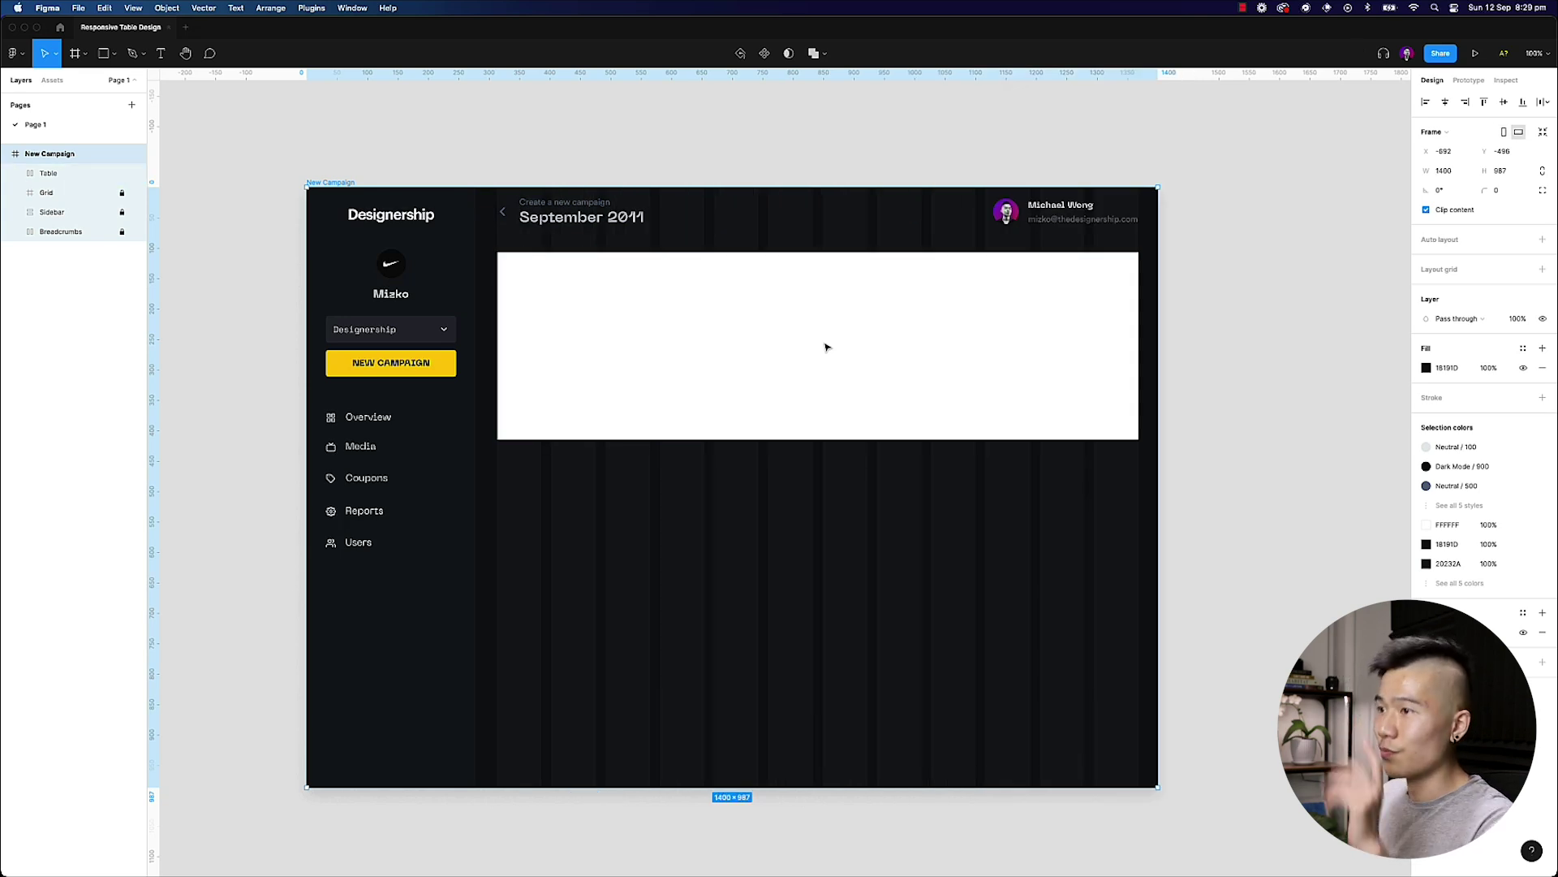
left_click(826, 347)
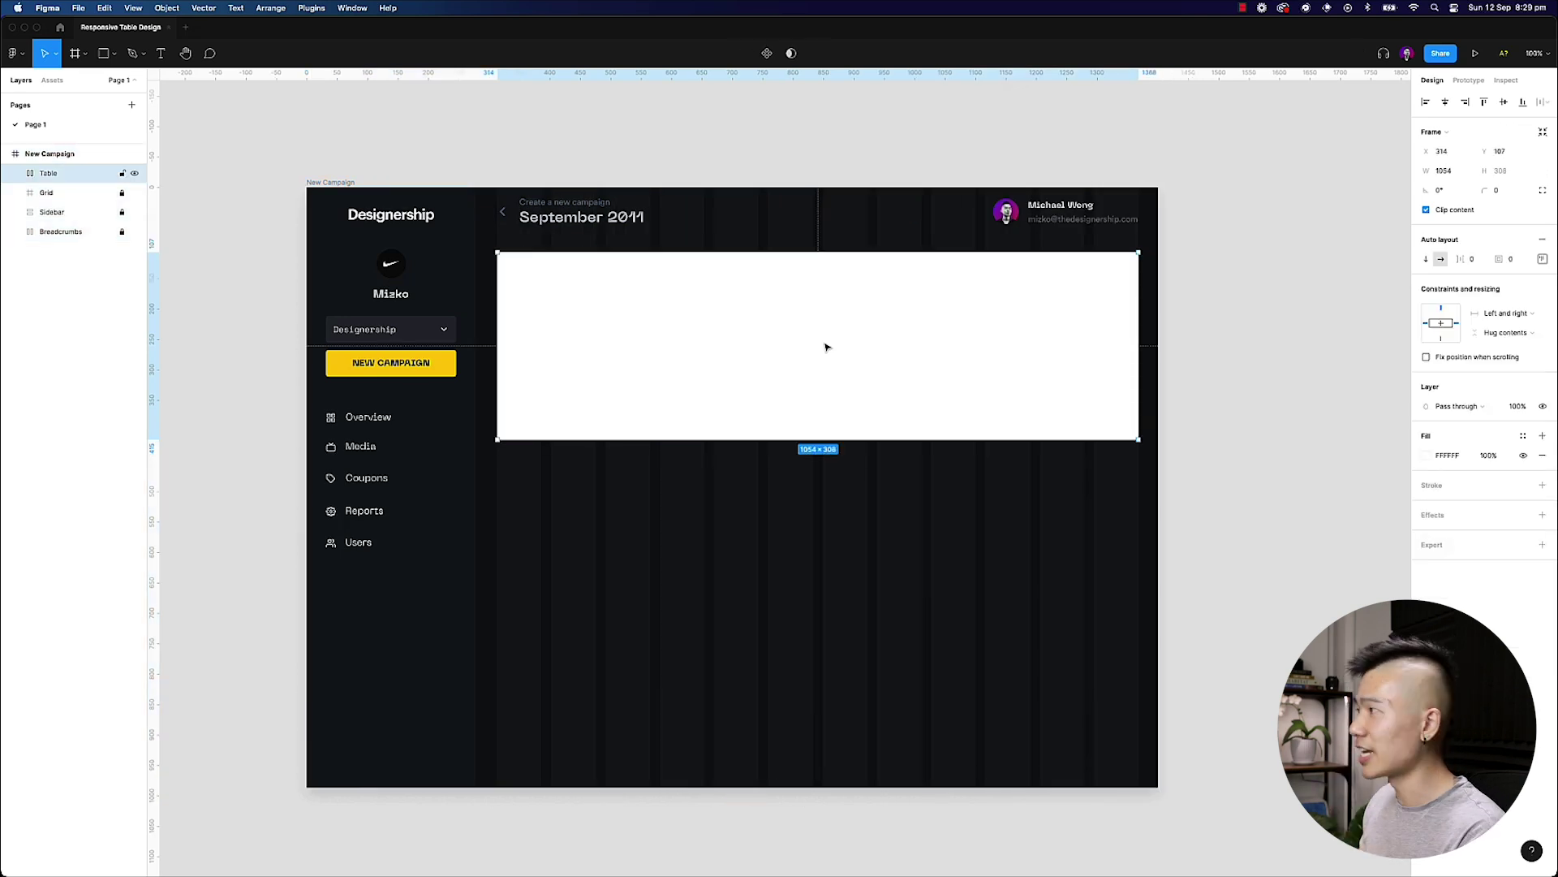
left_click(1540, 456)
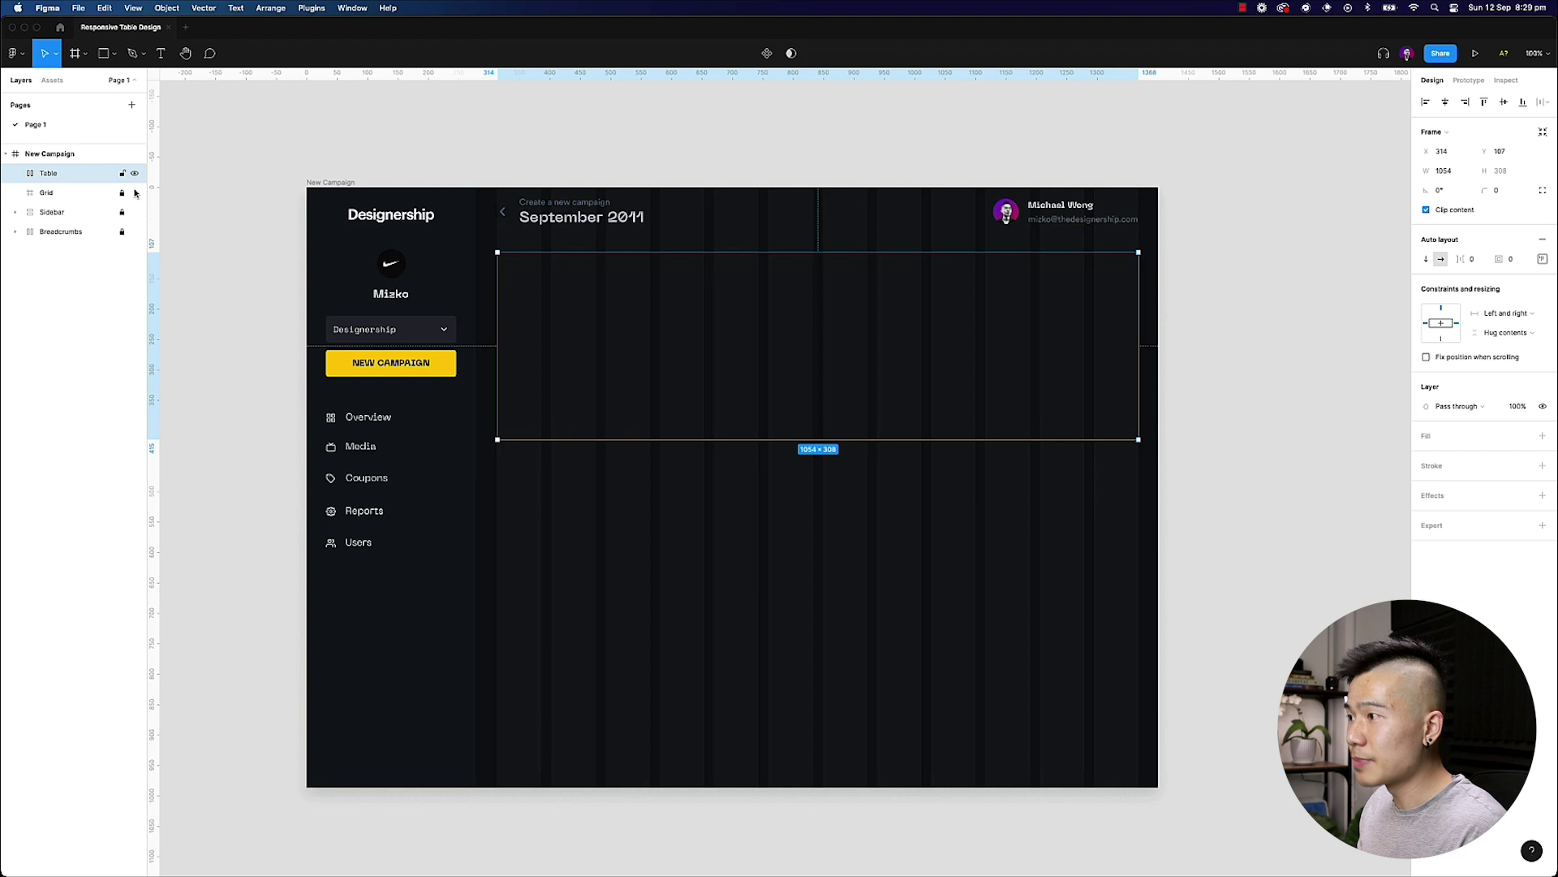
- Draw a 251 × 57 frame at the top of Table and name it Head
key("f")
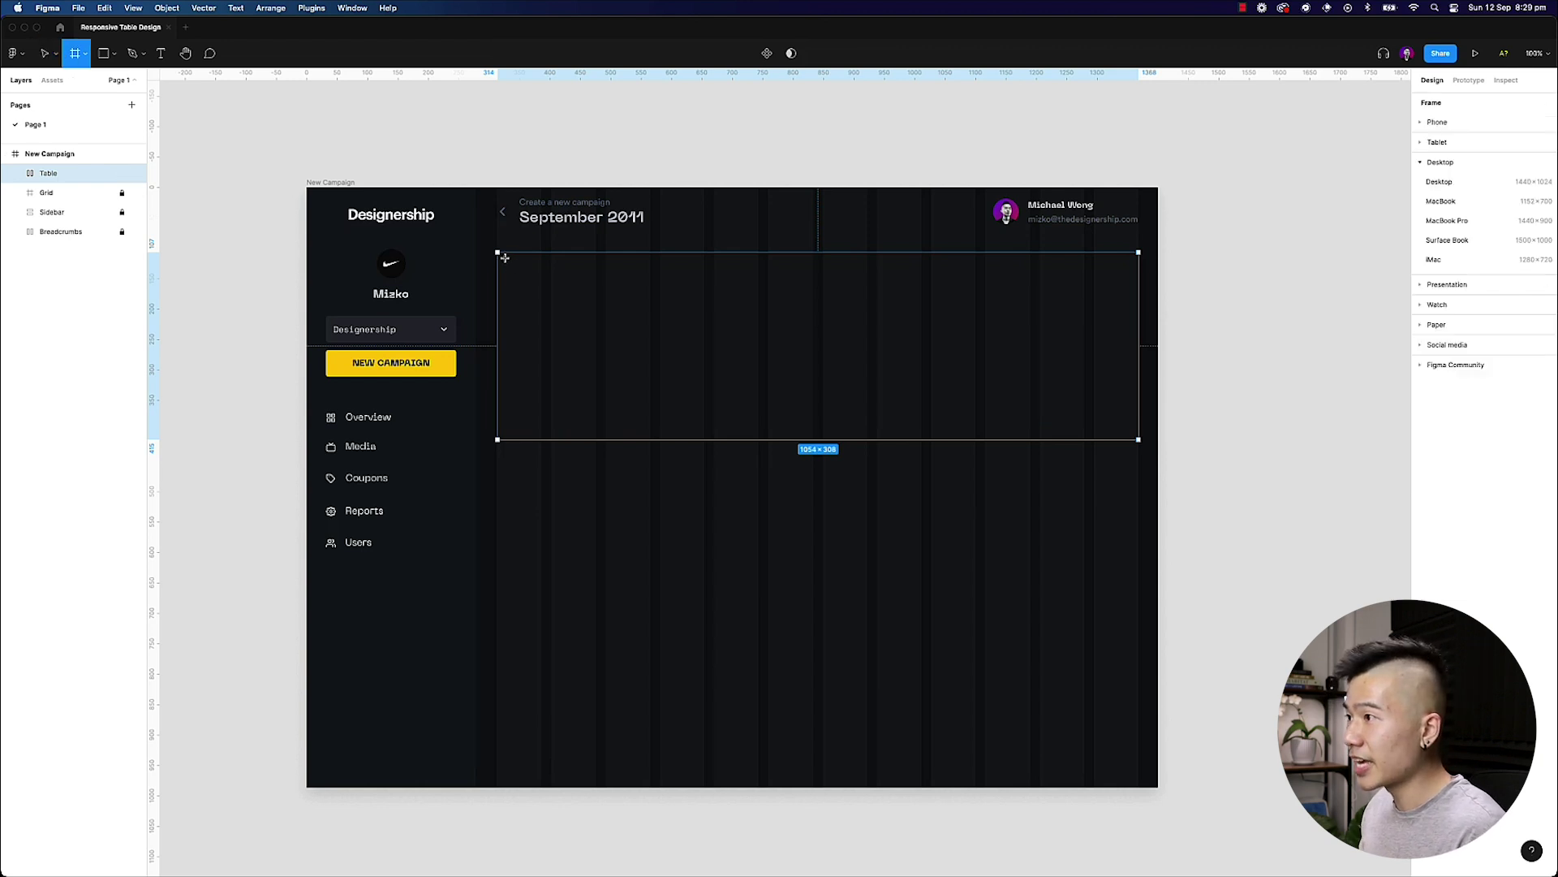
left_click_drag(497, 253, 648, 289)
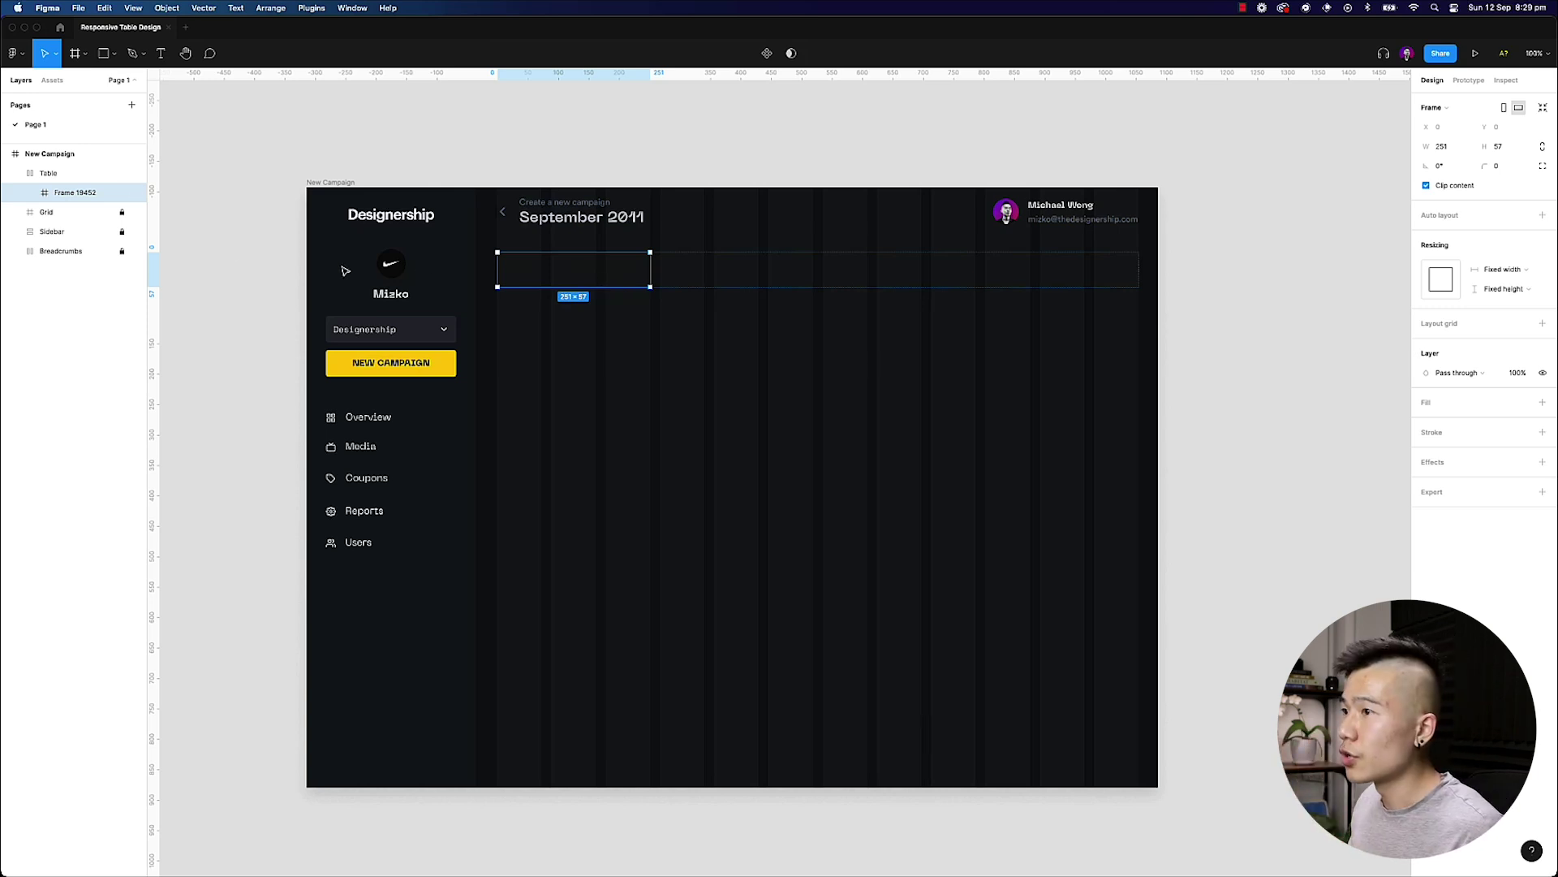
double_click(69, 192)
type("Head")
key("Return")
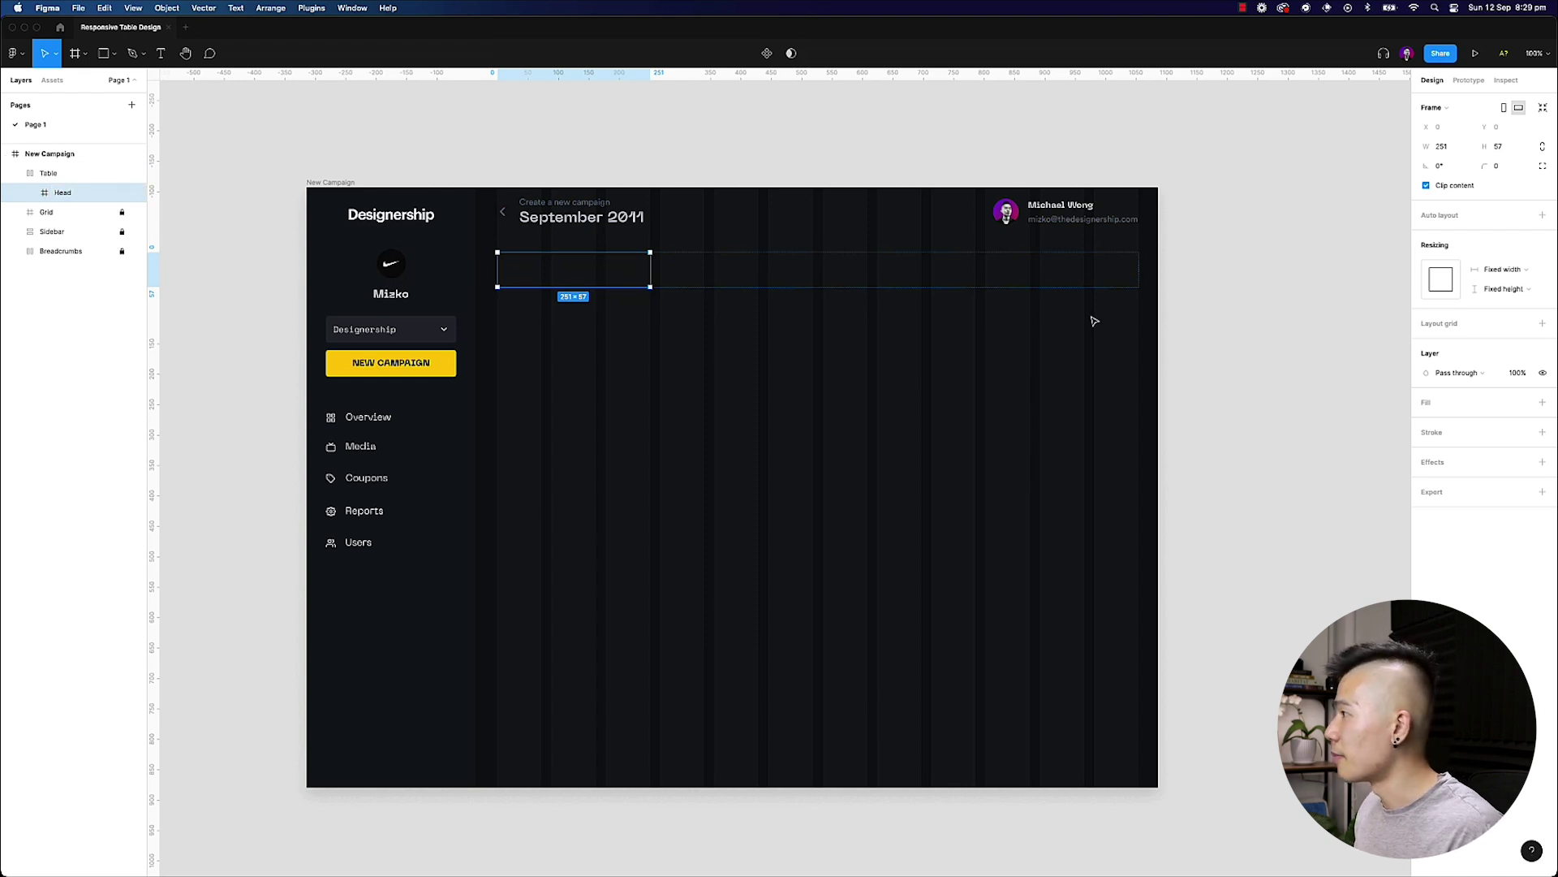
- Fill Head with the sidebar's #20232A colour and hide the Grid layer
left_click(1542, 402)
left_click(1426, 422)
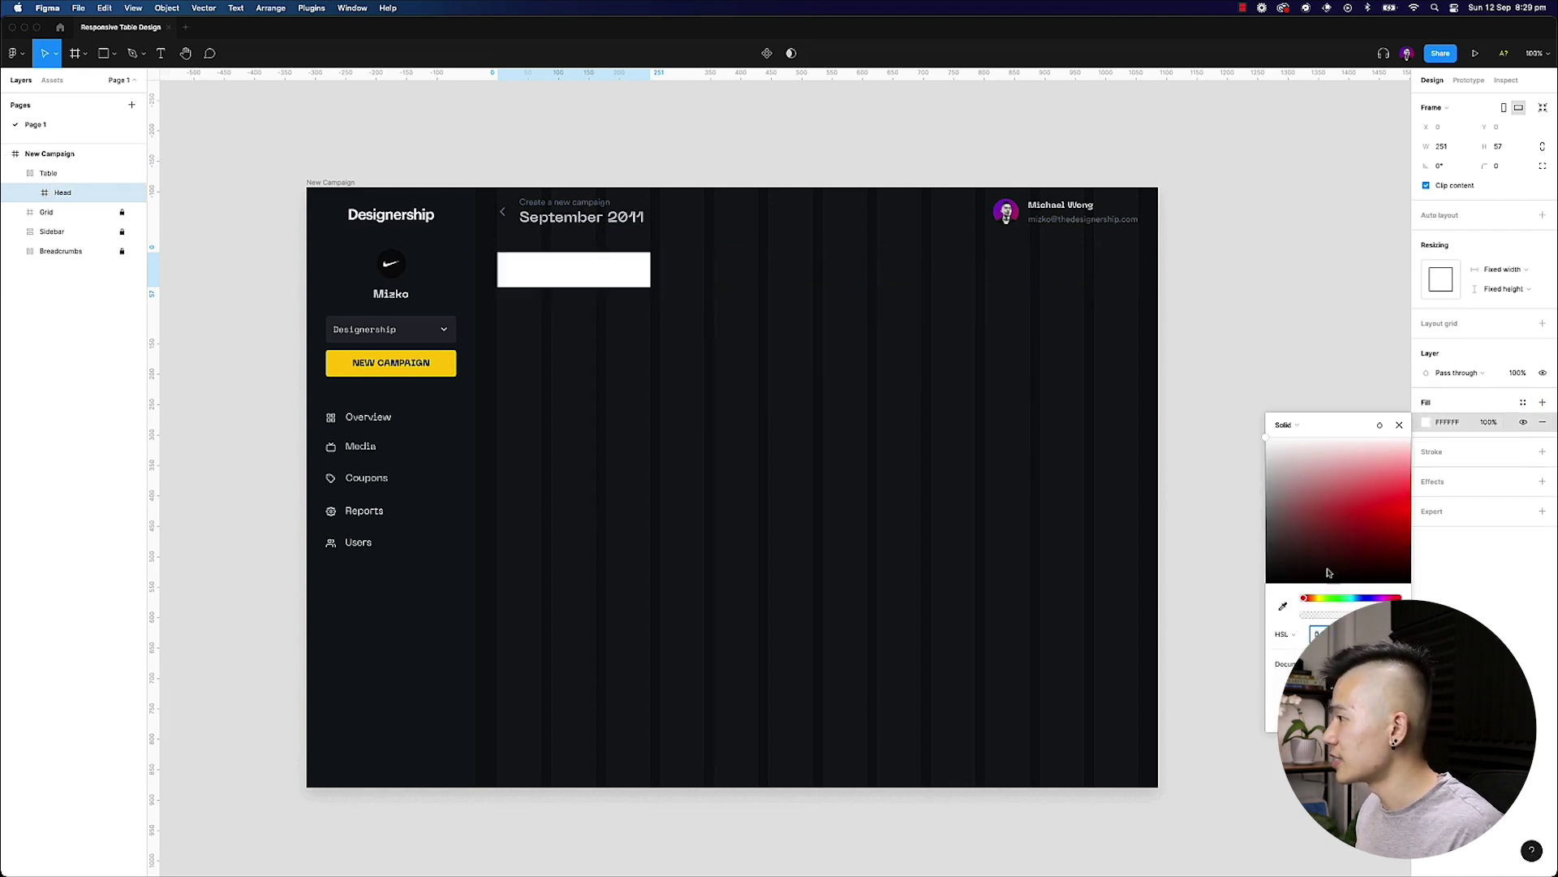
left_click(1283, 606)
left_click(390, 612)
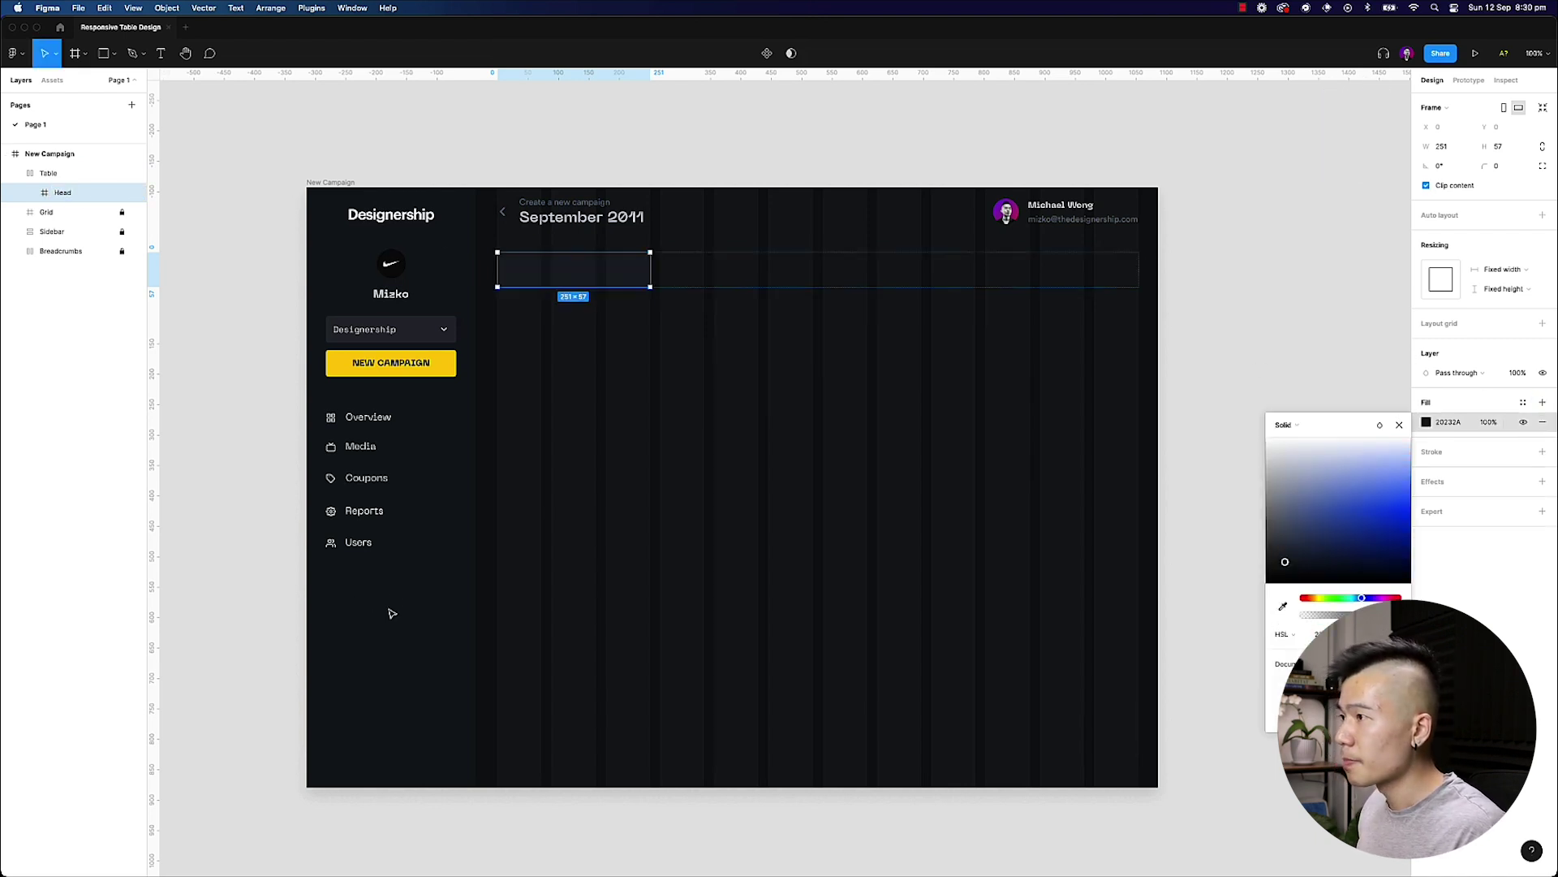
left_click(509, 155)
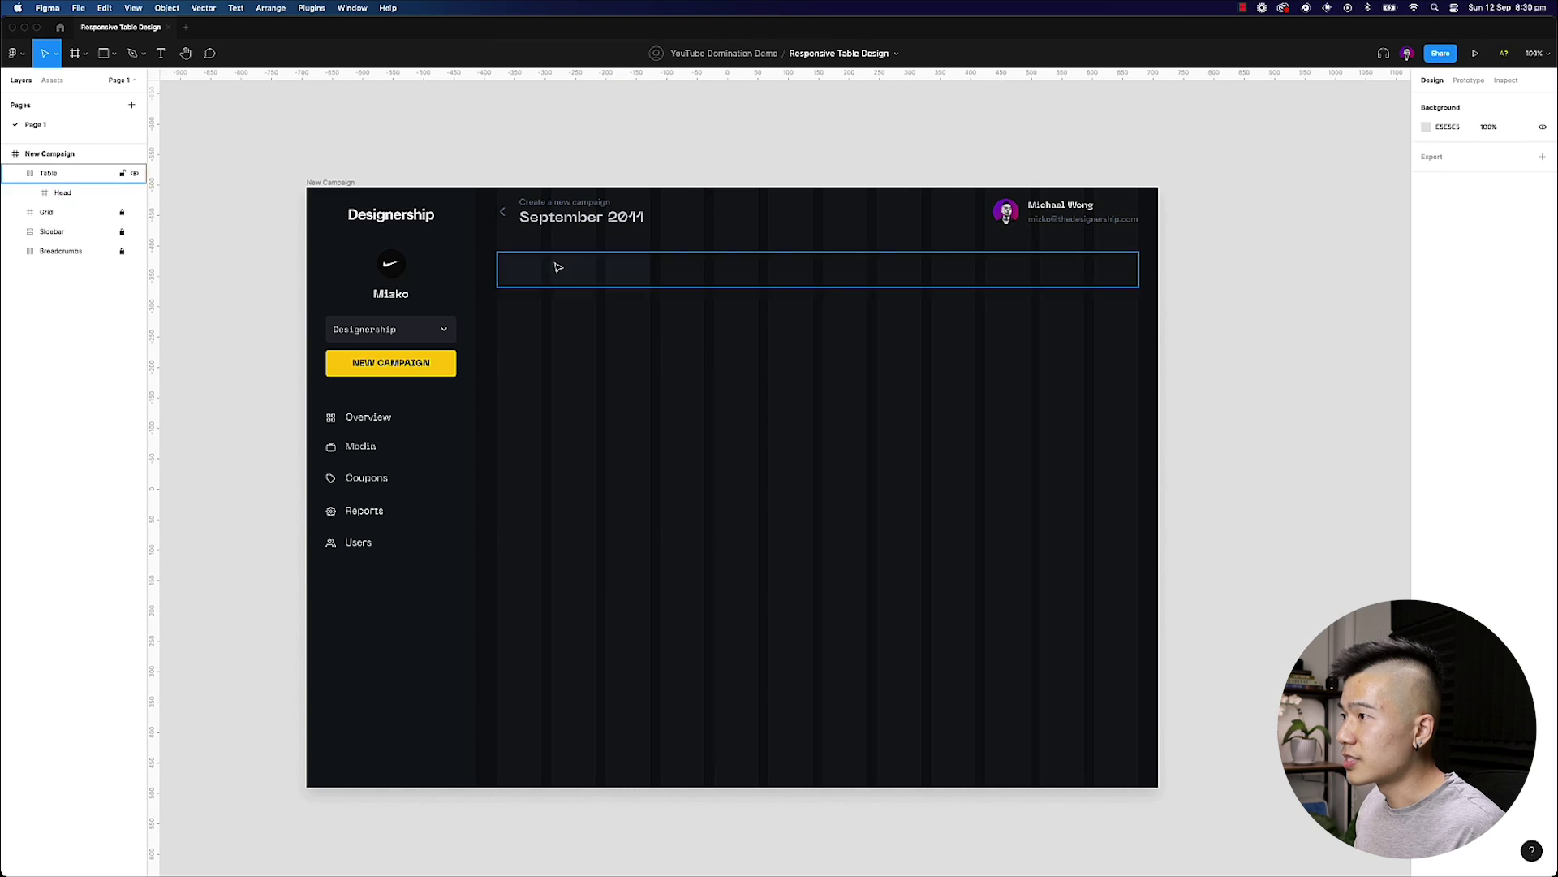
left_click(136, 212)
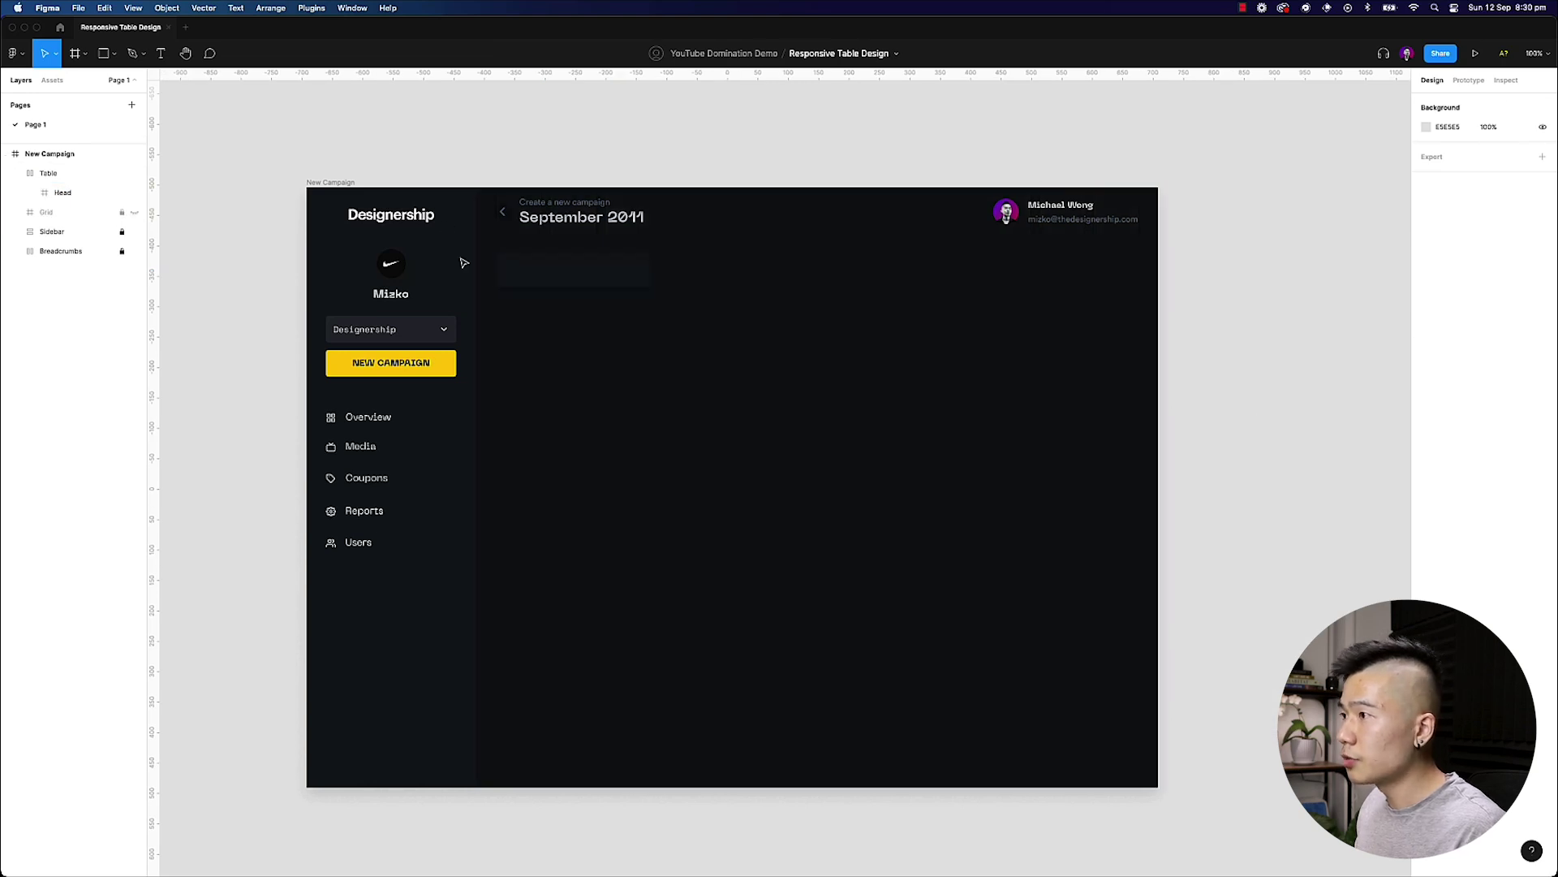
- Add a 'Name' text label inside the Head frame
double_click(540, 277)
key("t")
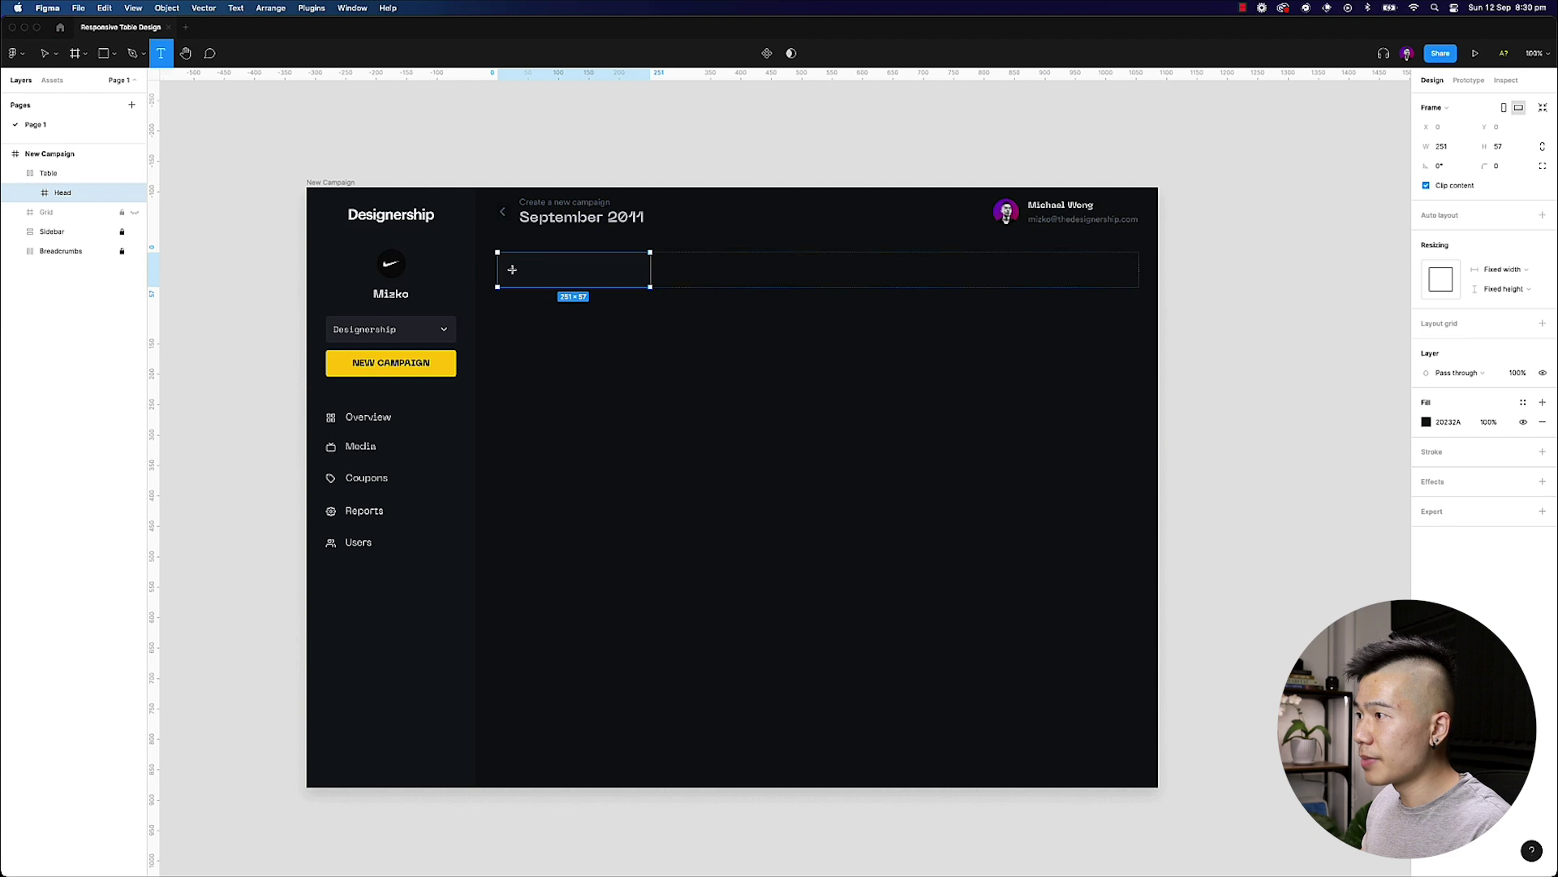
left_click(512, 270)
type("Name")
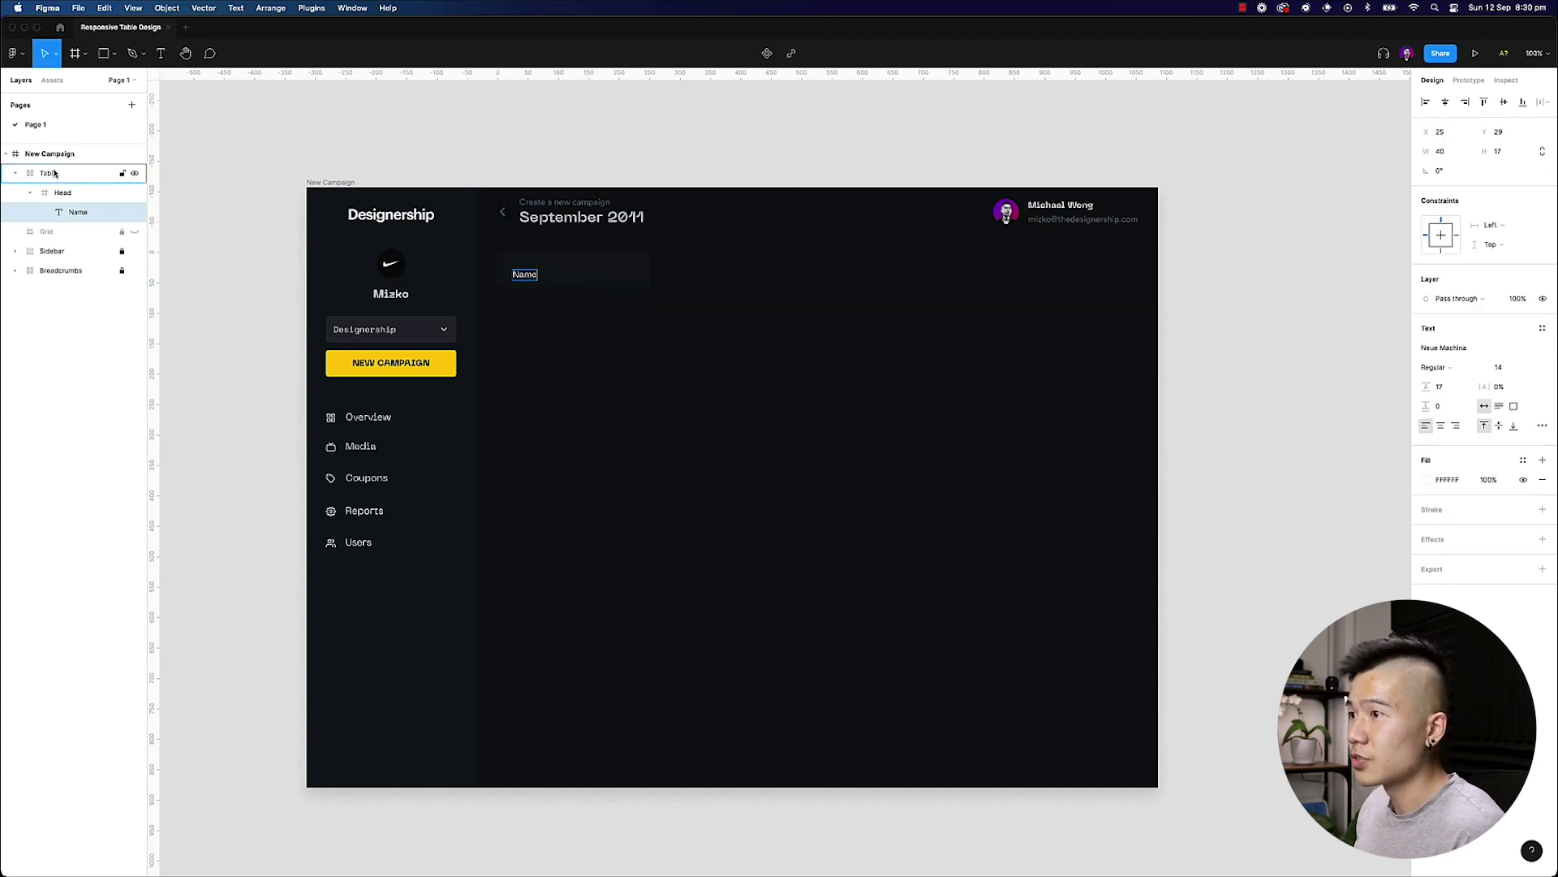
key("Escape")
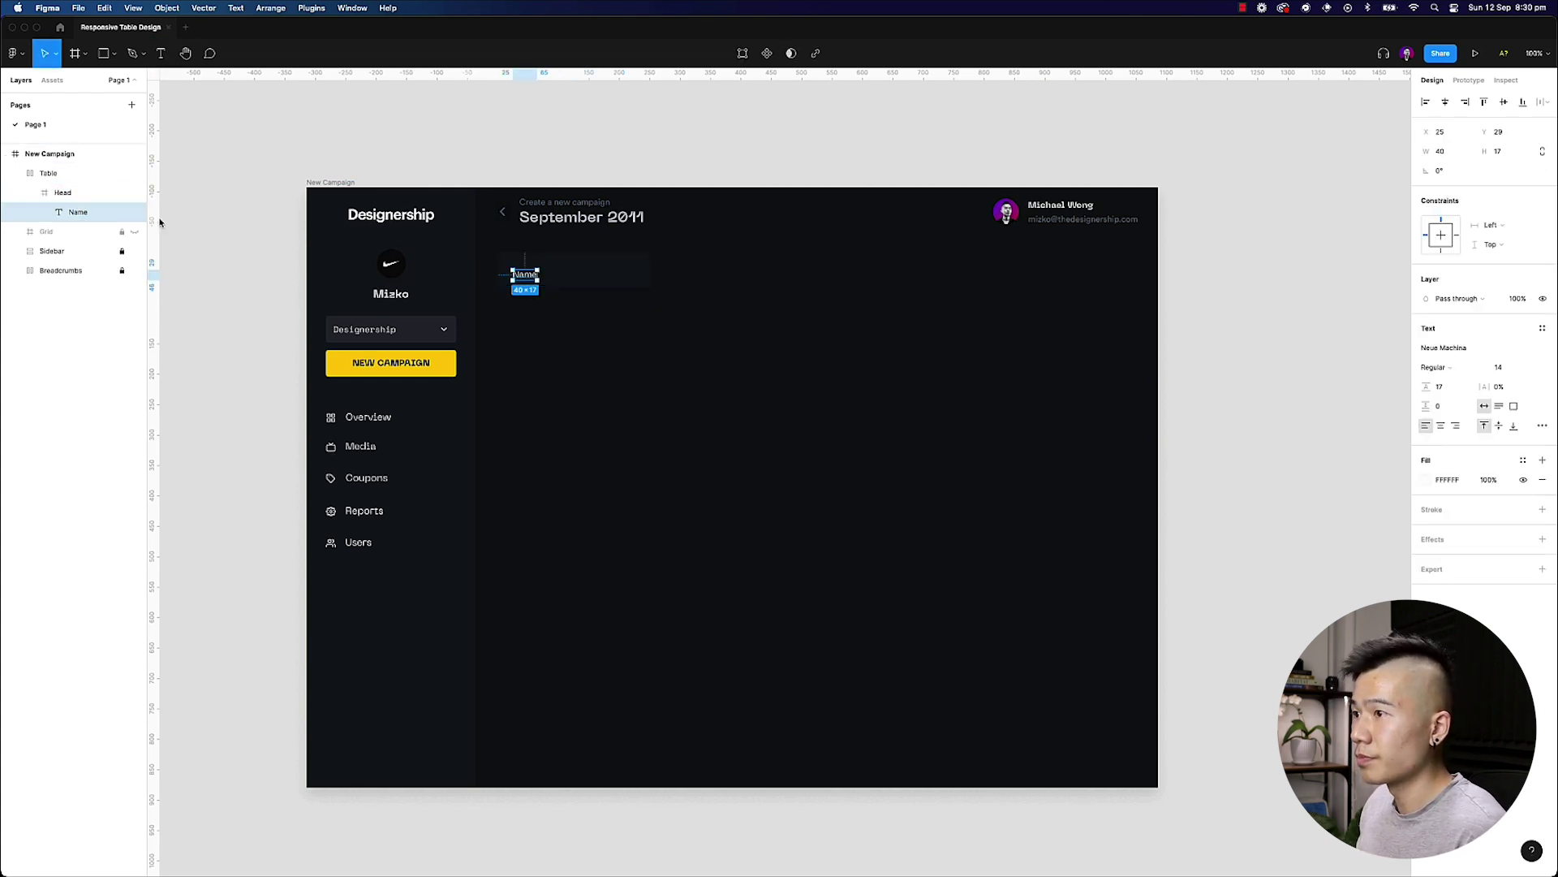
- Add auto layout to Head with zero spacing between items
left_click(76, 193)
key("shift+a")
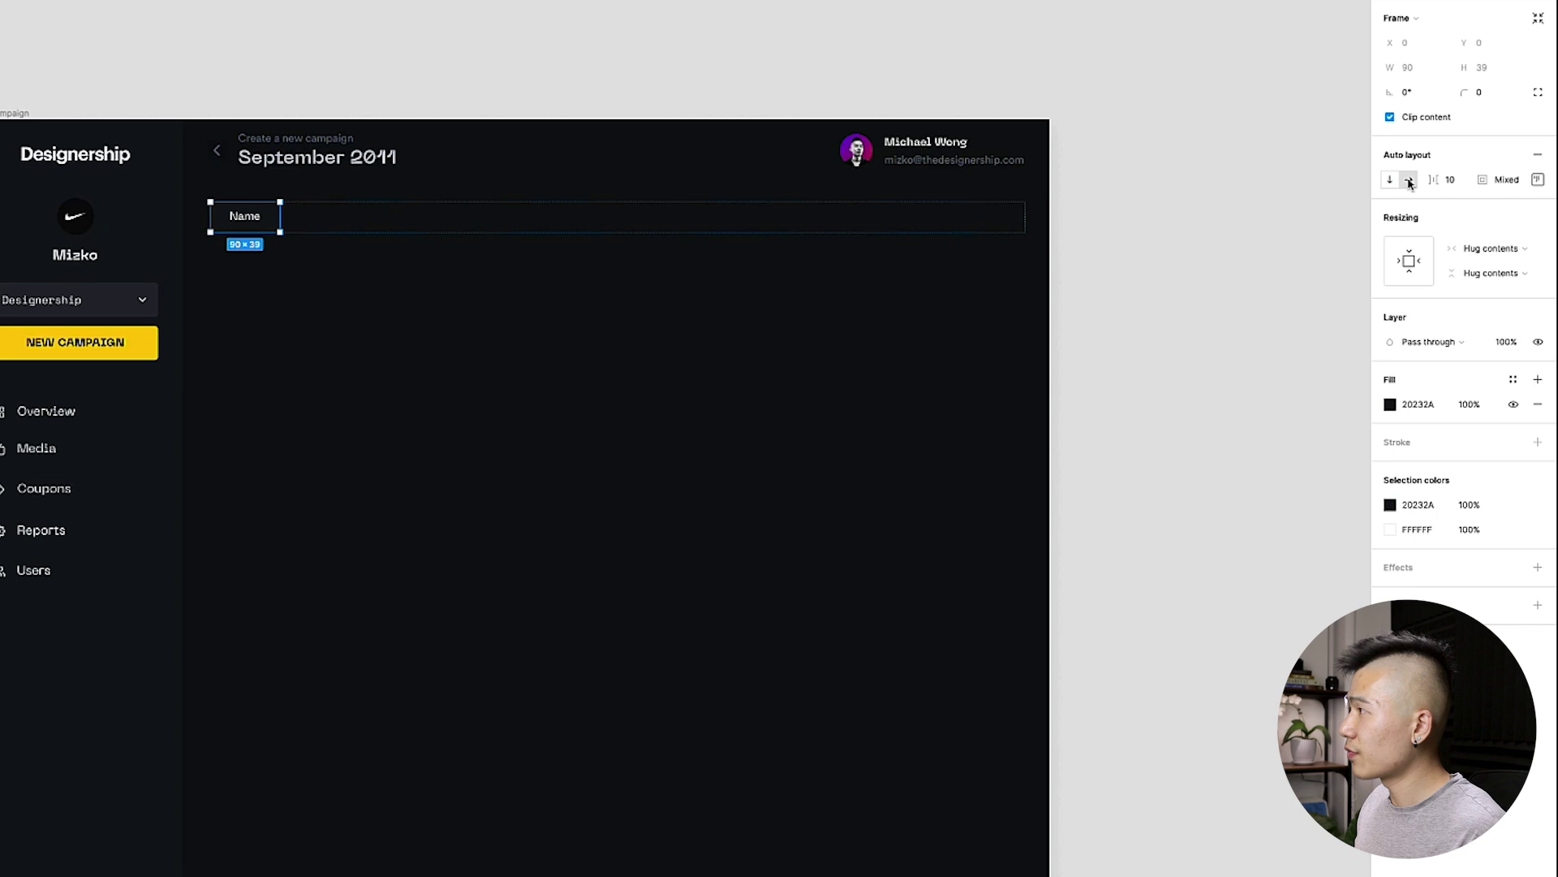
left_click(1462, 186)
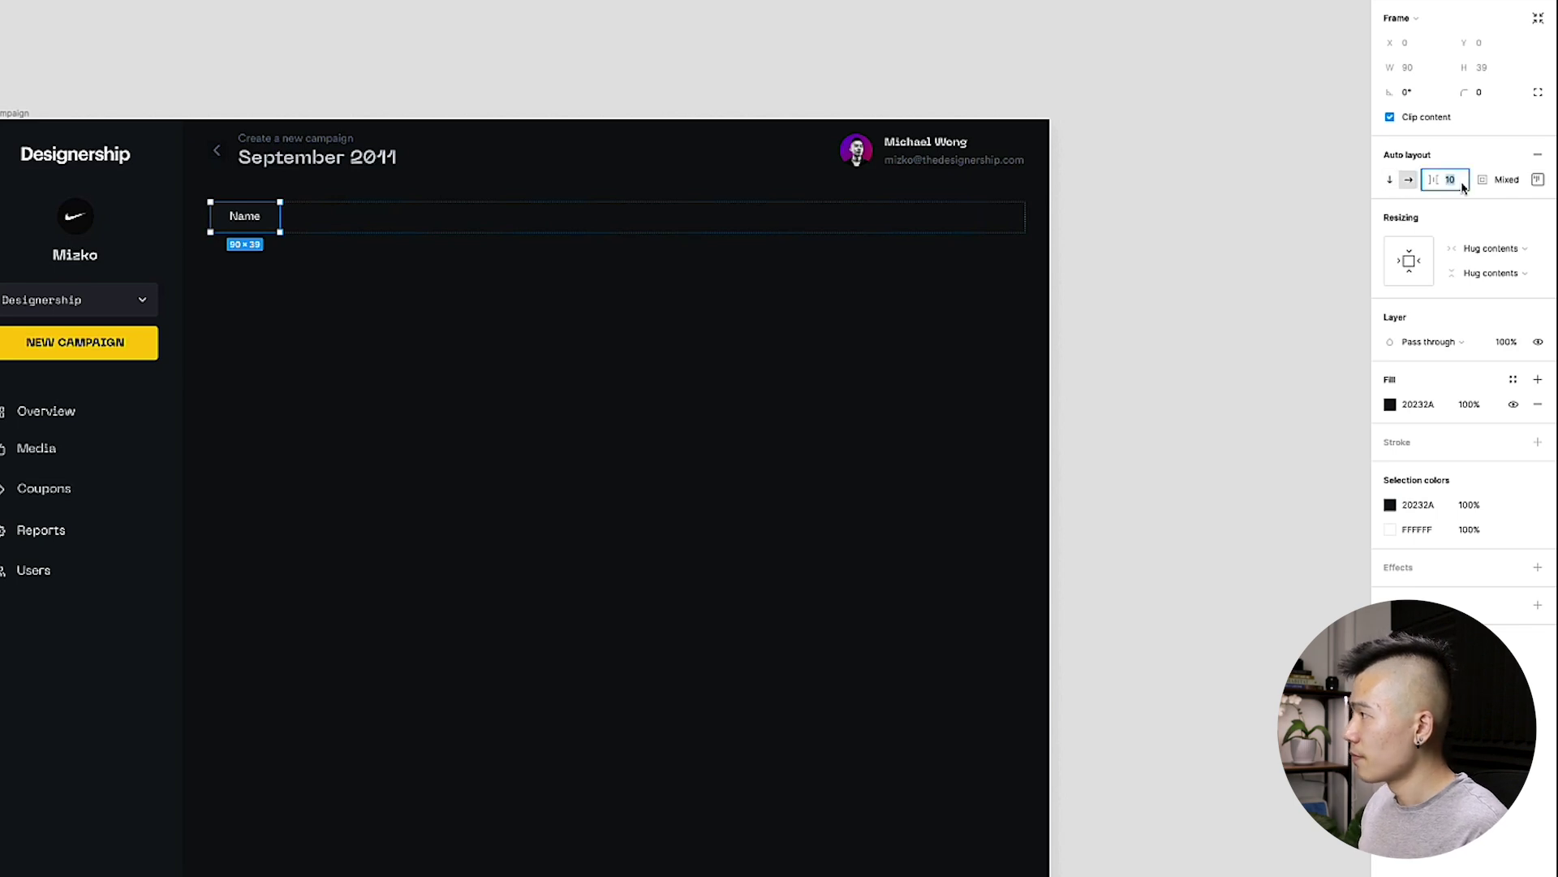
type("0")
key("Tab")
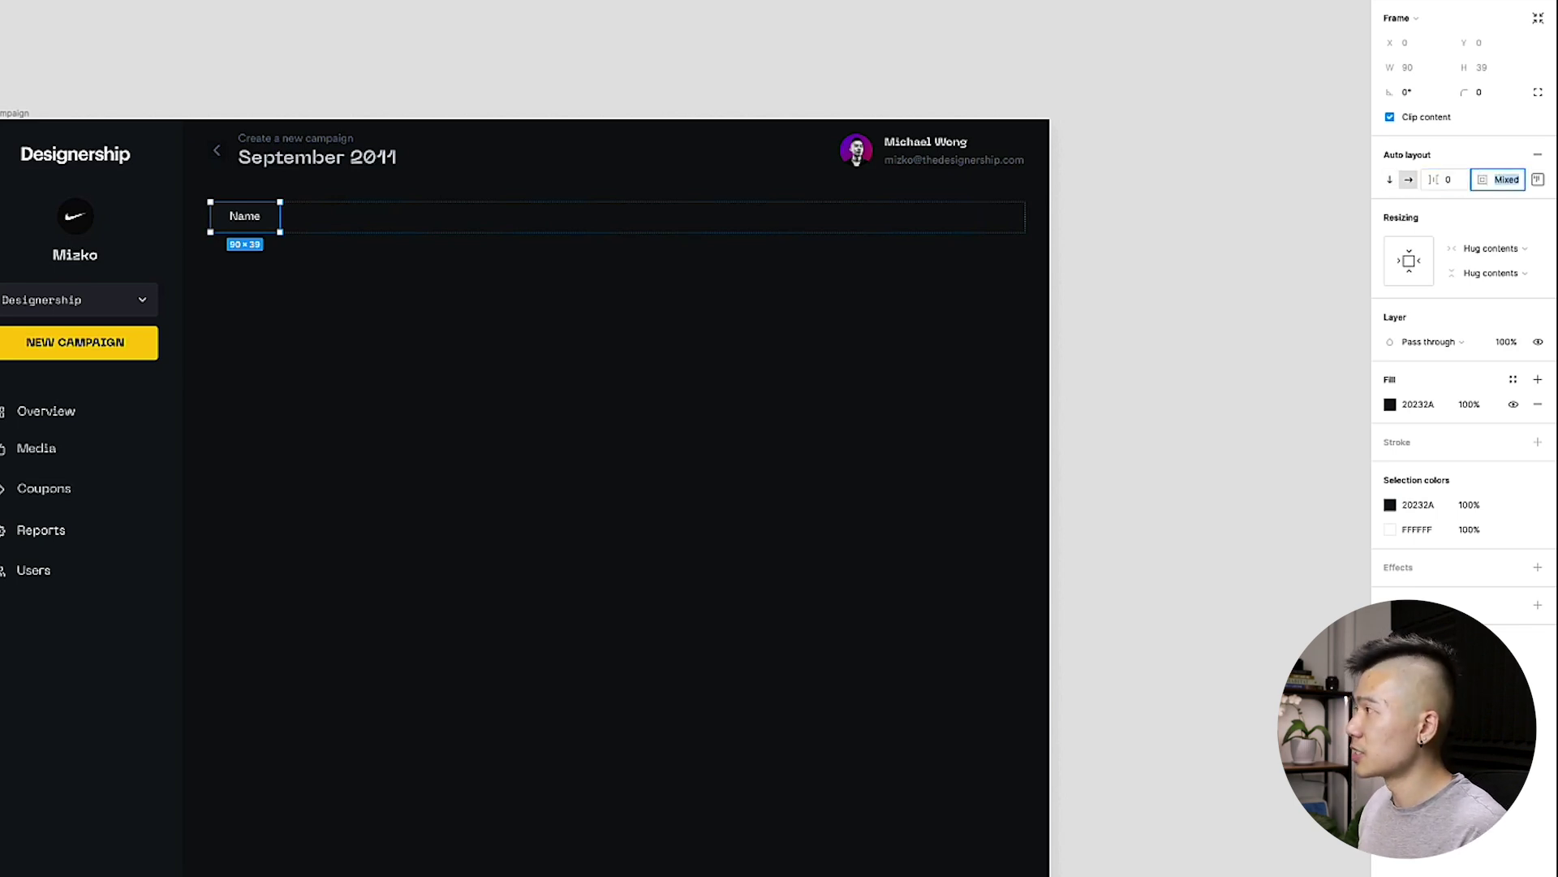
- Set Head's padding to 16 top, 24 right, 16 bottom, 24 left
left_click(1538, 179)
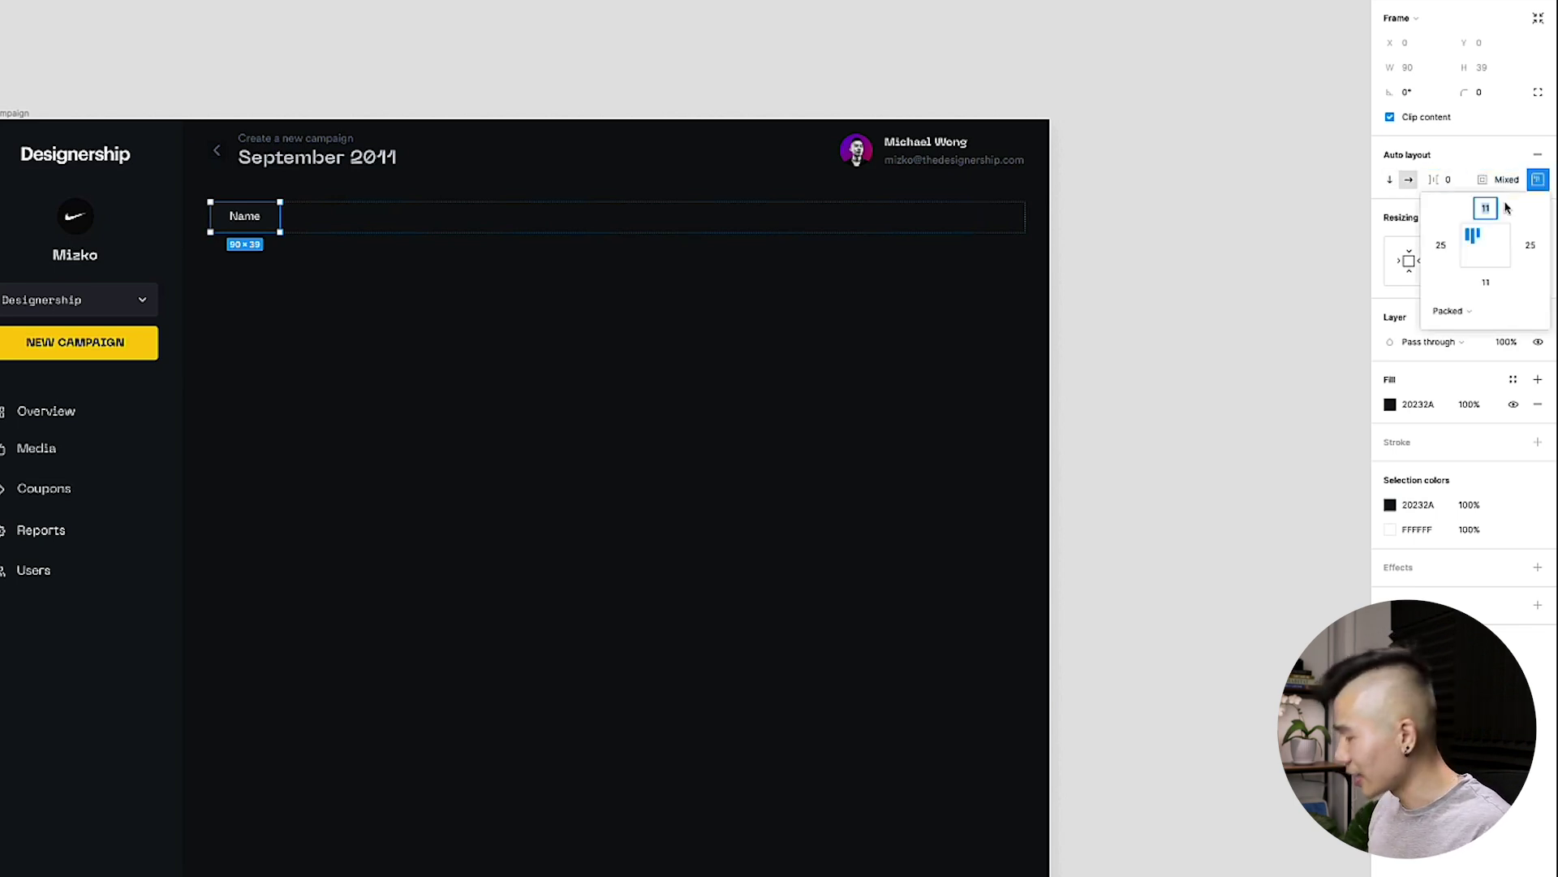
type("16")
key("Tab")
type("24")
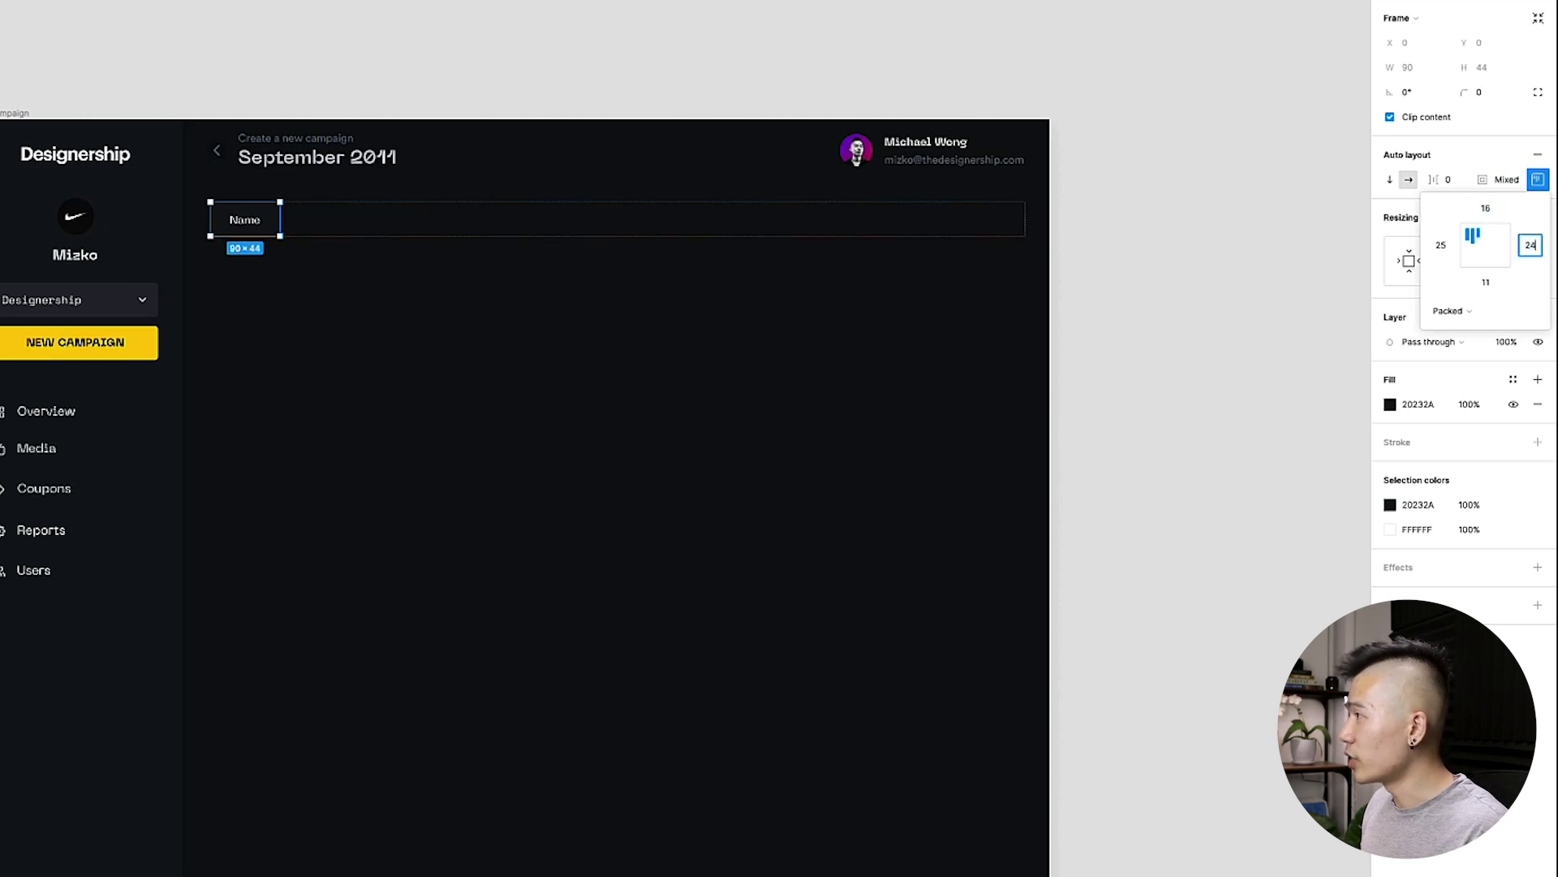
key("Tab")
type("16")
key("Tab")
type("24")
key("Tab")
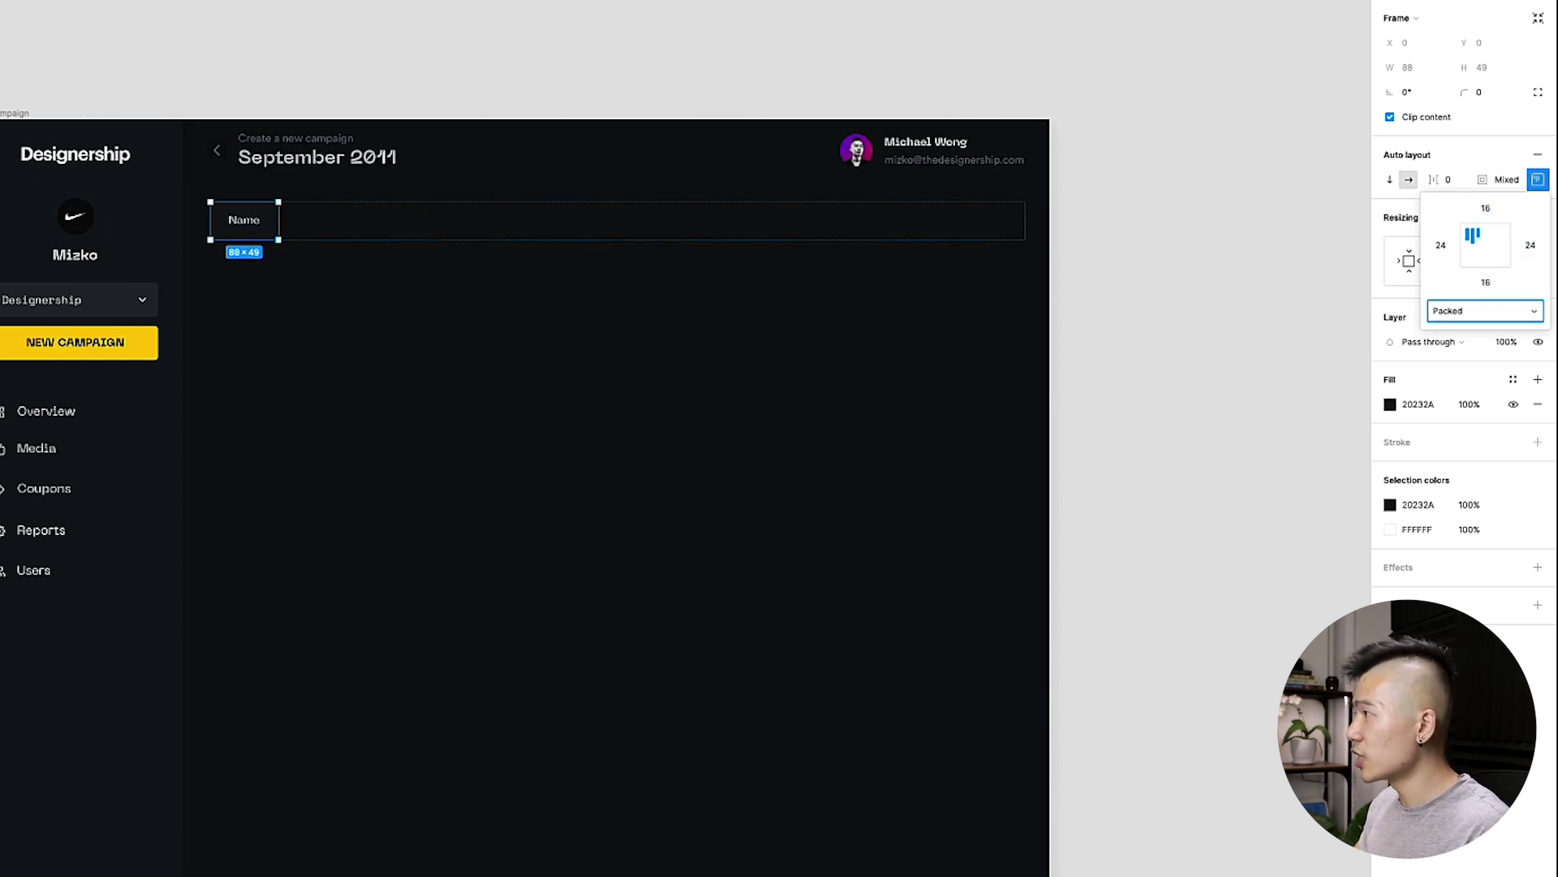
left_click(1484, 145)
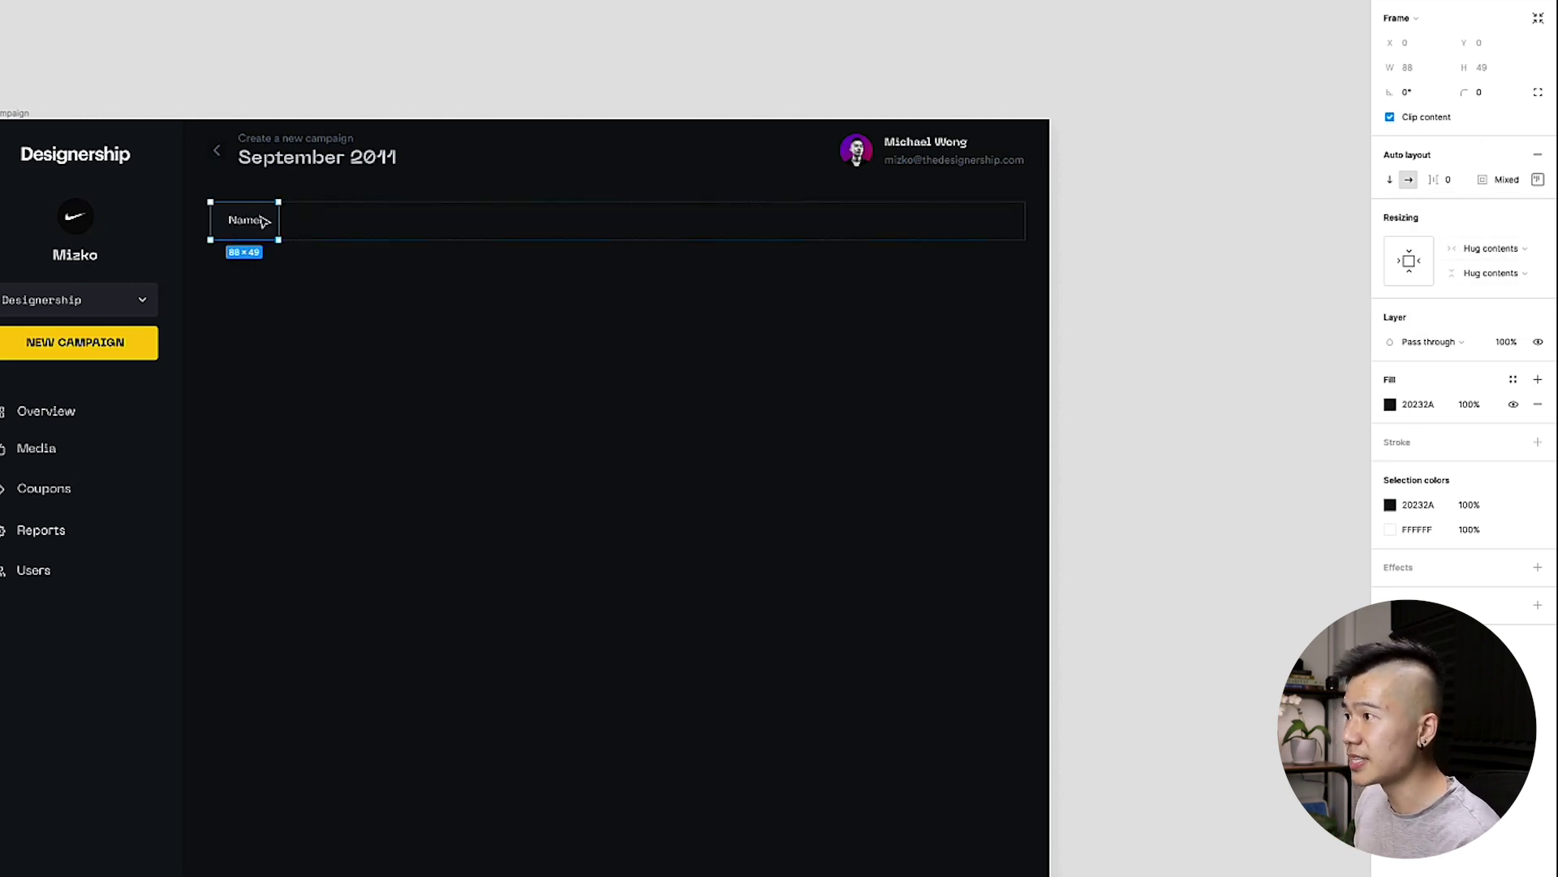
left_click(1481, 251)
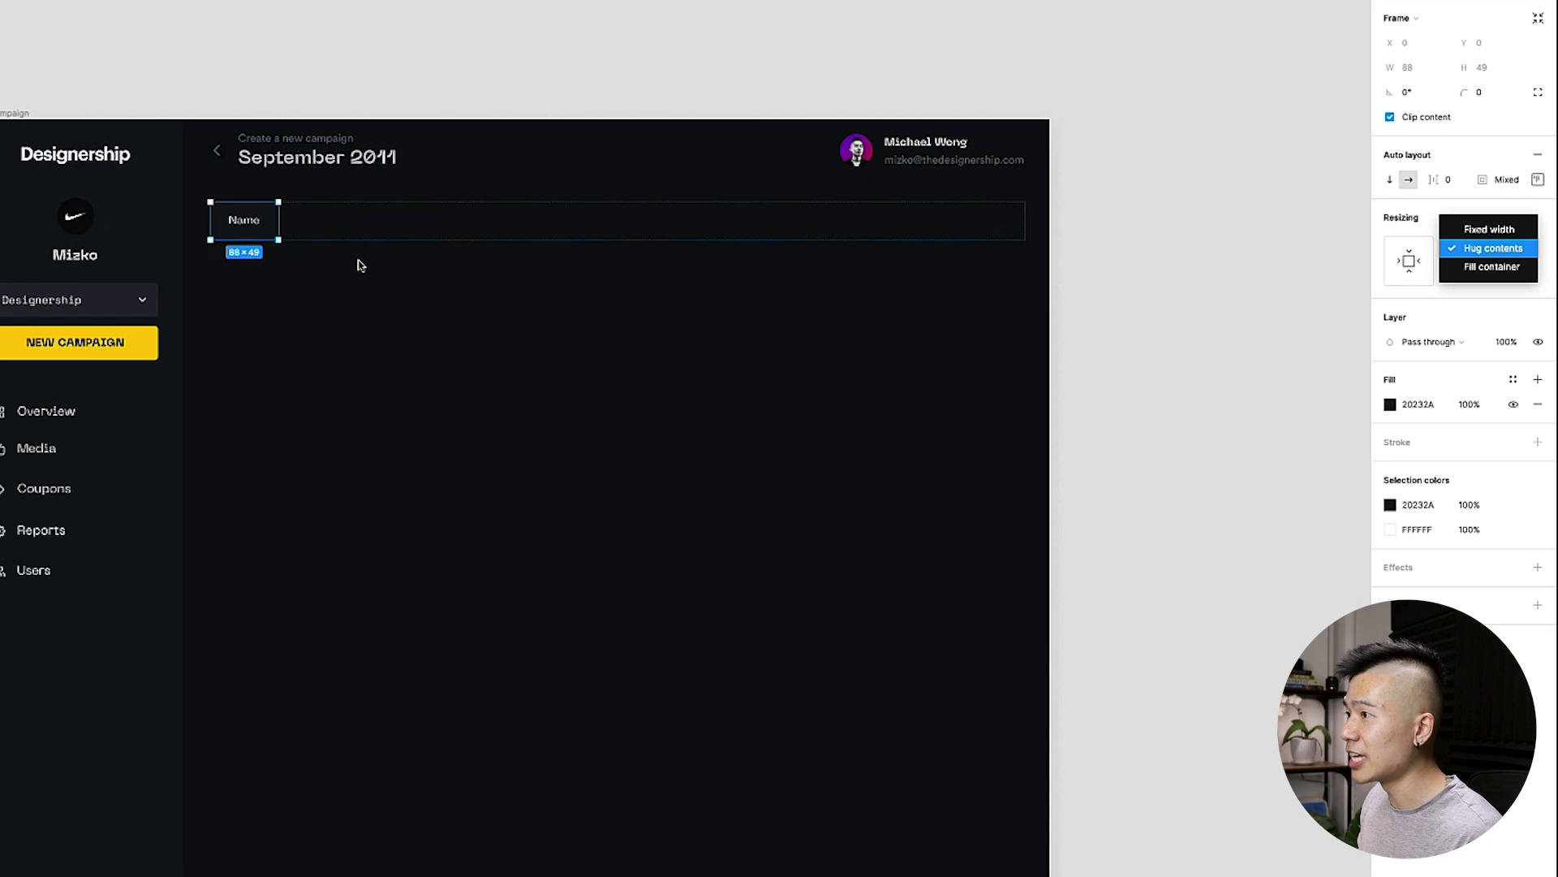
- Set Head to Fill container width, collapse it in Layers, and wrap it with Shift+A
left_click(1476, 272)
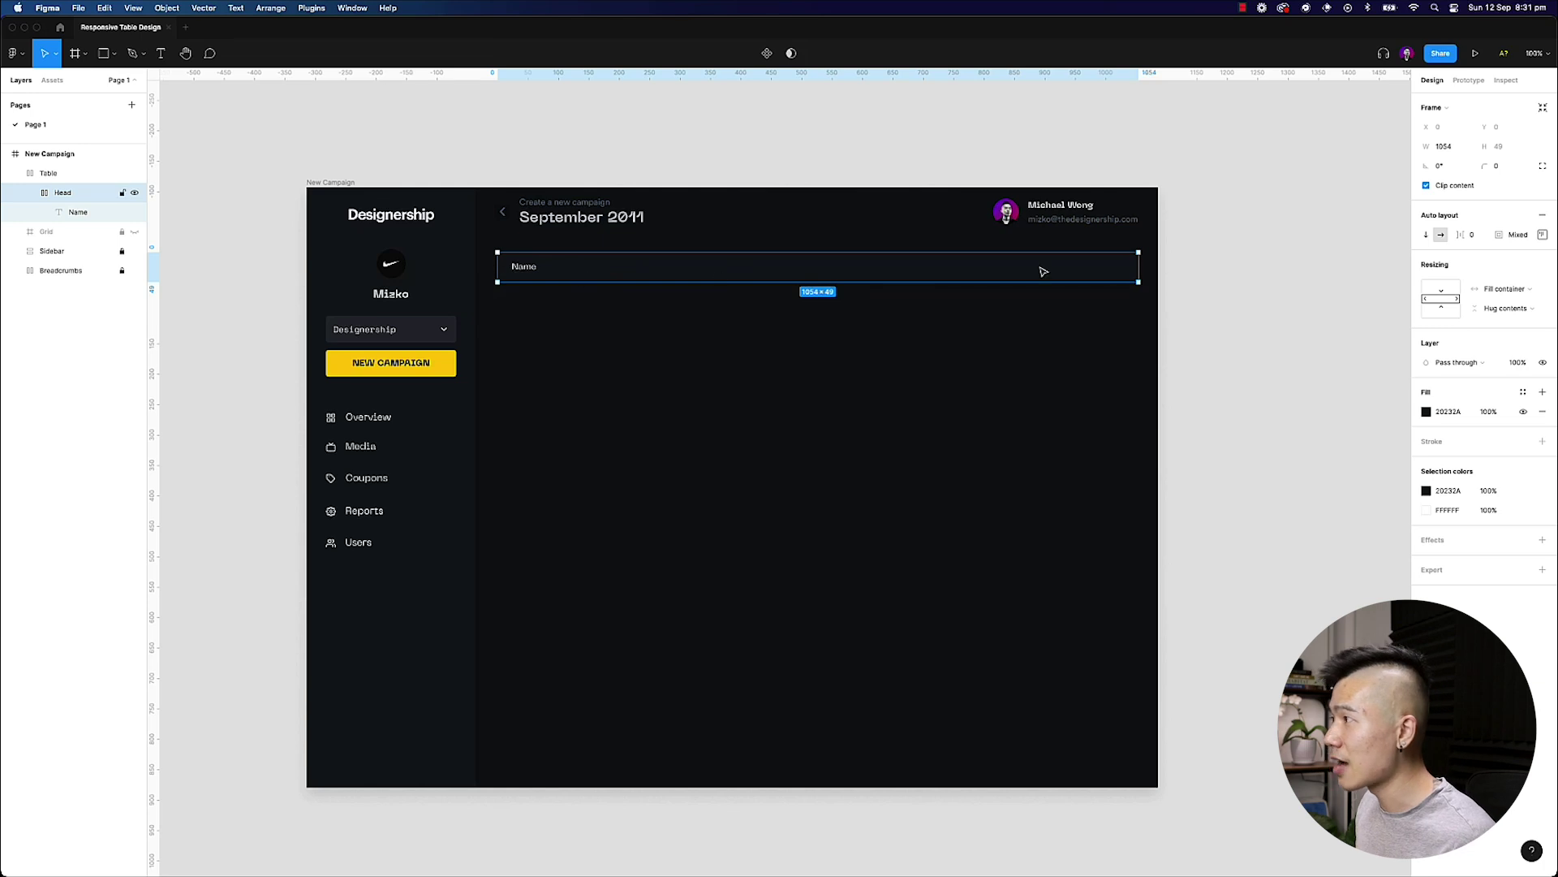
left_click(32, 194)
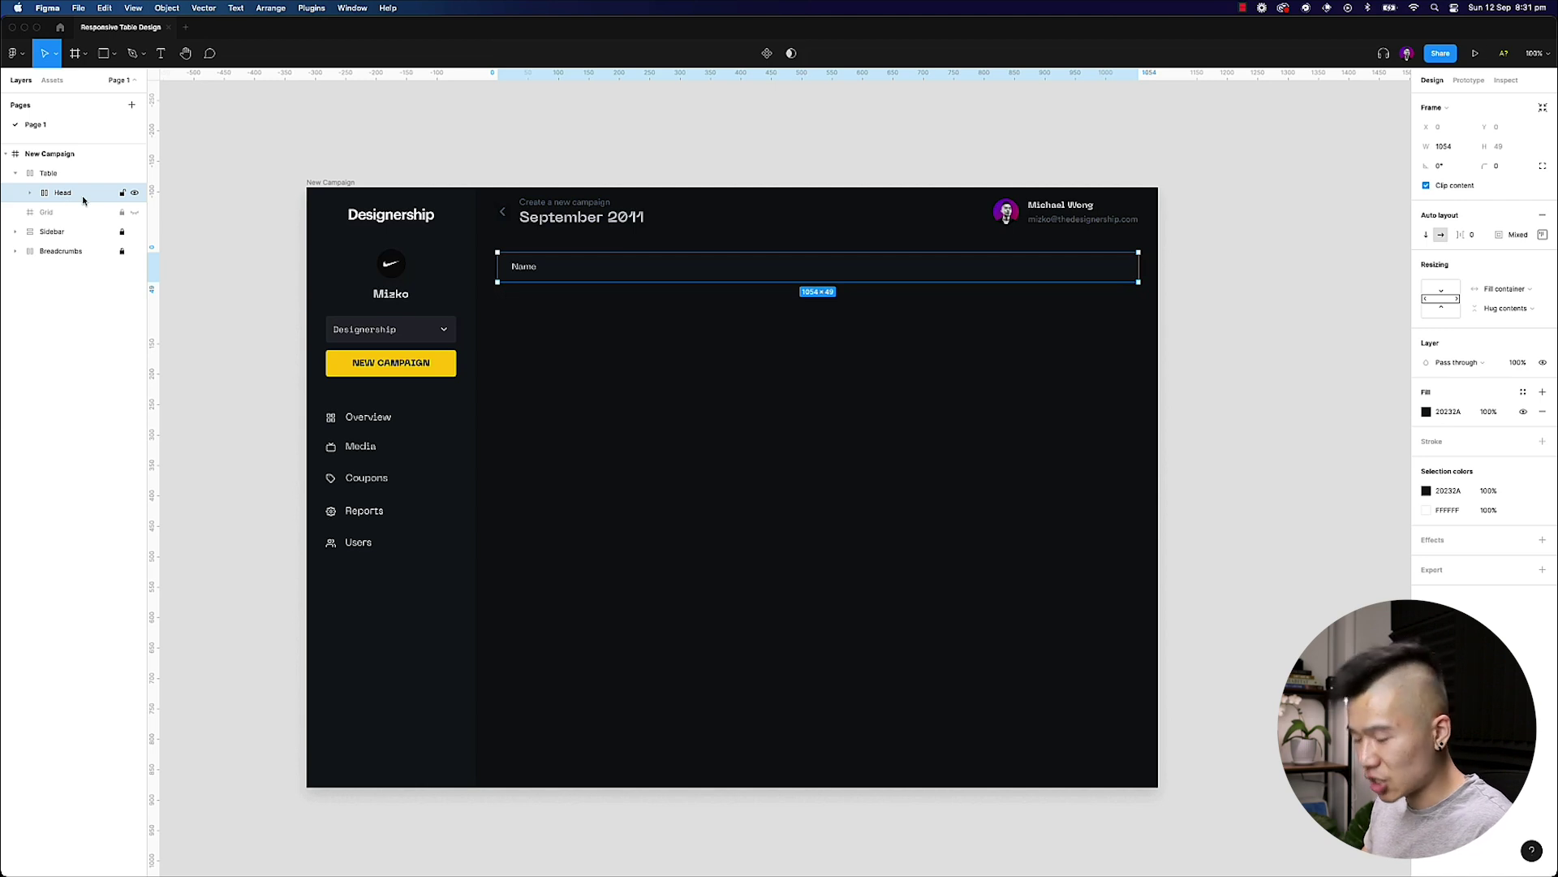
key("shift+a")
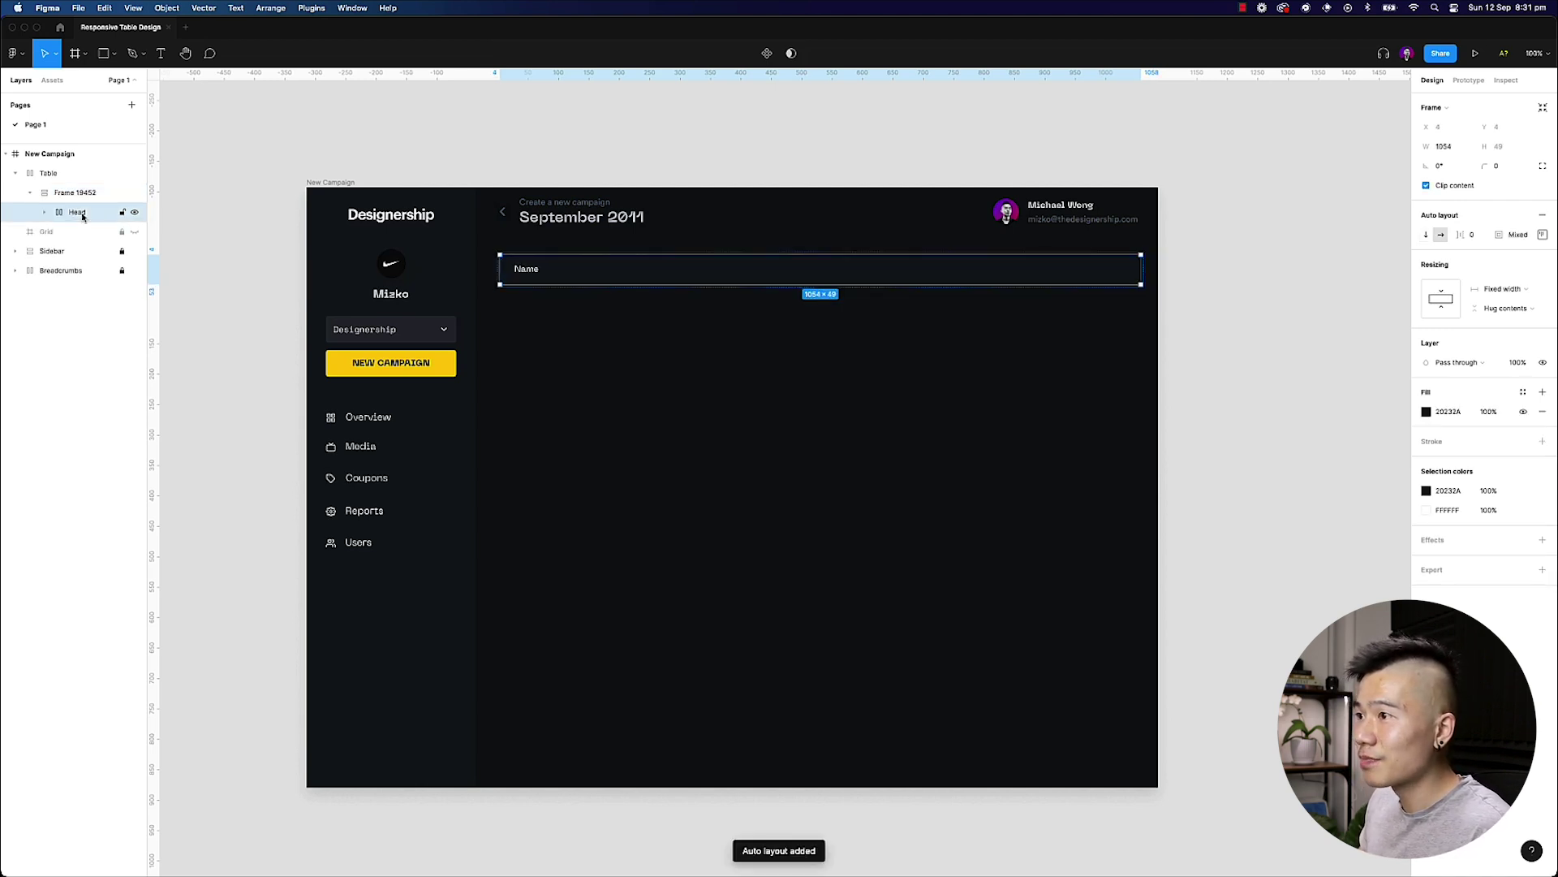
- Rename the wrapping frame 'Column' and set its auto layout padding to 0
double_click(75, 194)
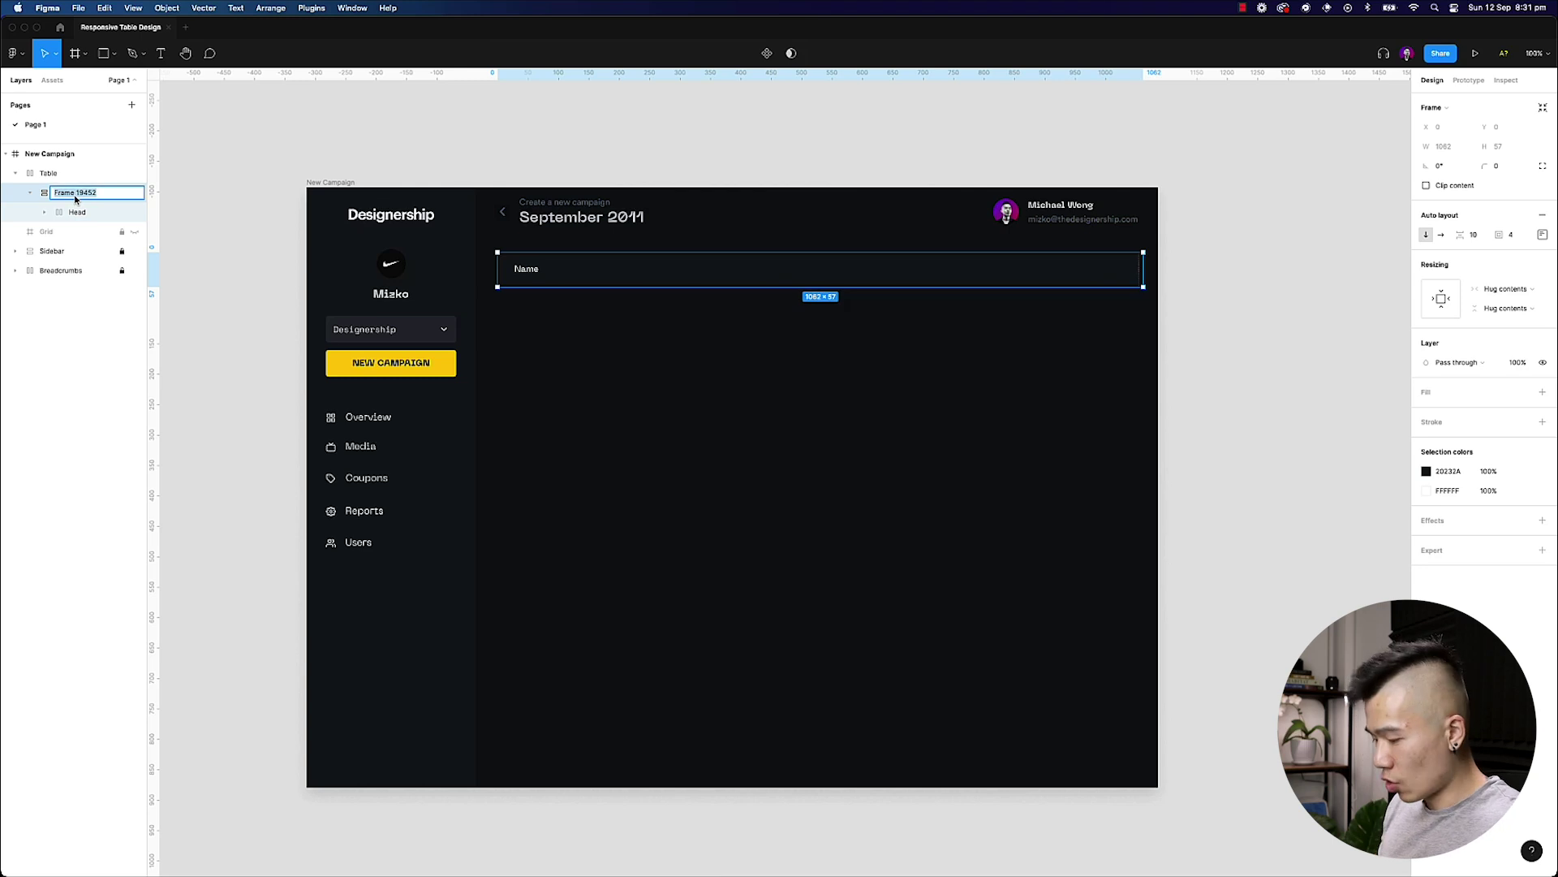
type("Column")
key("Return")
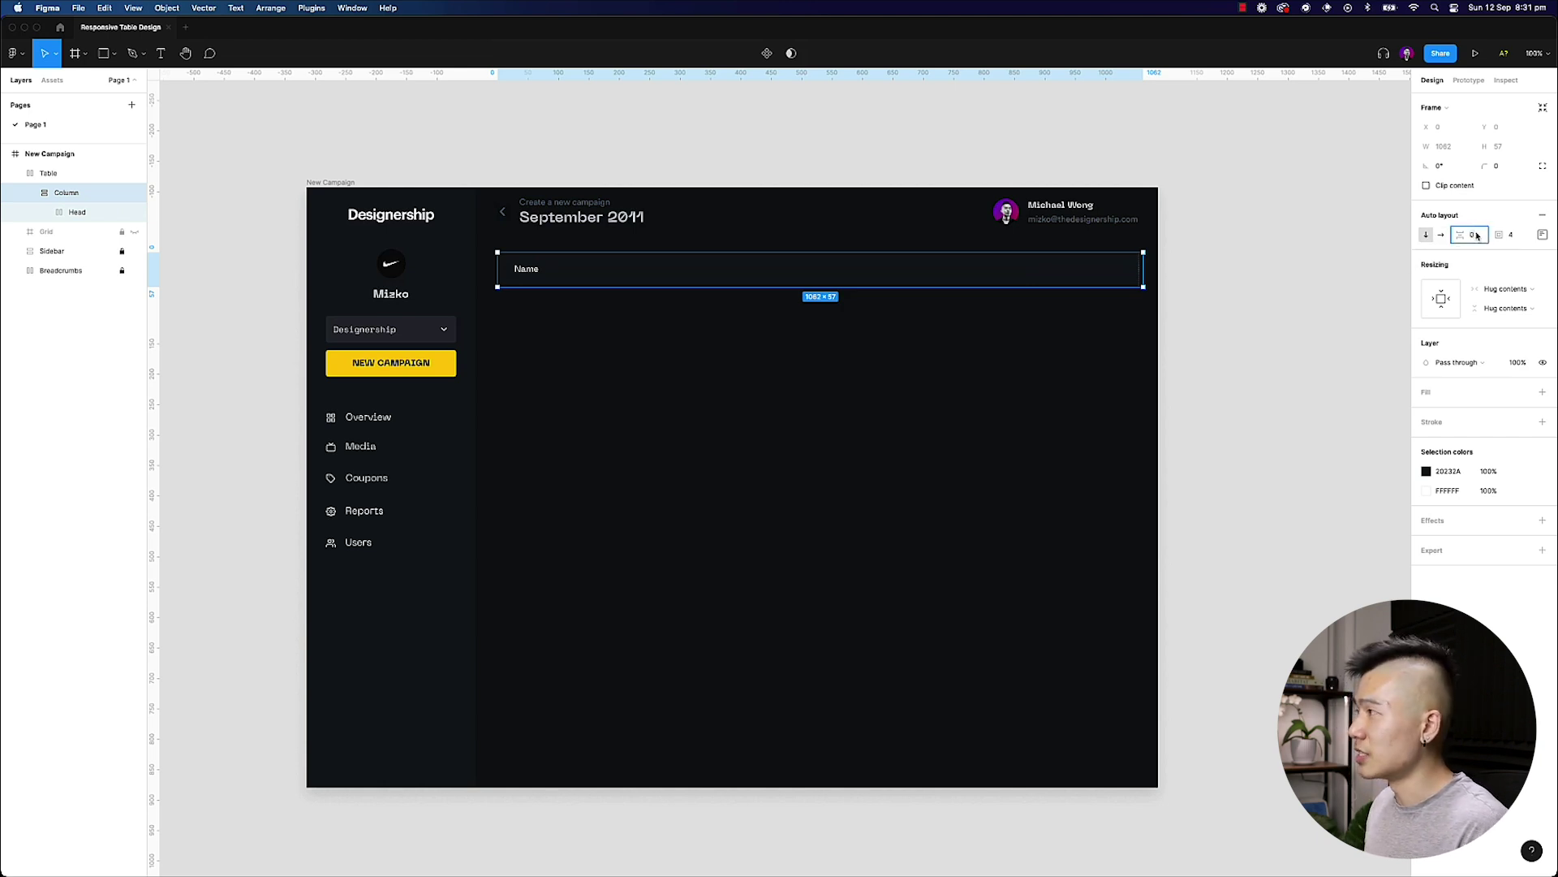
key("Tab")
type("0")
key("Tab")
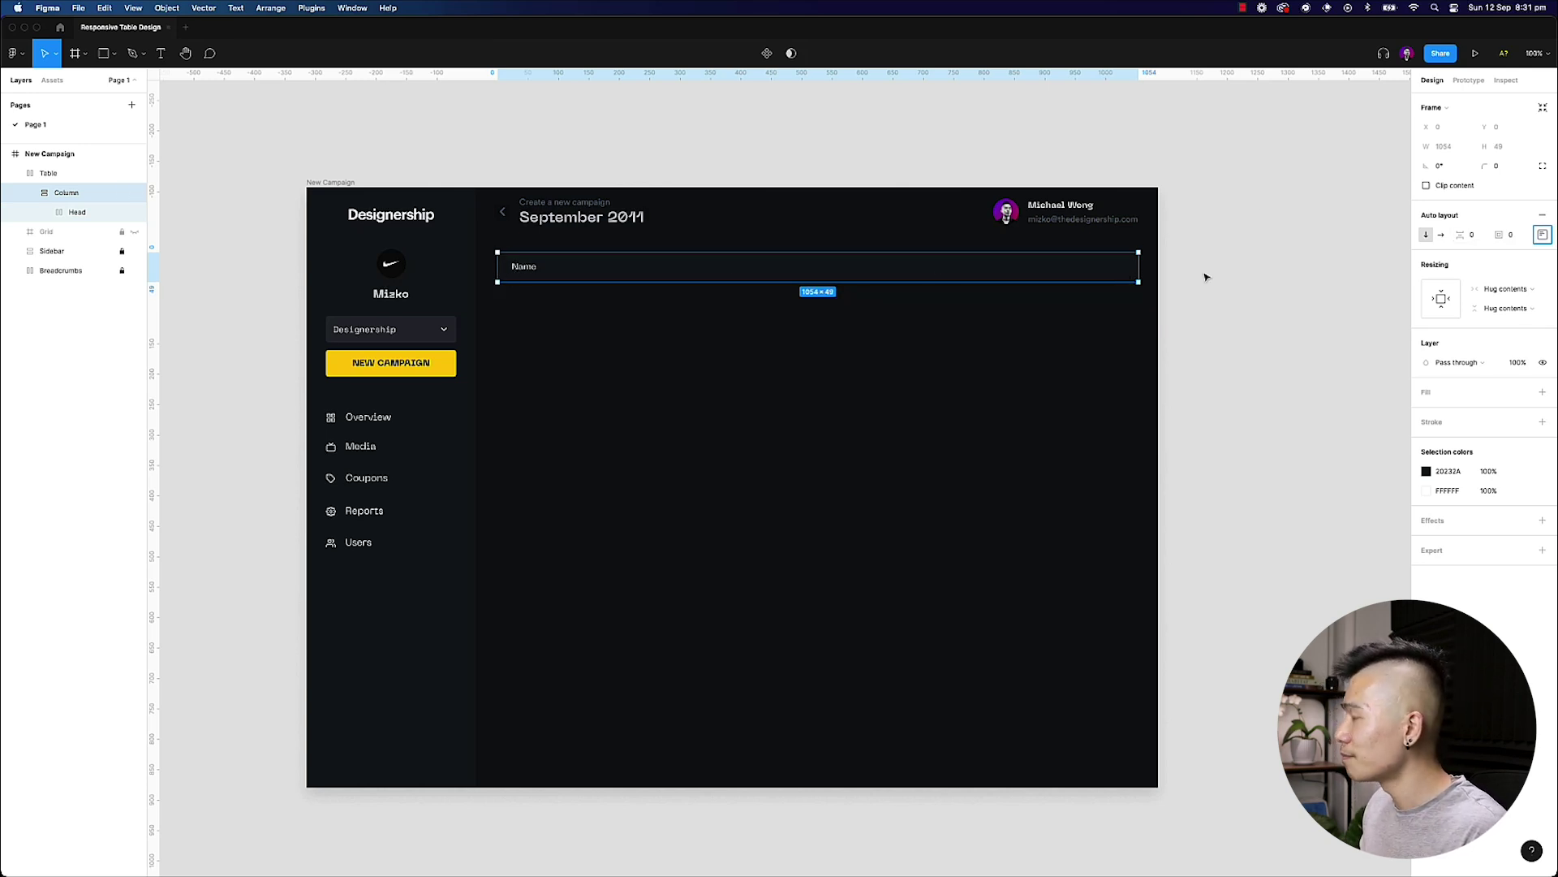
- Set the Column's horizontal resizing to Fill container while its height keeps hugging contents
left_click(1507, 294)
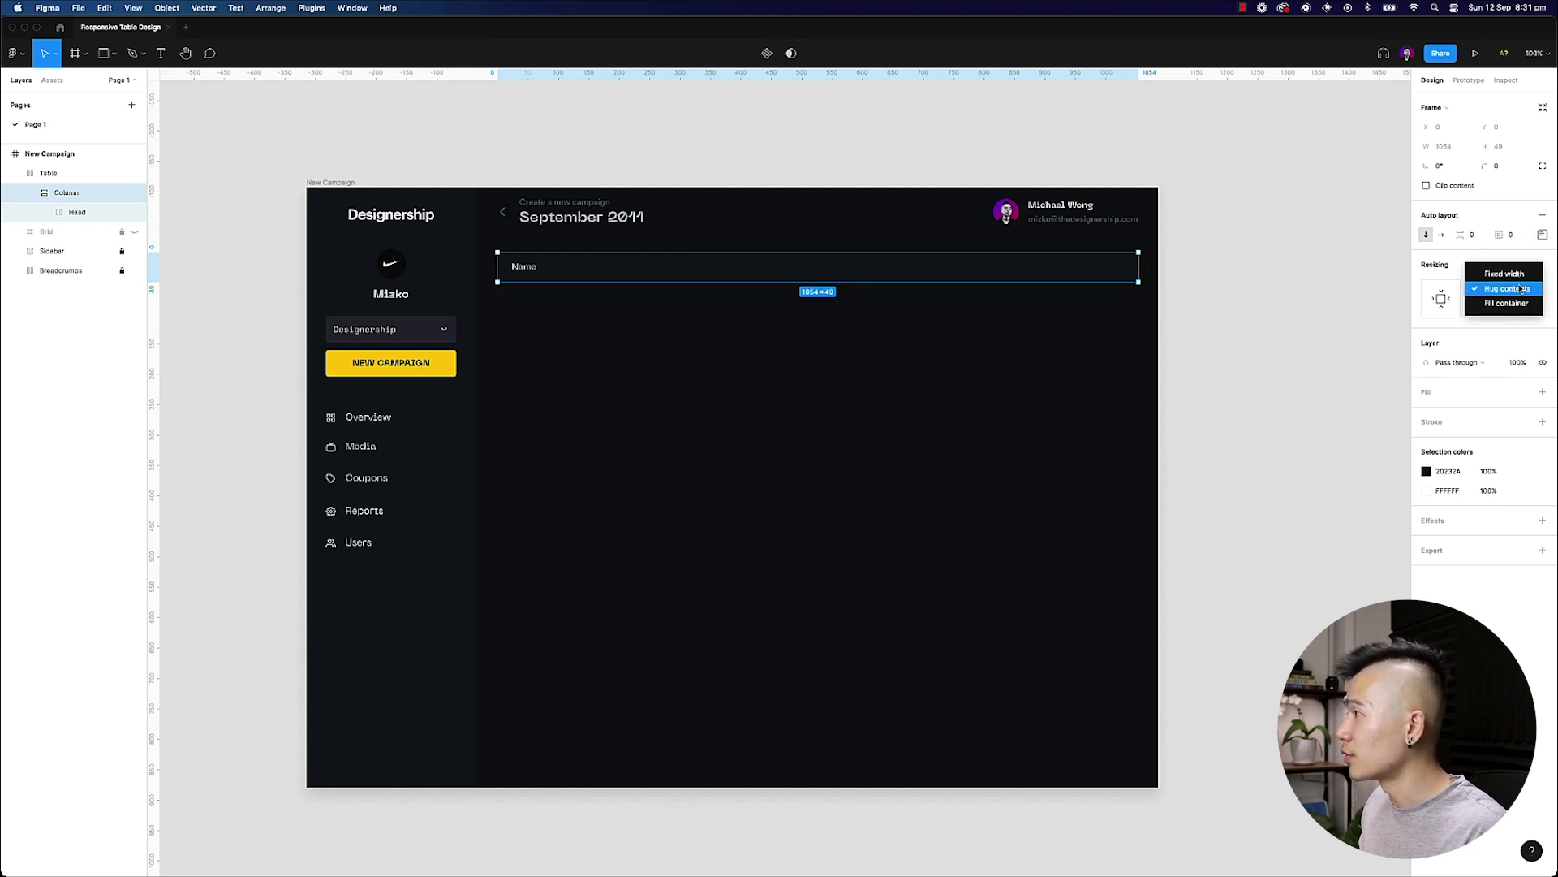
left_click(1521, 304)
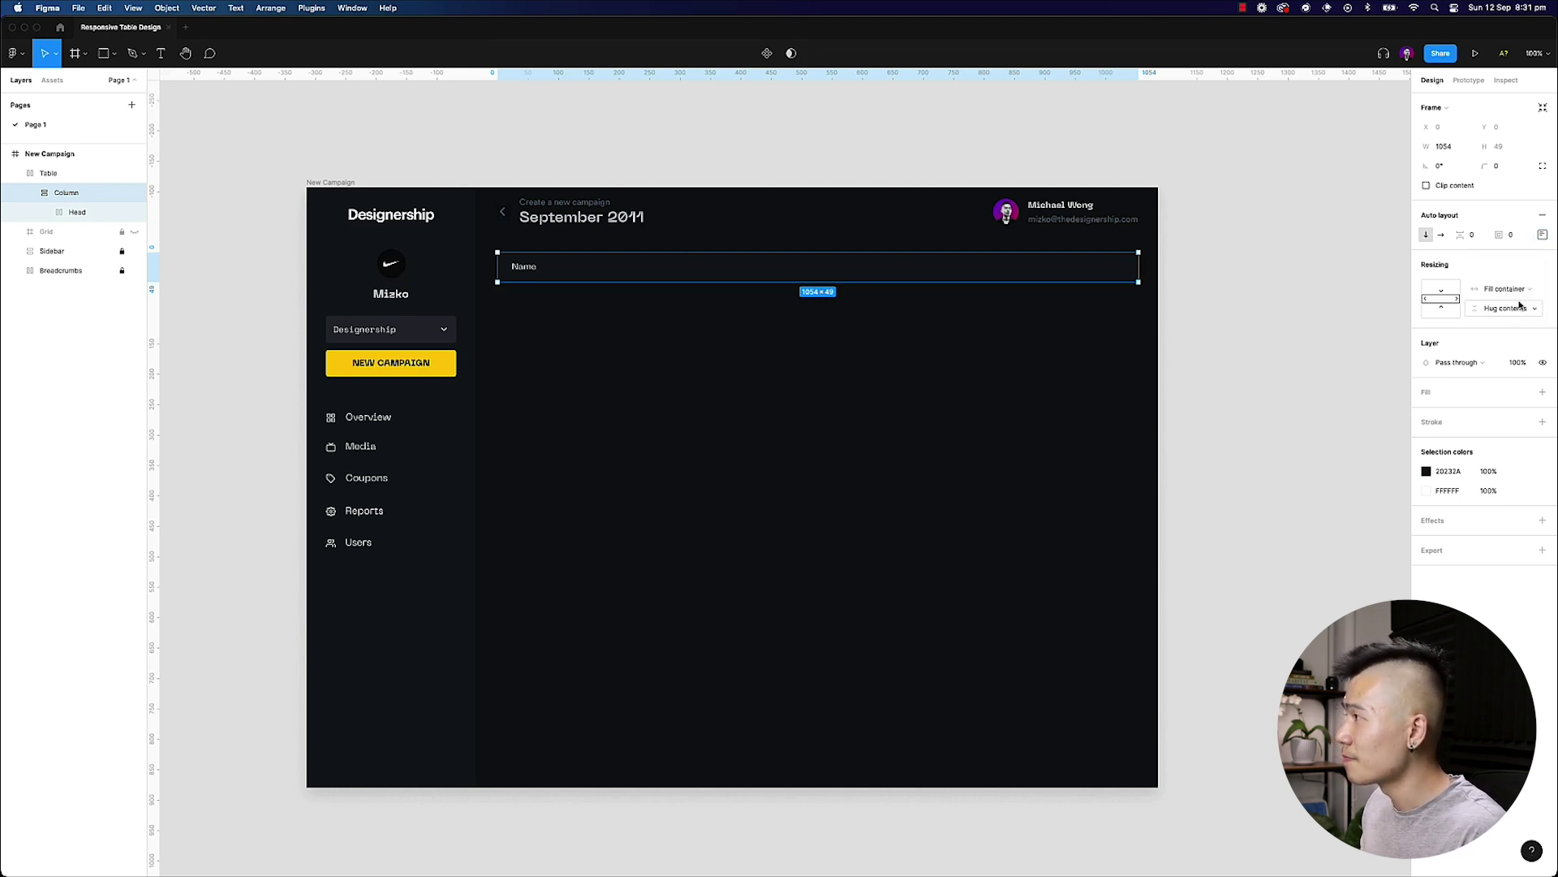
left_click(1507, 311)
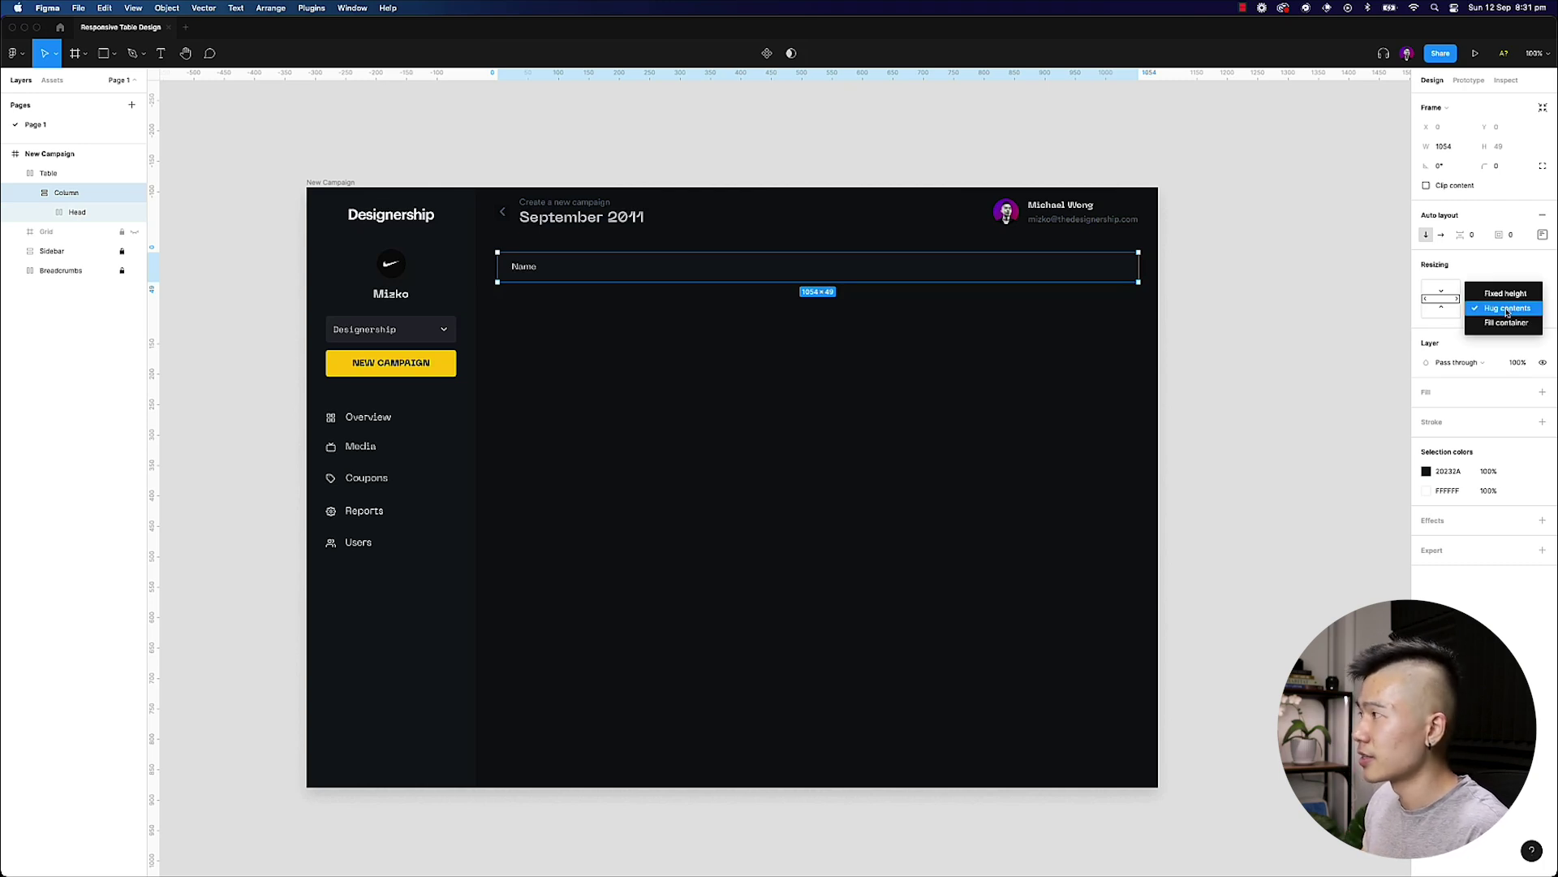
left_click(1507, 312)
left_click(129, 213)
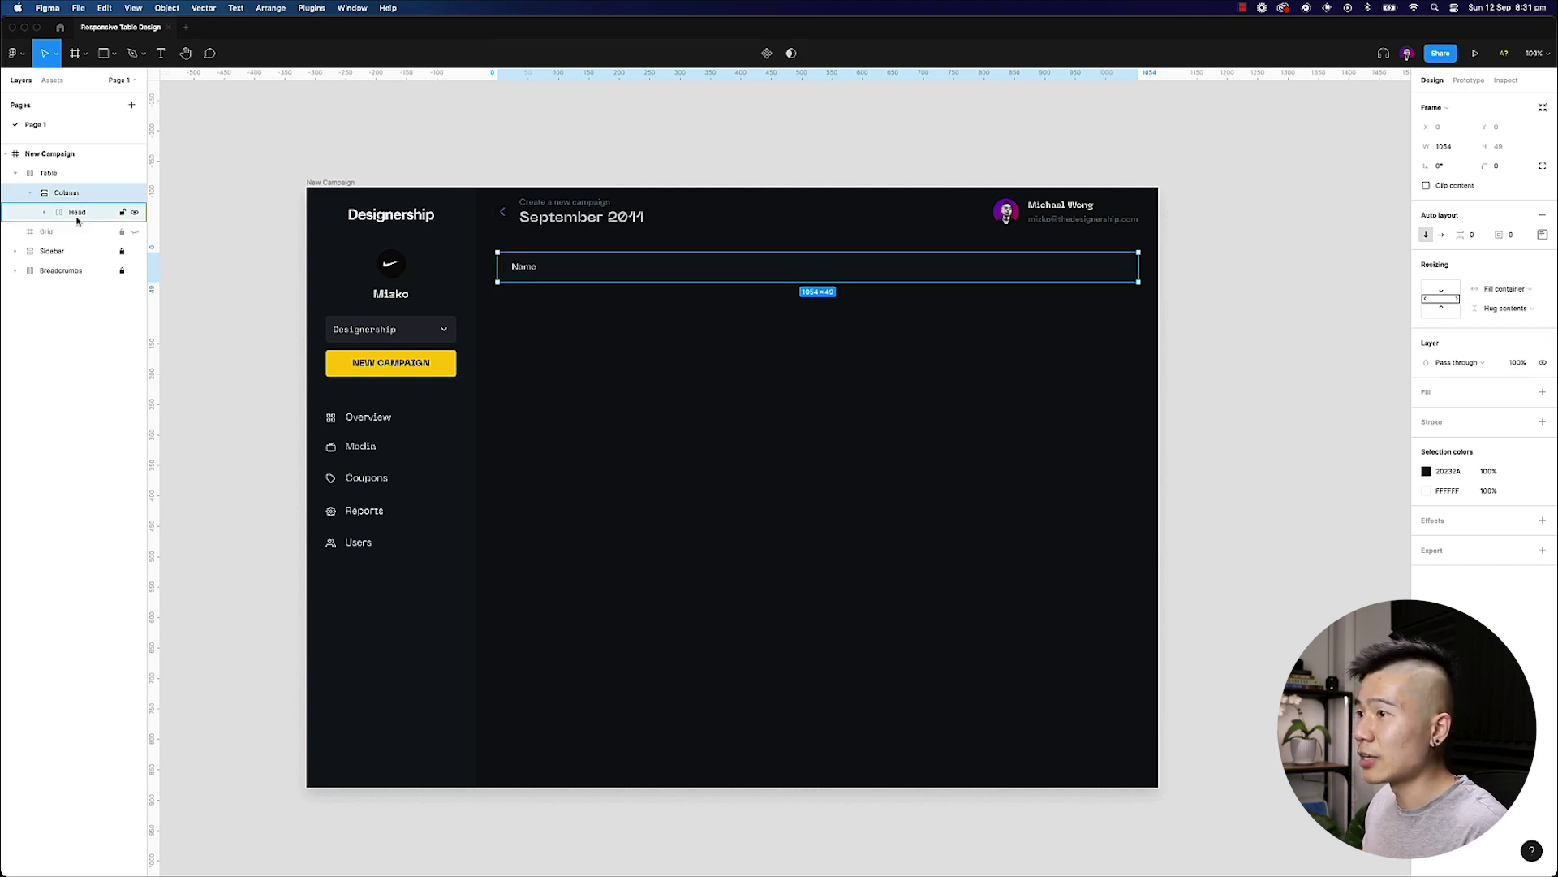
- Duplicate the Head row, rename the copy 'Row' and change its text to a sample name
key("ctrl+d")
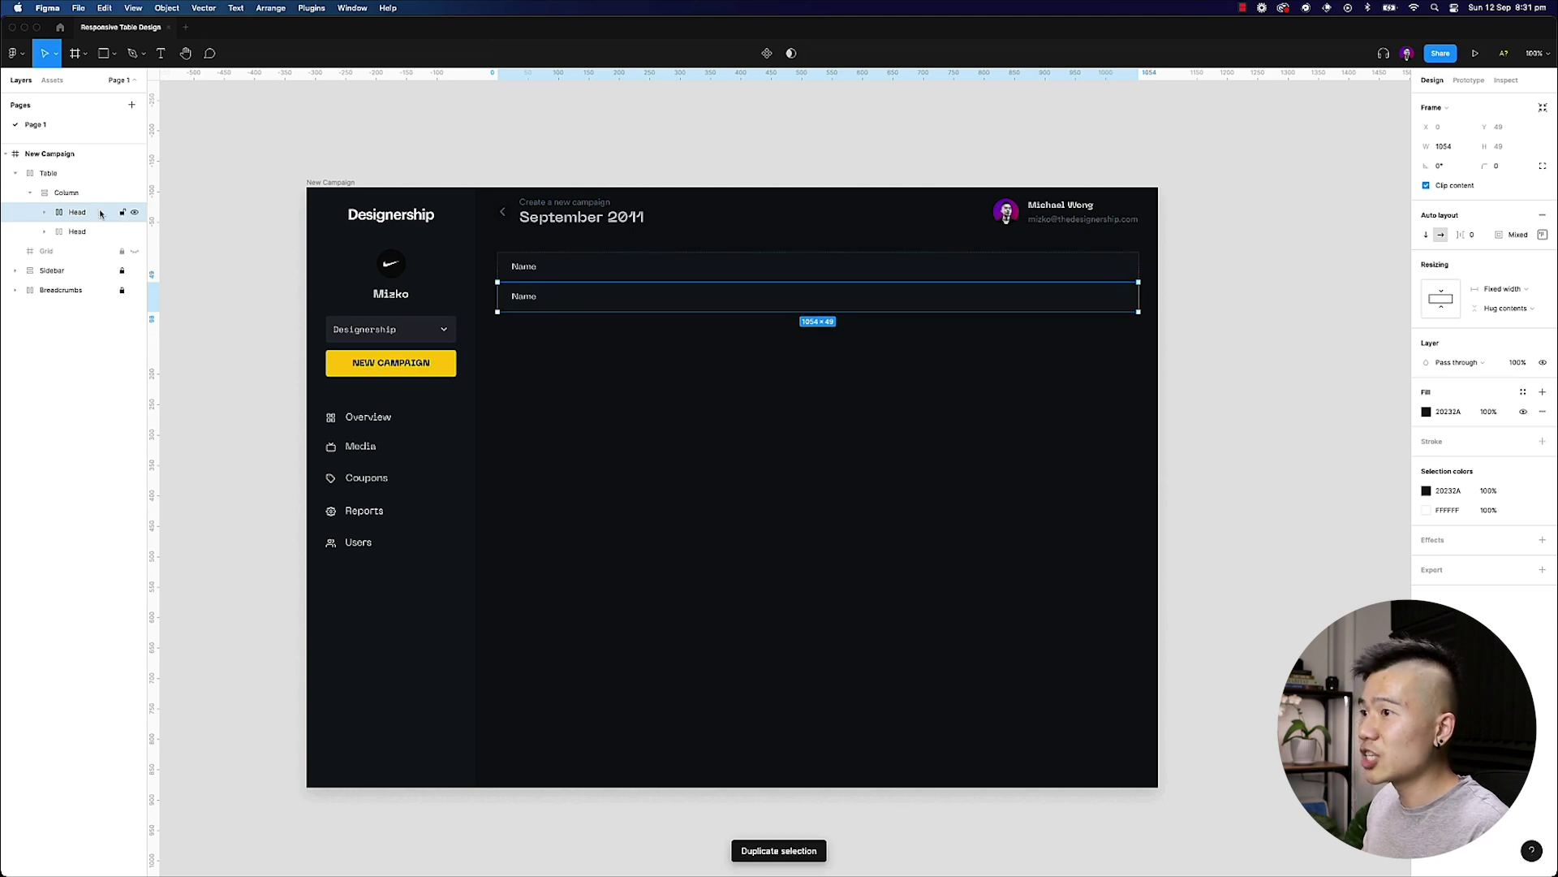
key("Escape")
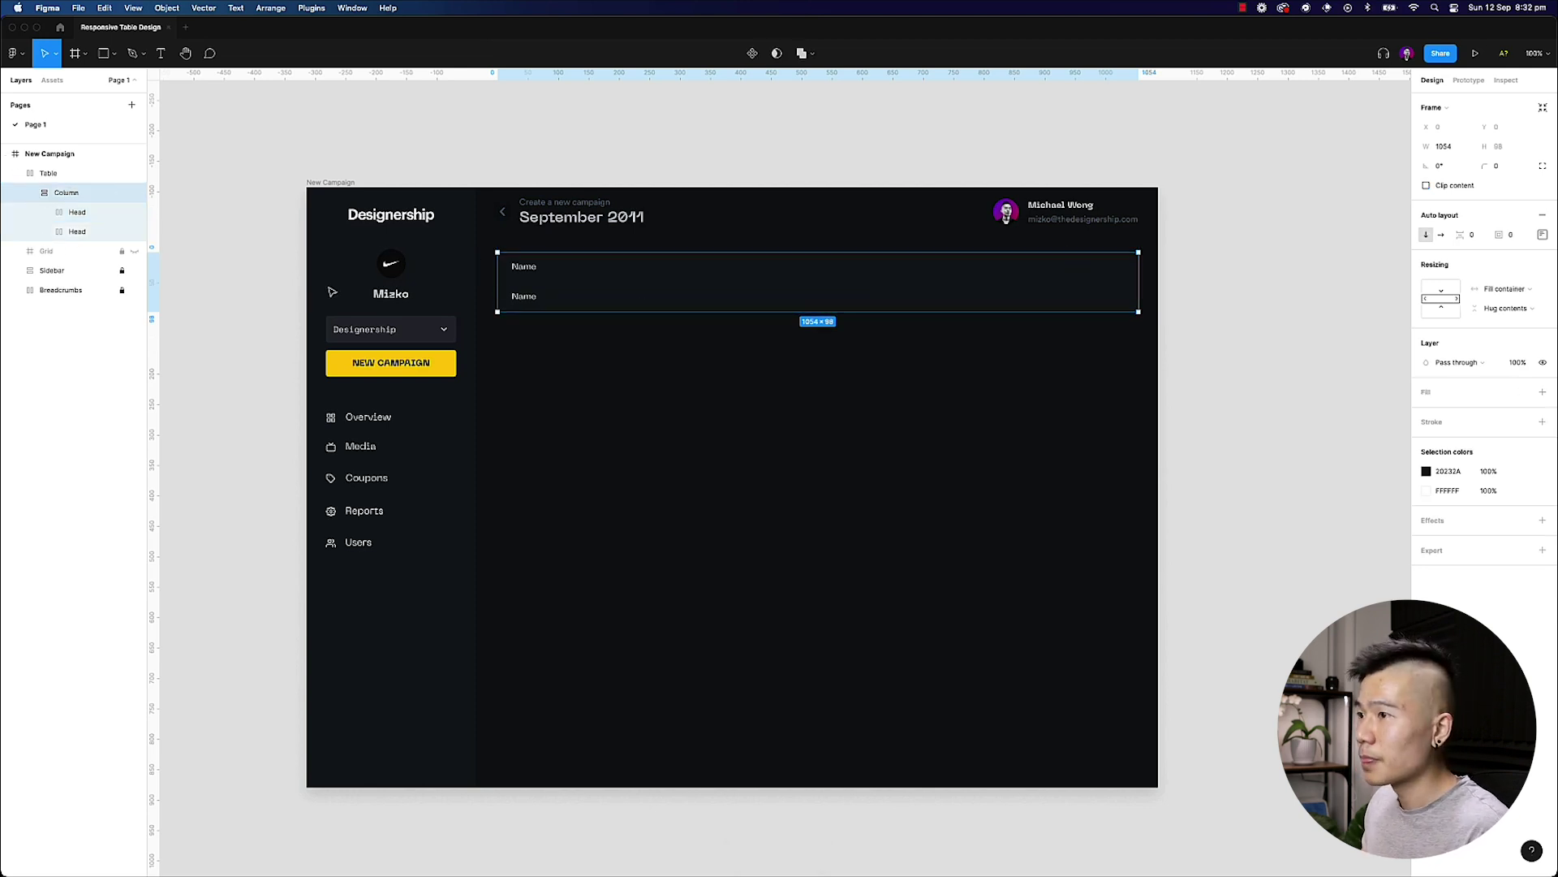
left_click(613, 305)
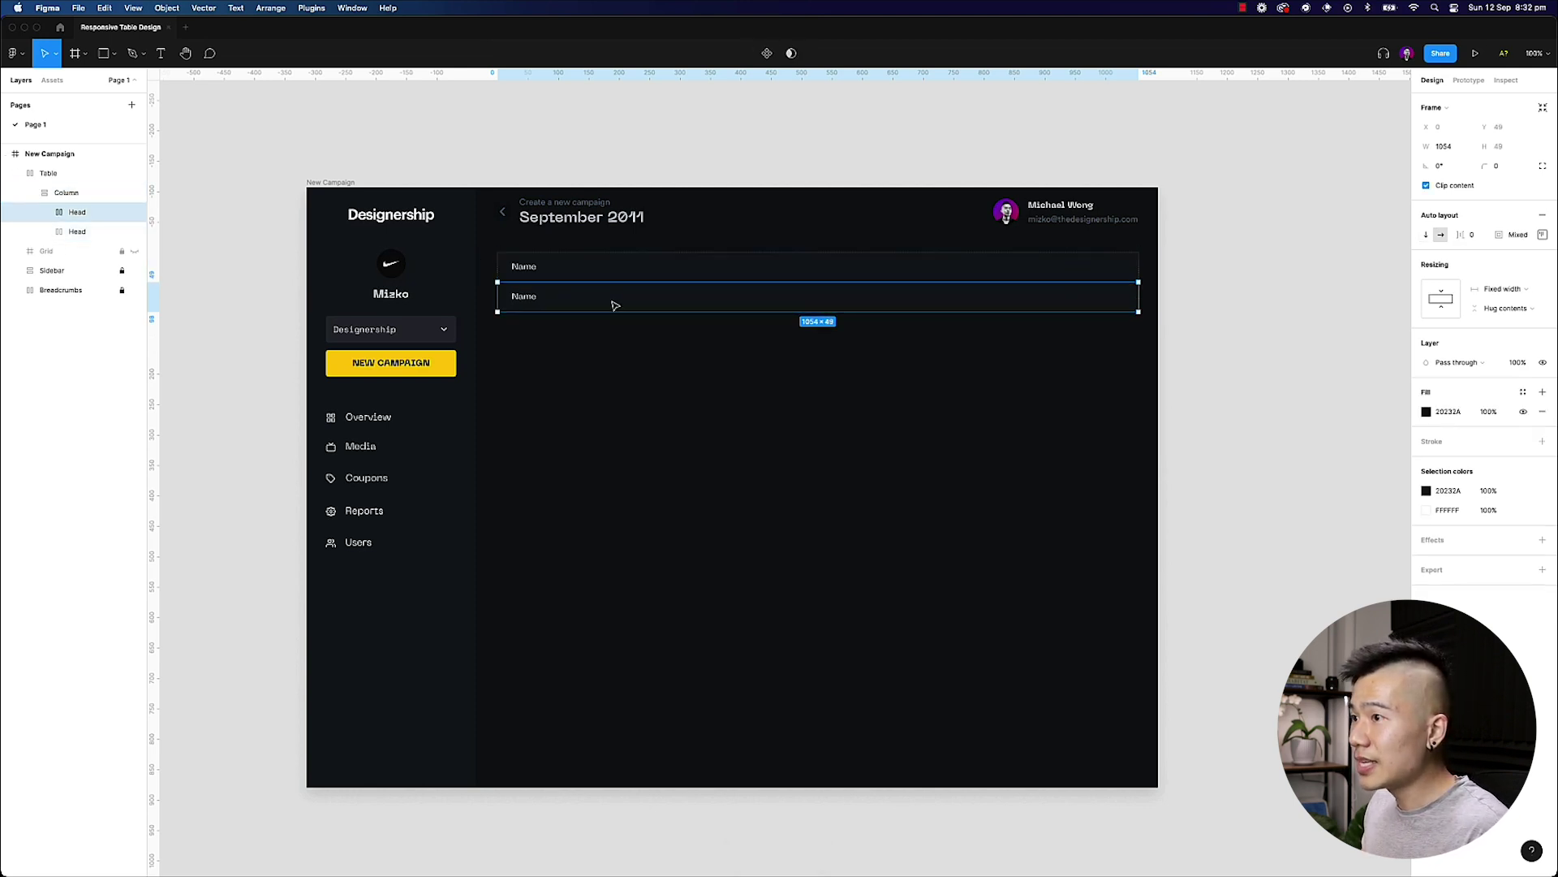
double_click(77, 212)
type("Row")
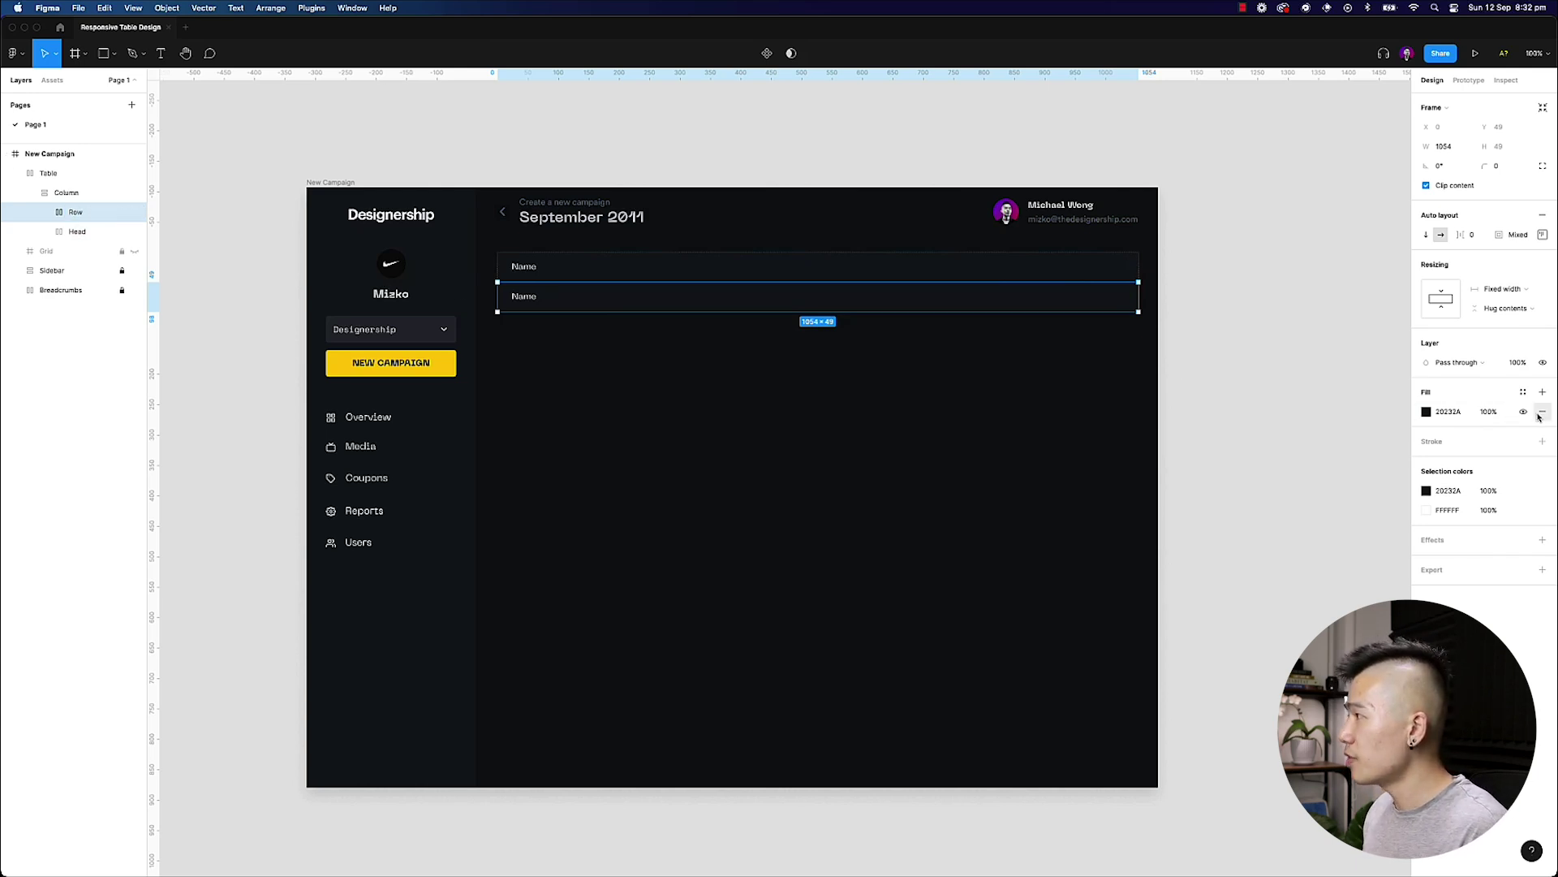
double_click(525, 296)
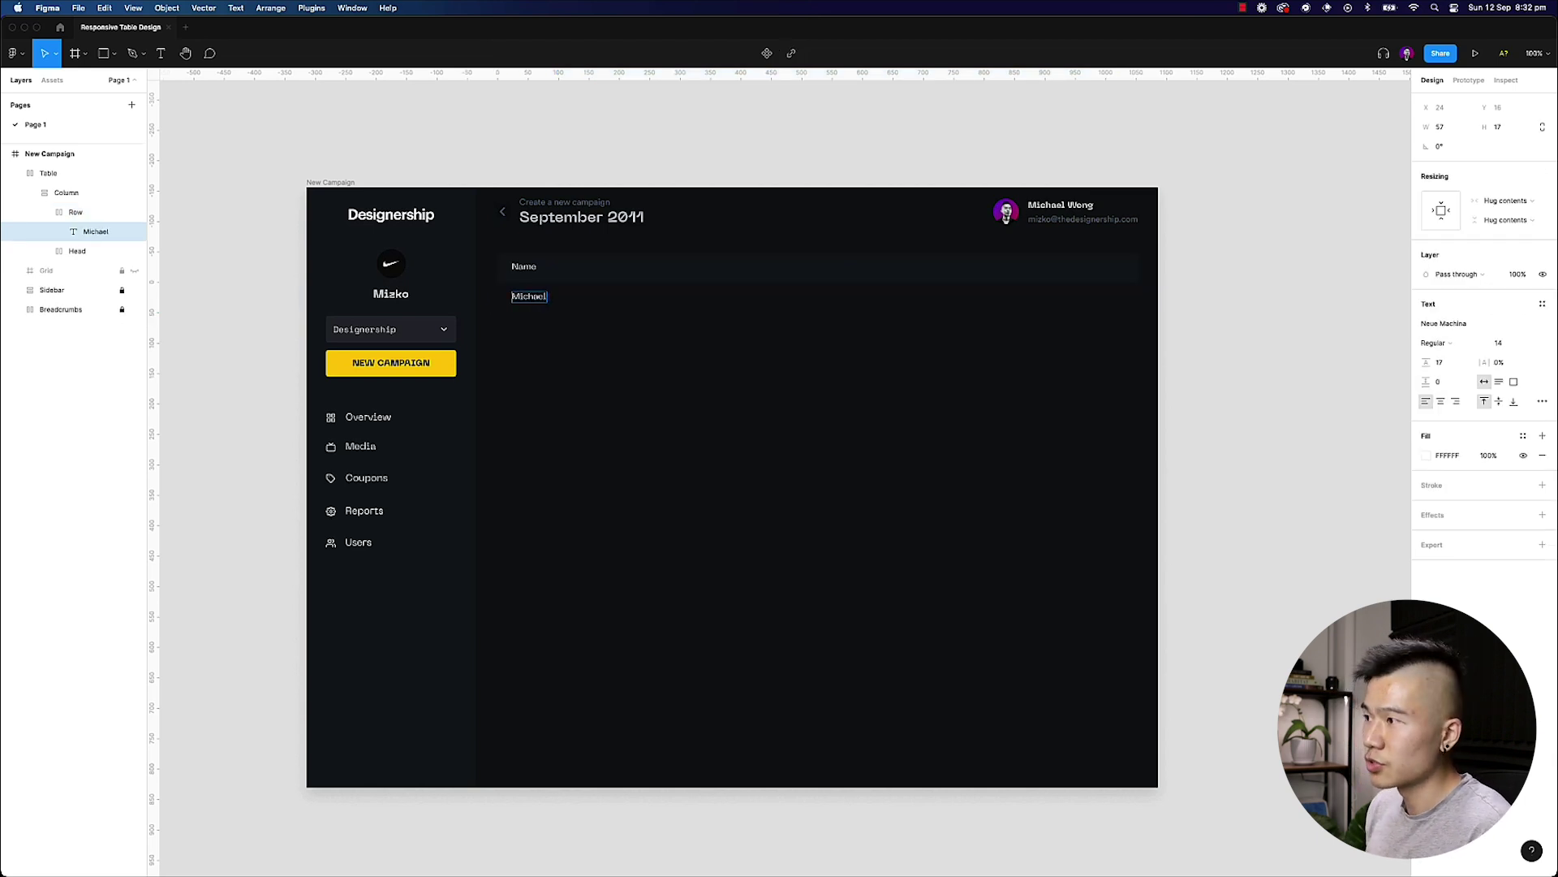
left_click(584, 172)
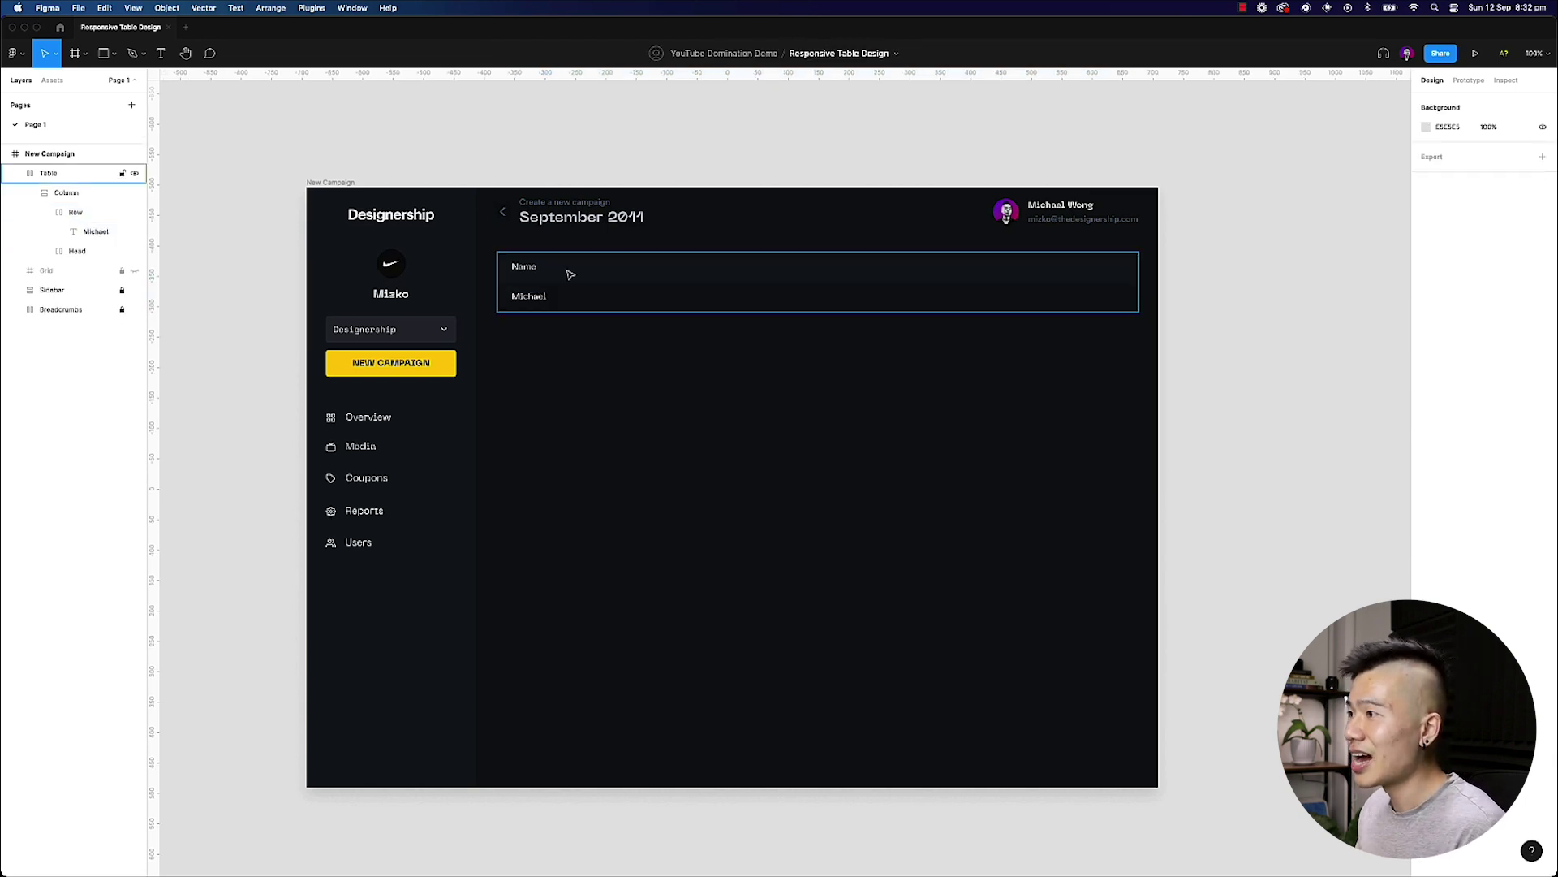
- Duplicate the Row repeatedly until the Column holds six rows
double_click(557, 297)
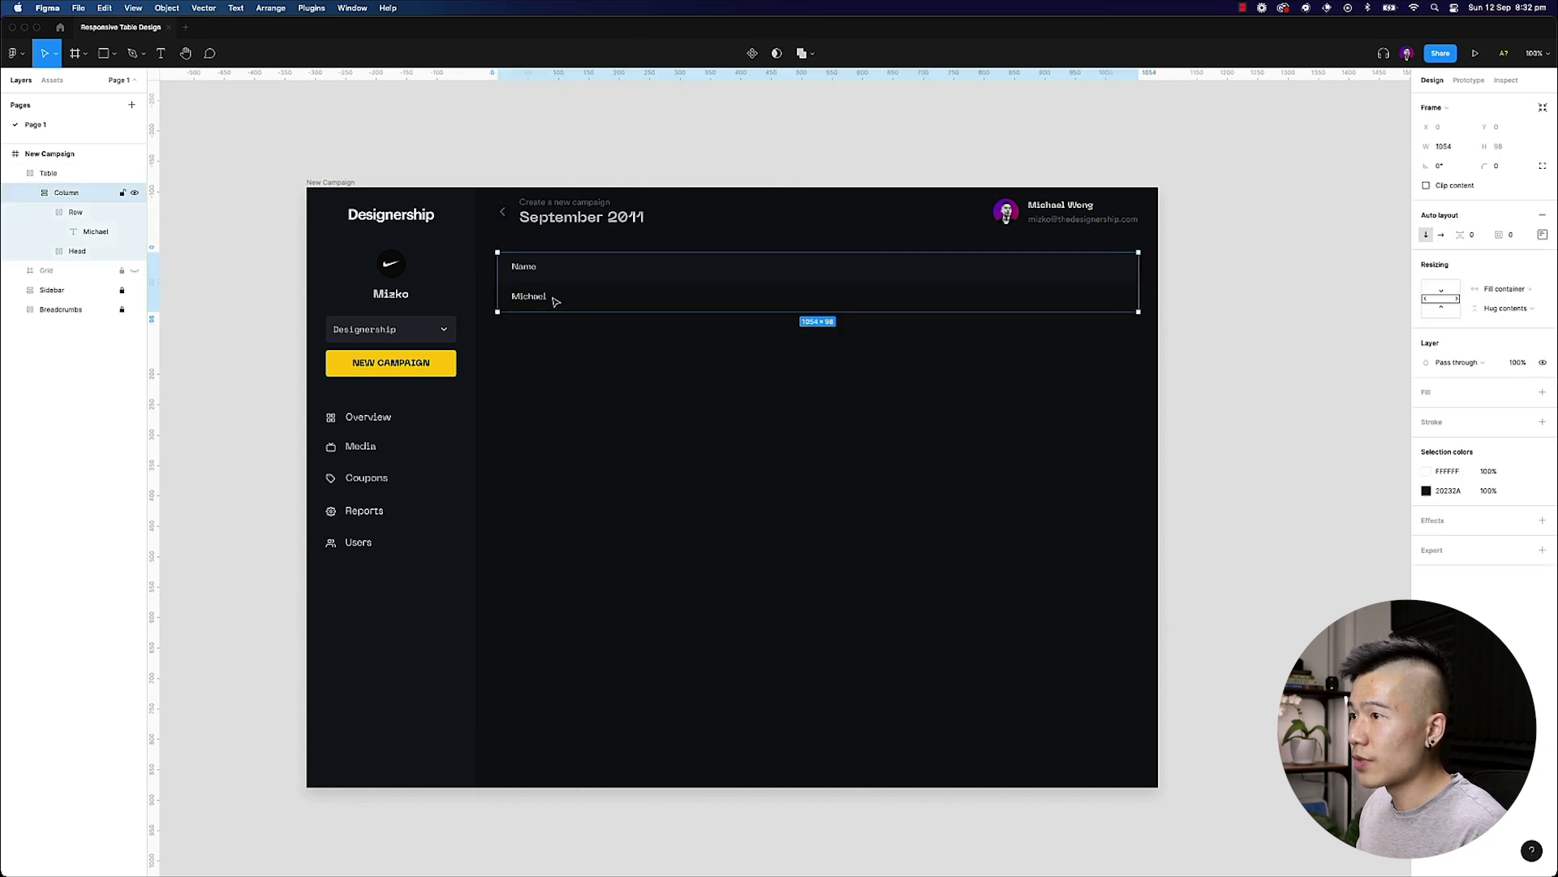
left_click(45, 213)
left_click(70, 212)
key("super+d")
key("super+d")
key("super+d")
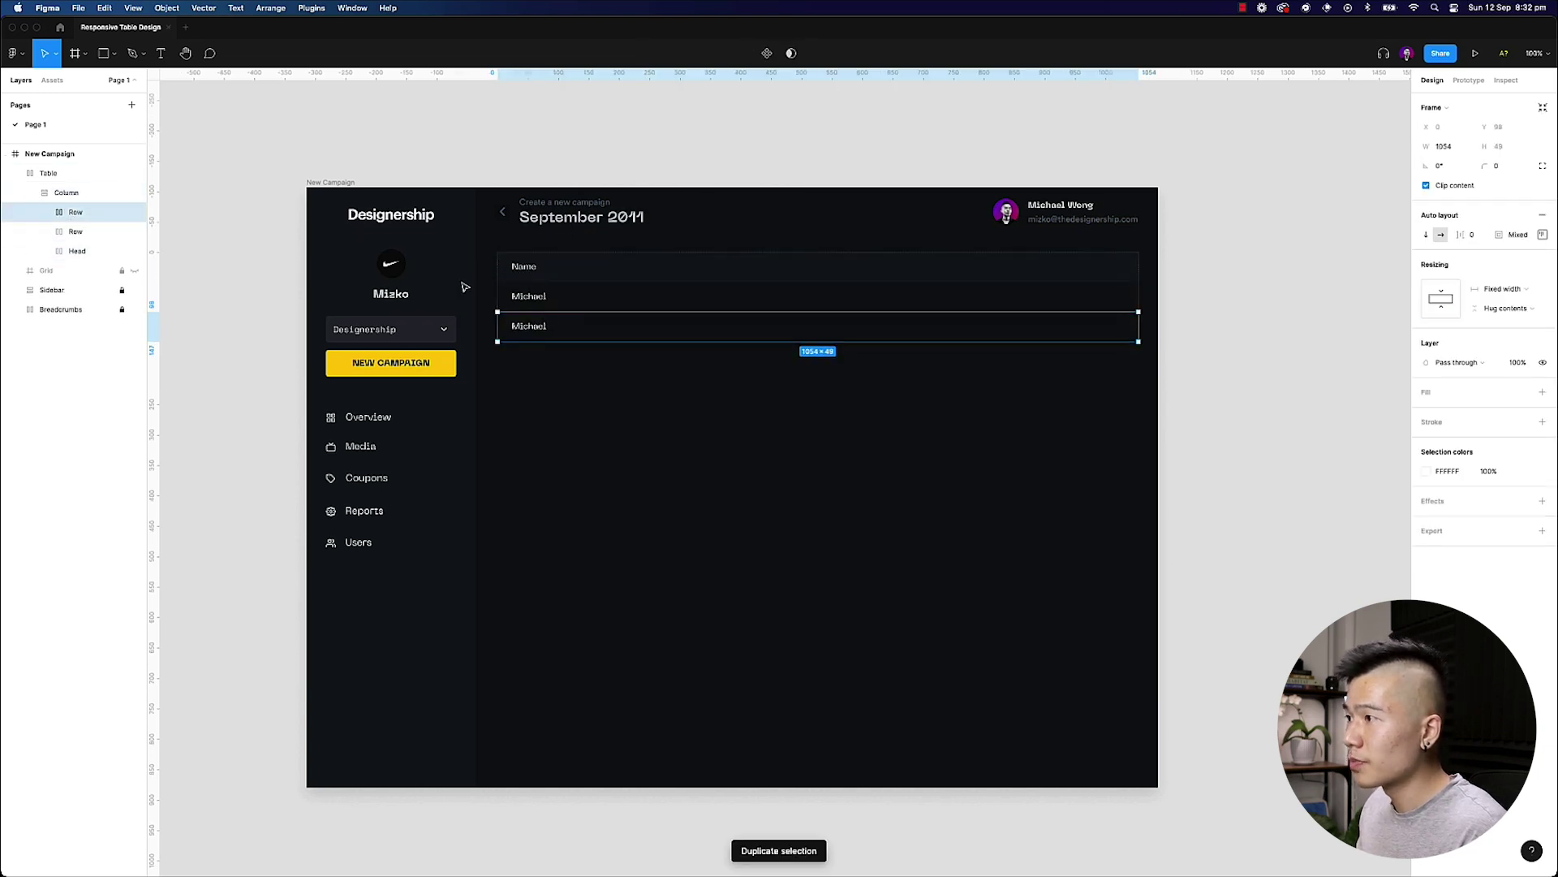
key("super+d")
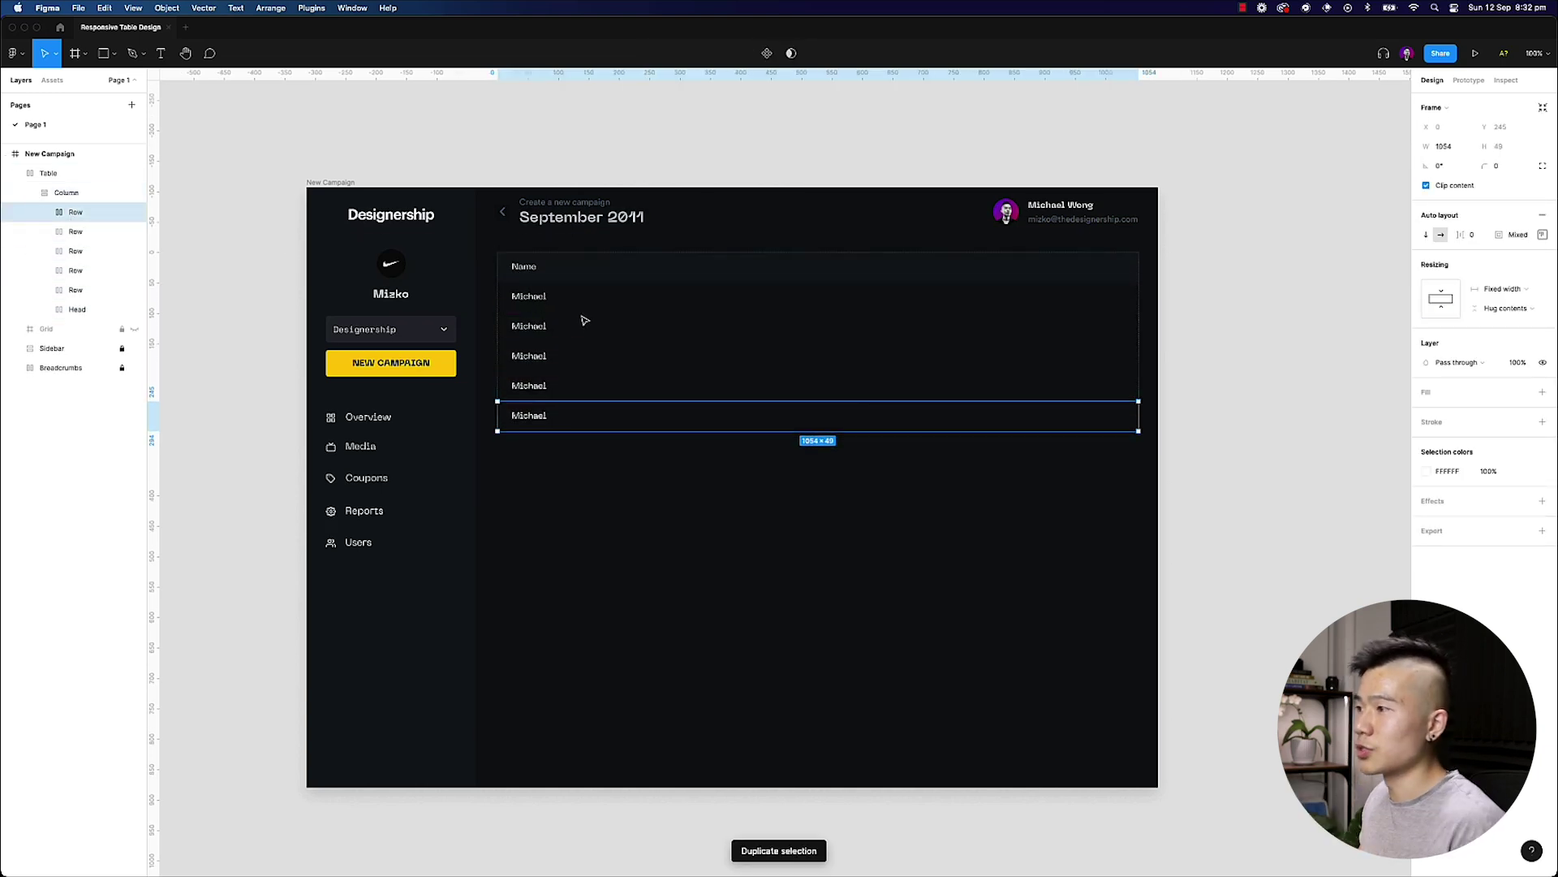
key("super+d")
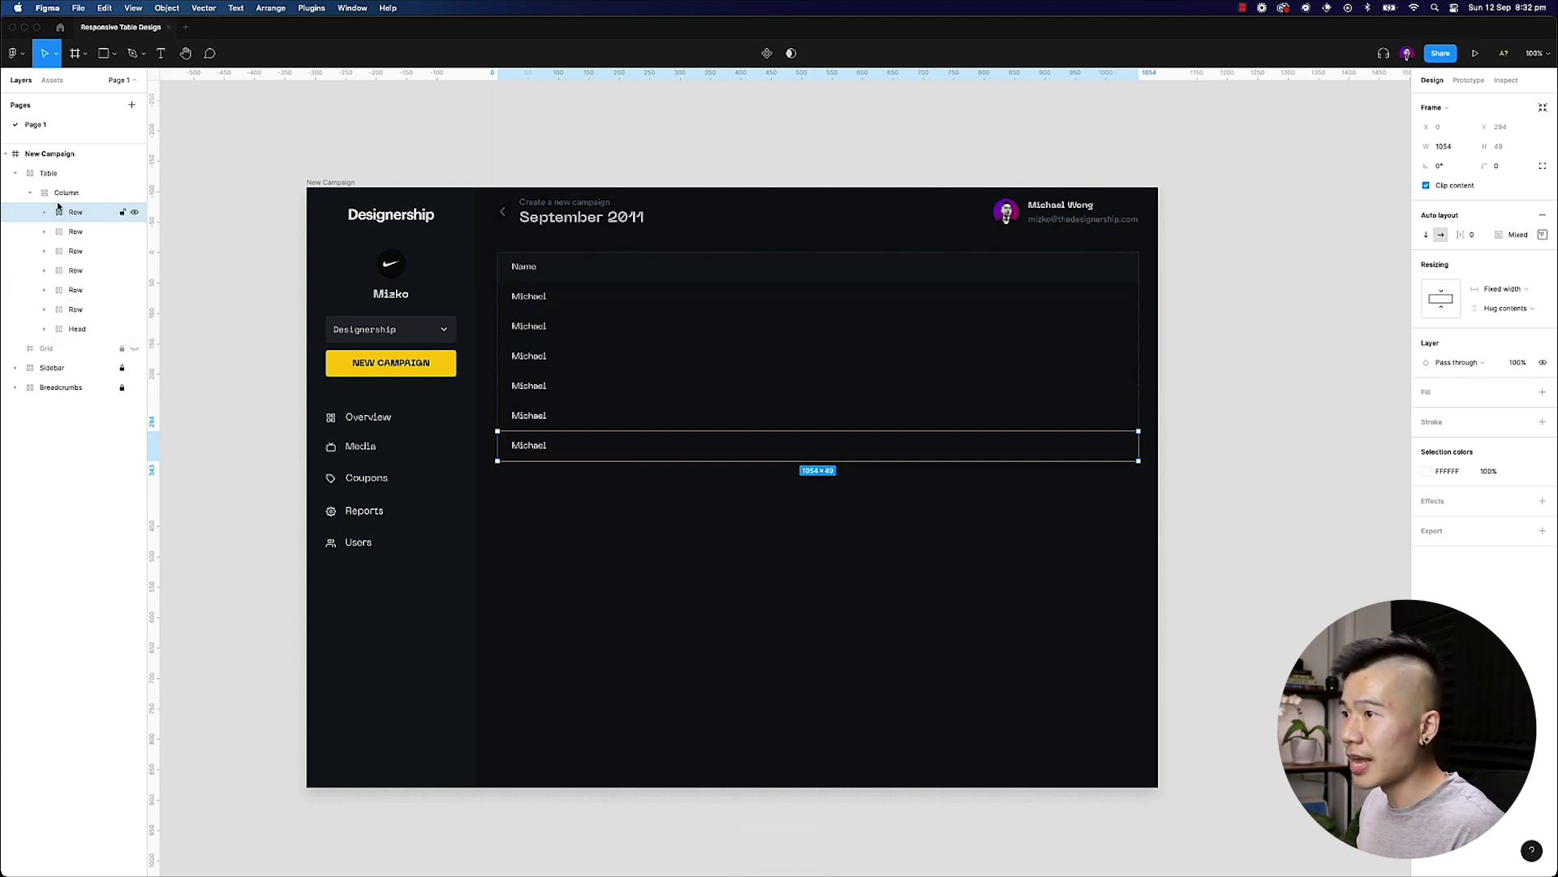
- Duplicate the Column three times so the Table holds four columns
left_click(31, 193)
left_click(78, 195)
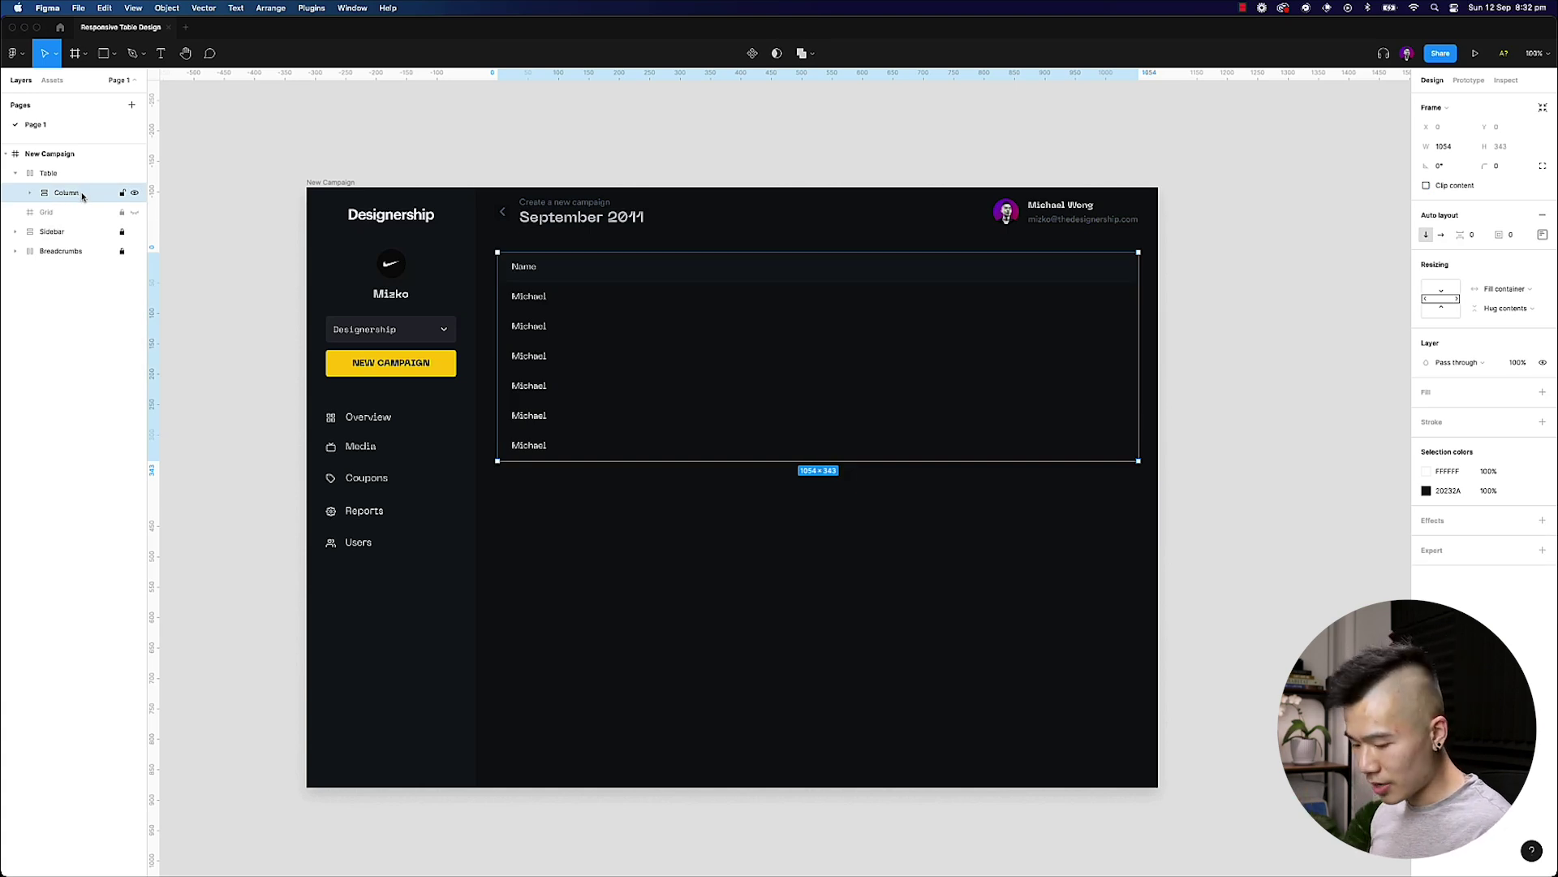
key("super+d")
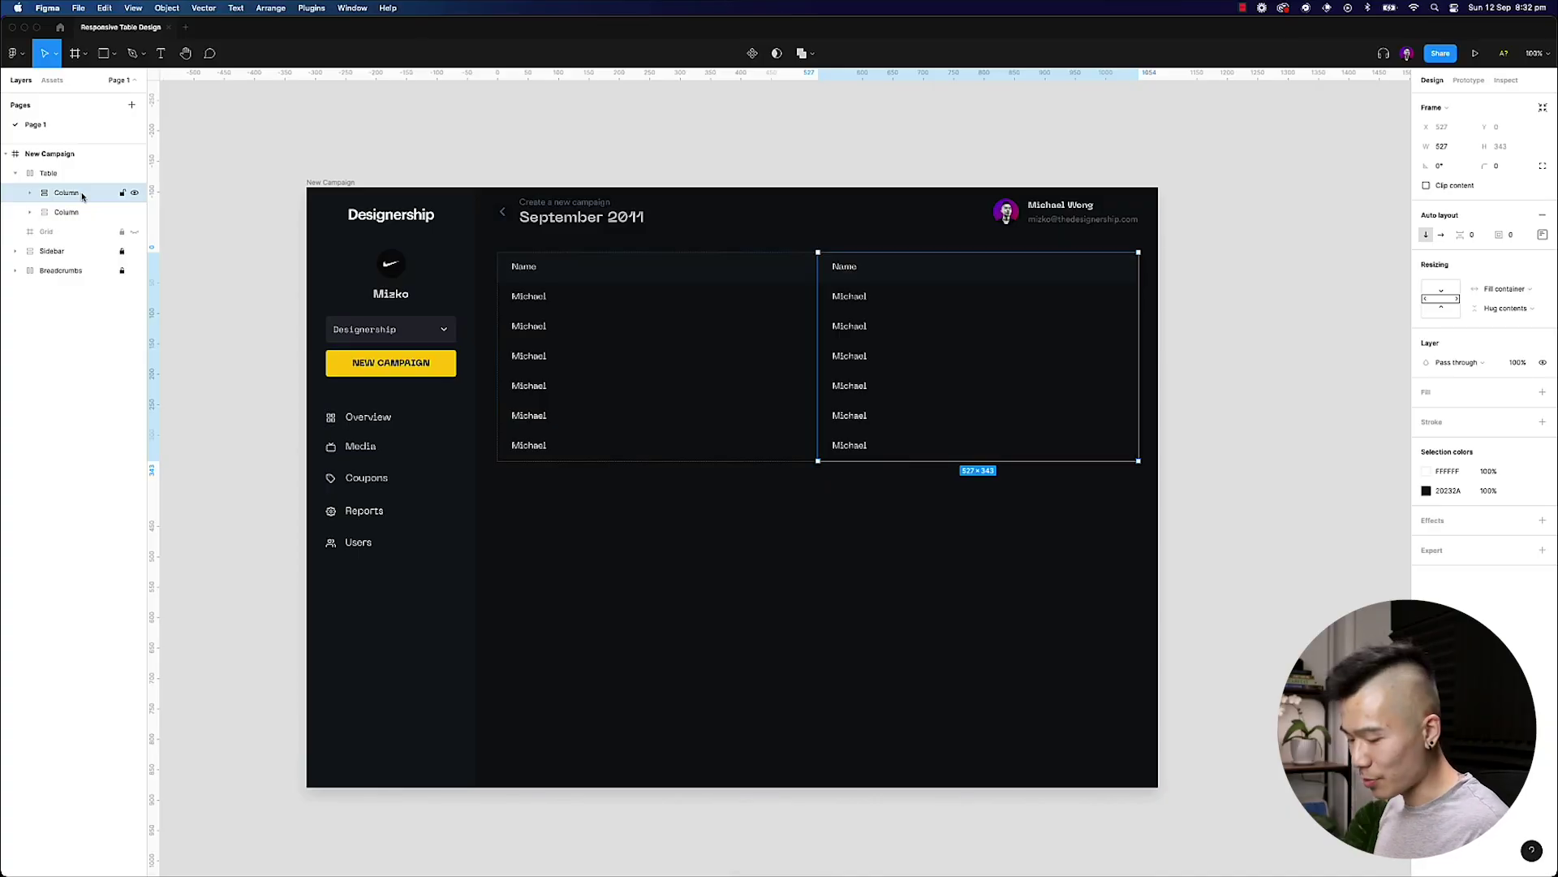
key("ctrl+d")
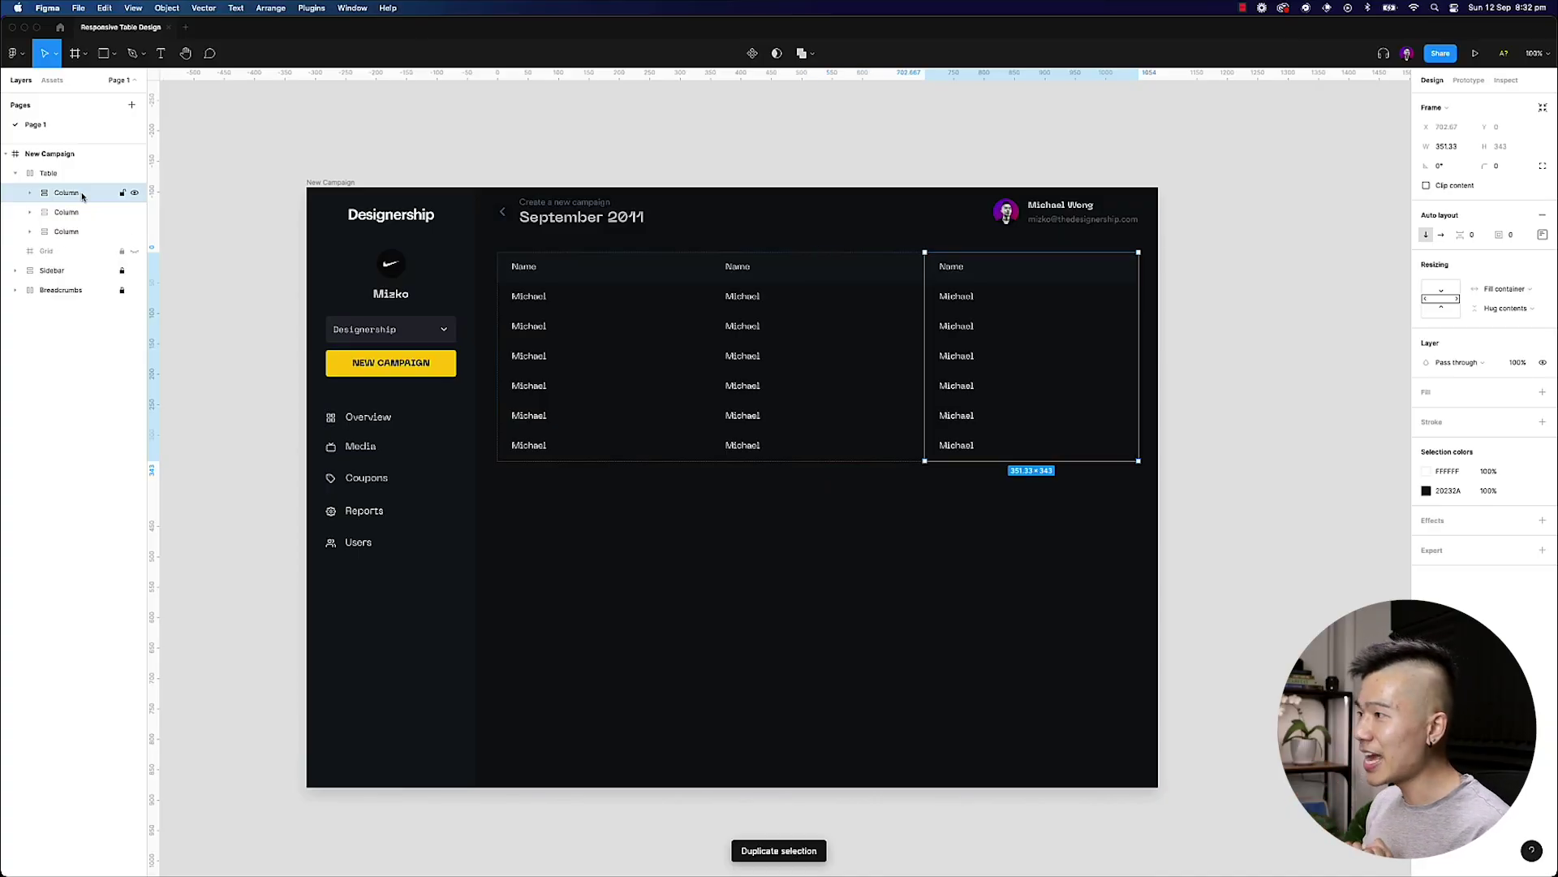
key("super+d")
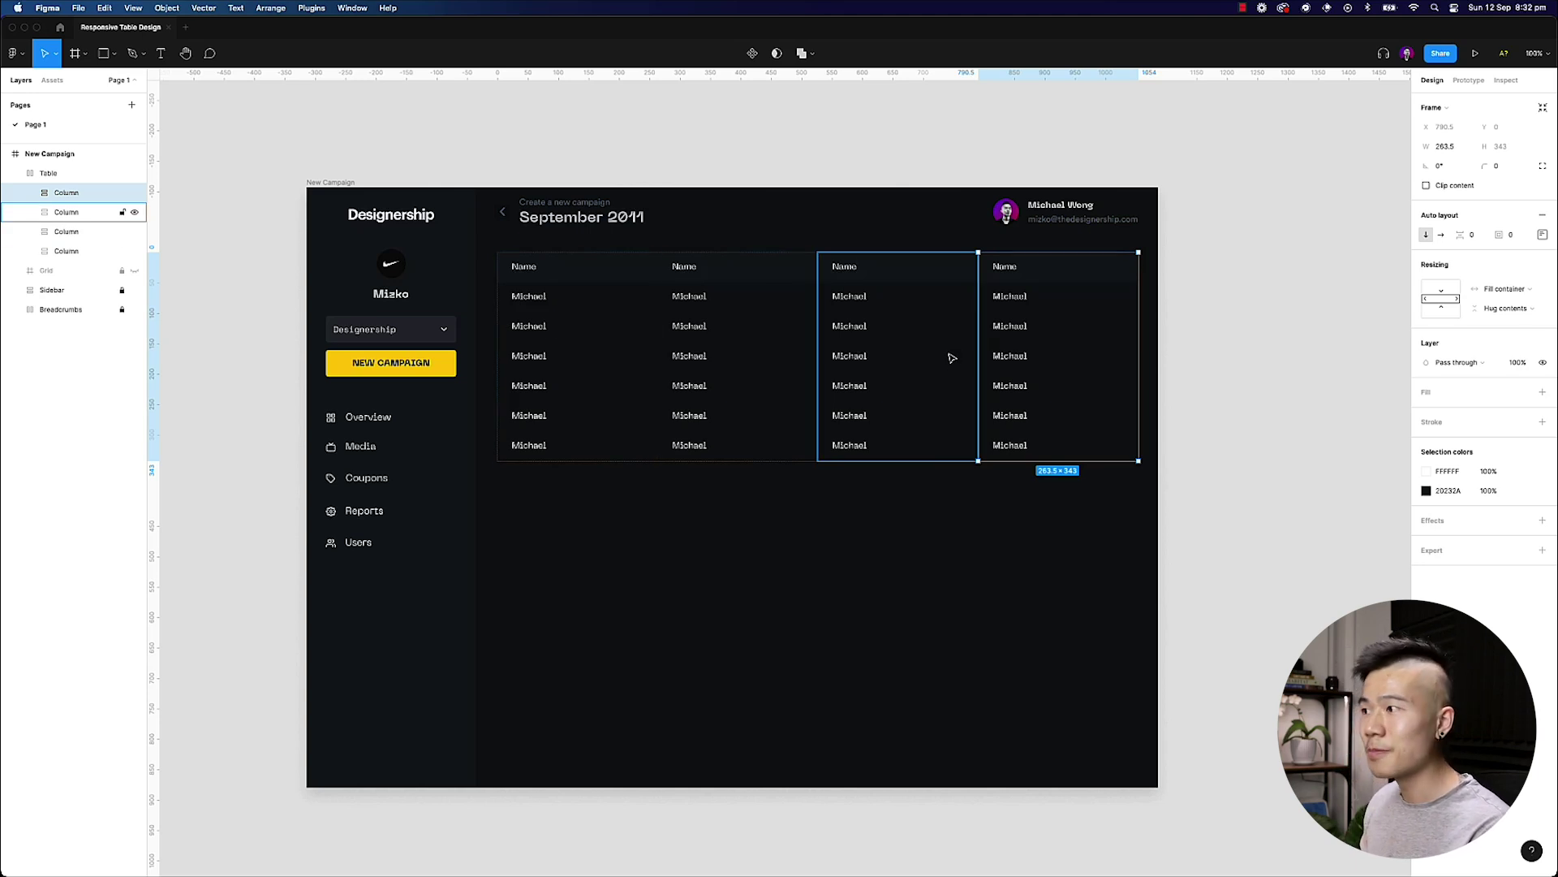
- Set the Table's four columns to Fill container width
left_click(600, 444)
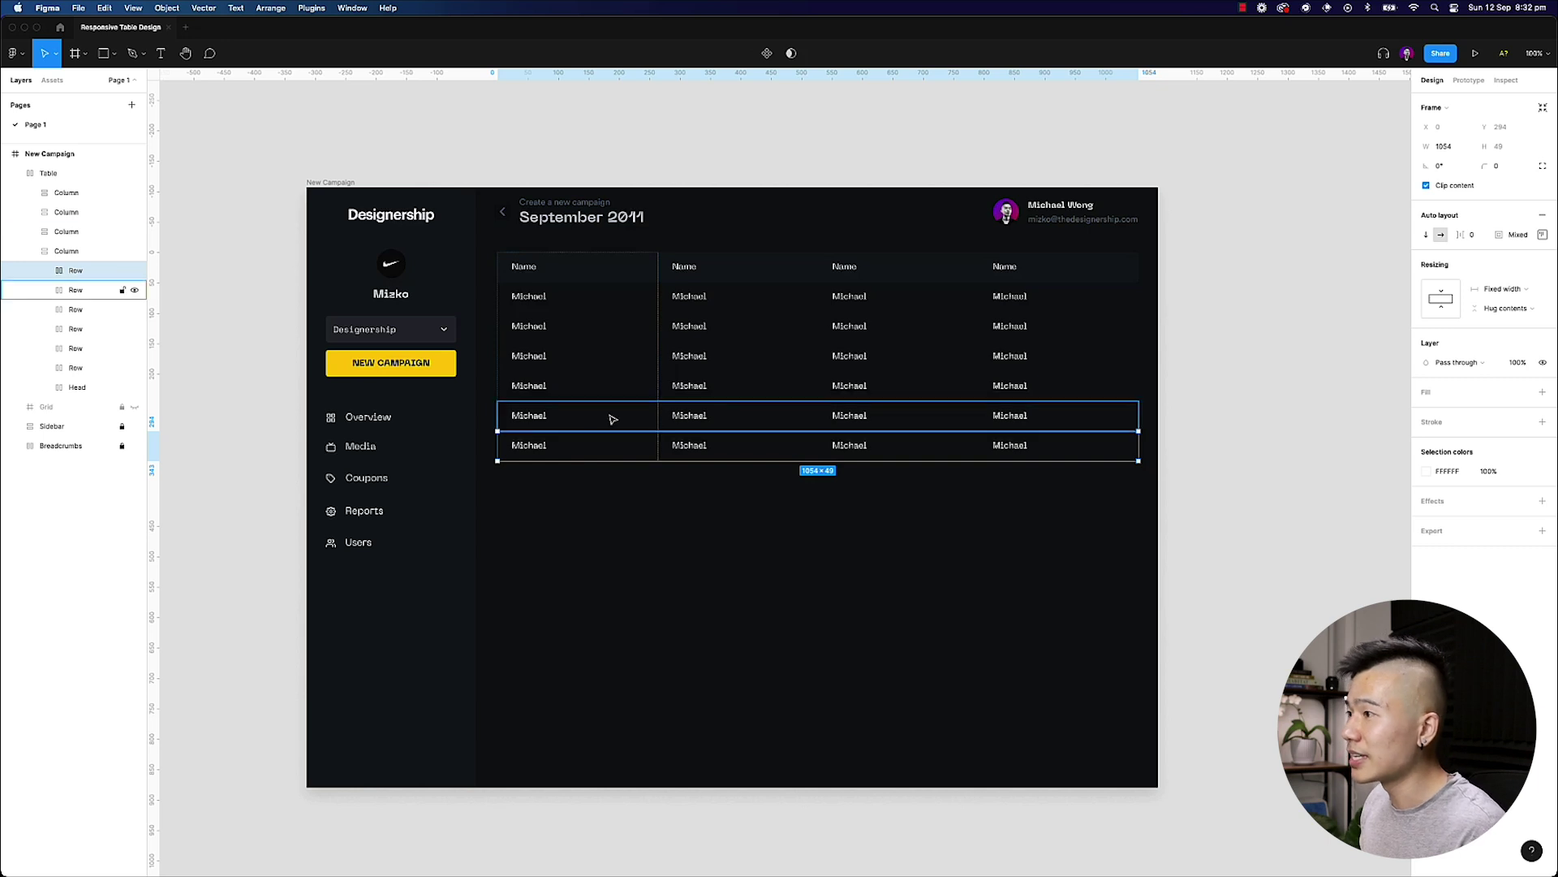
left_click(1250, 358)
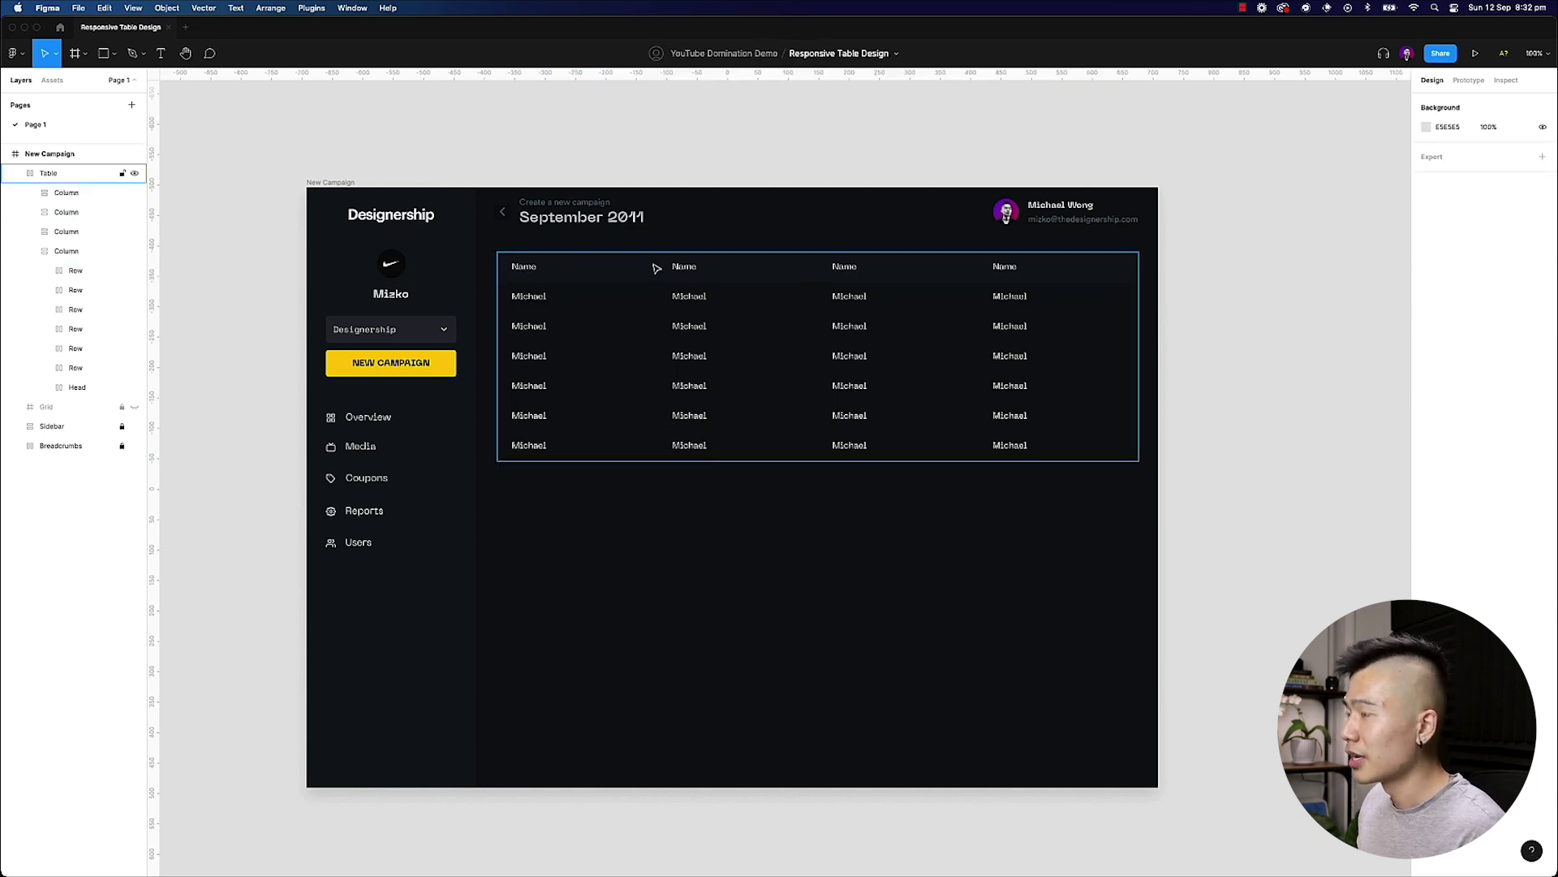
left_click(587, 274)
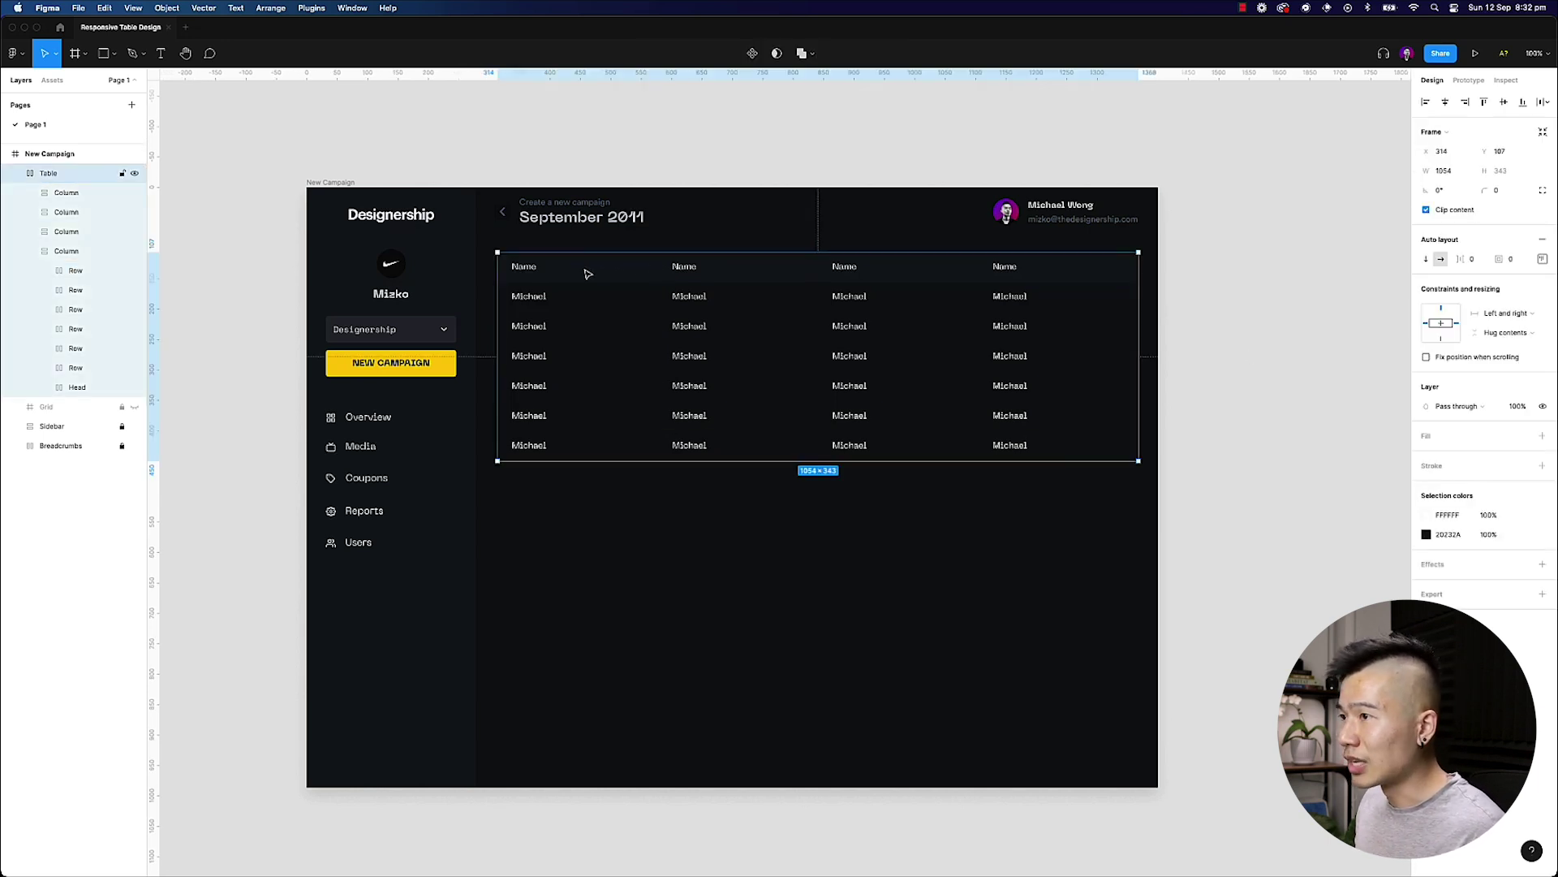
left_click(29, 252)
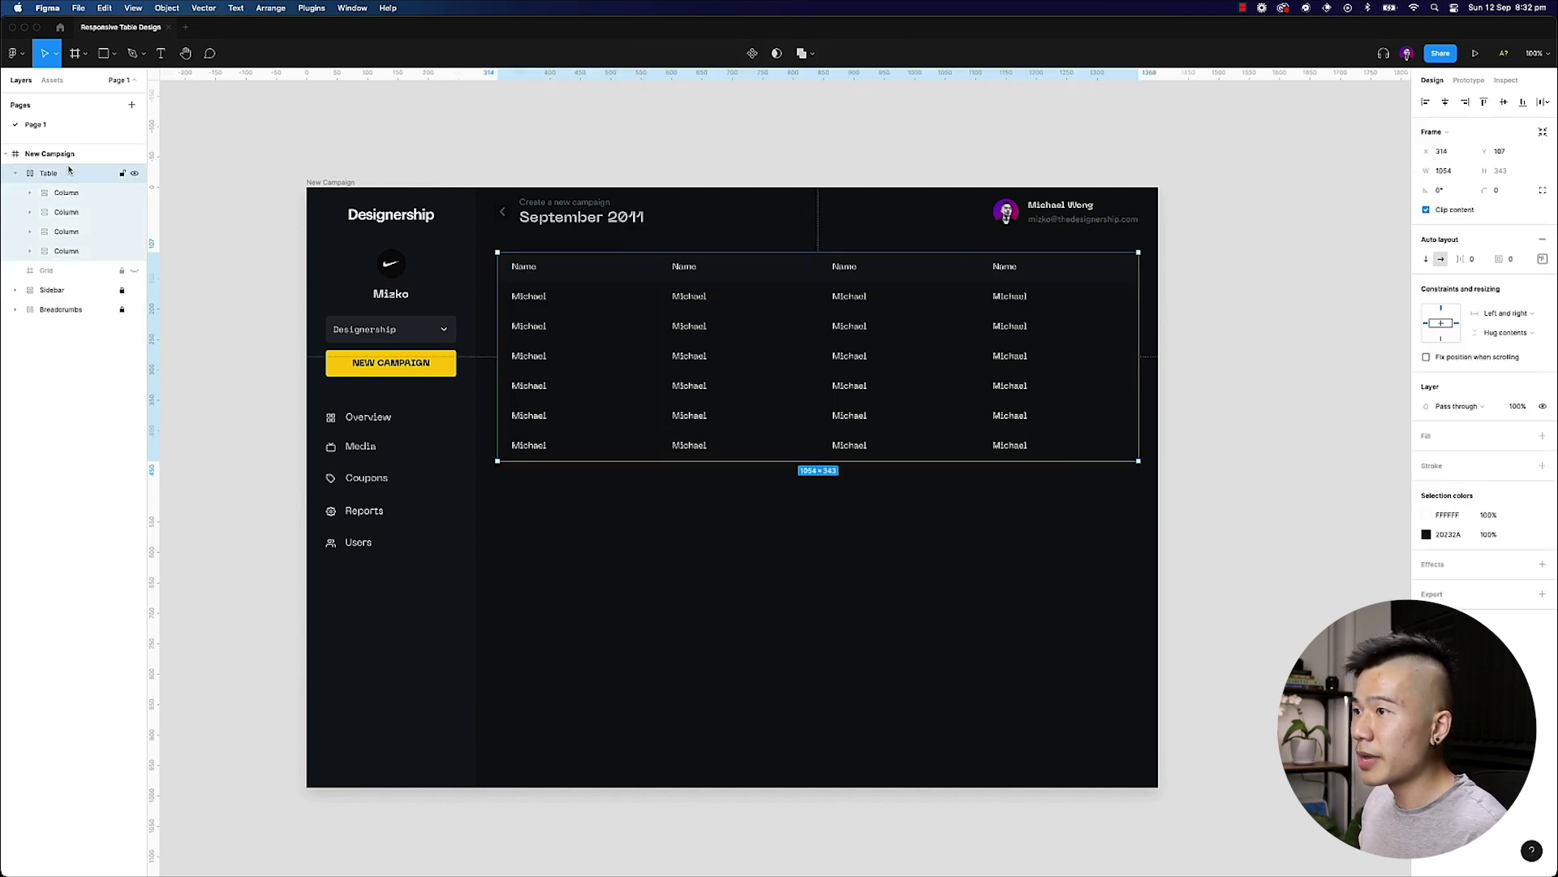
left_click(15, 174)
left_click(13, 175)
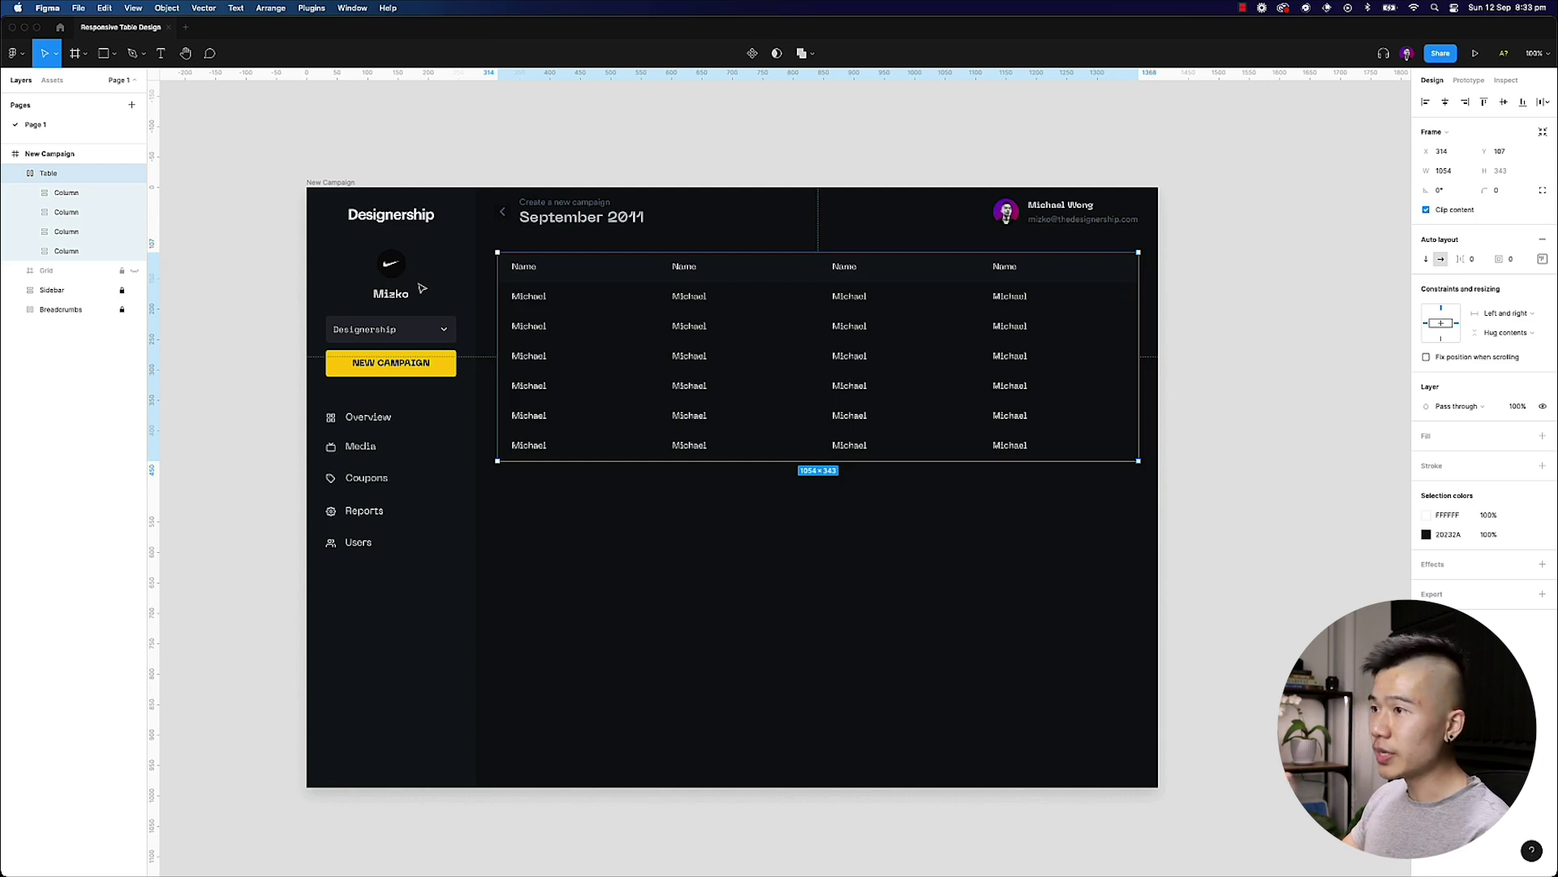
key("Return")
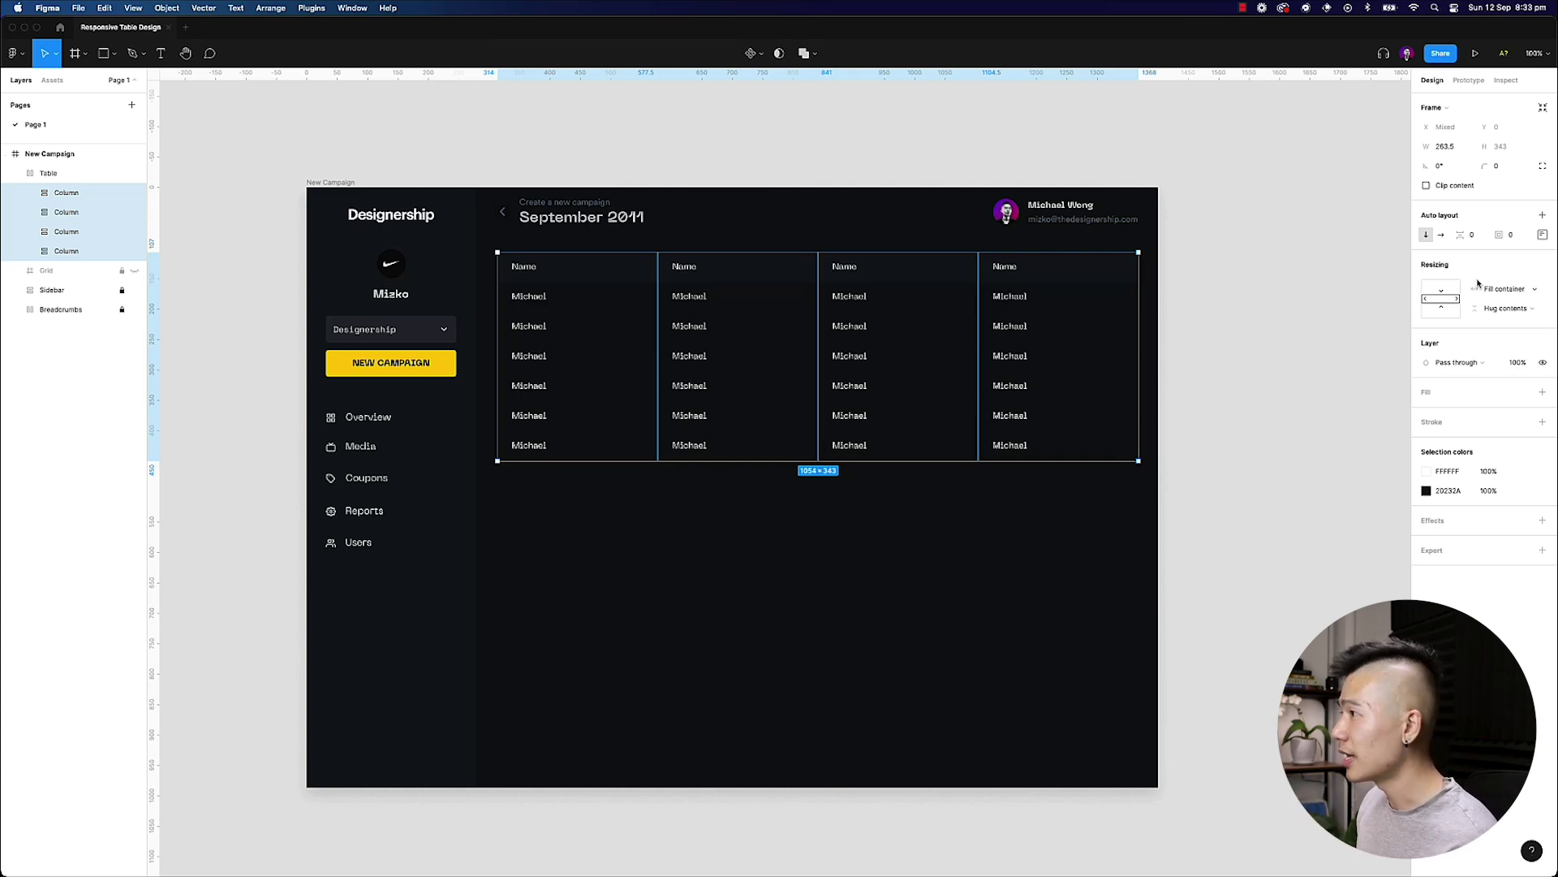
left_click(1525, 292)
left_click(1521, 295)
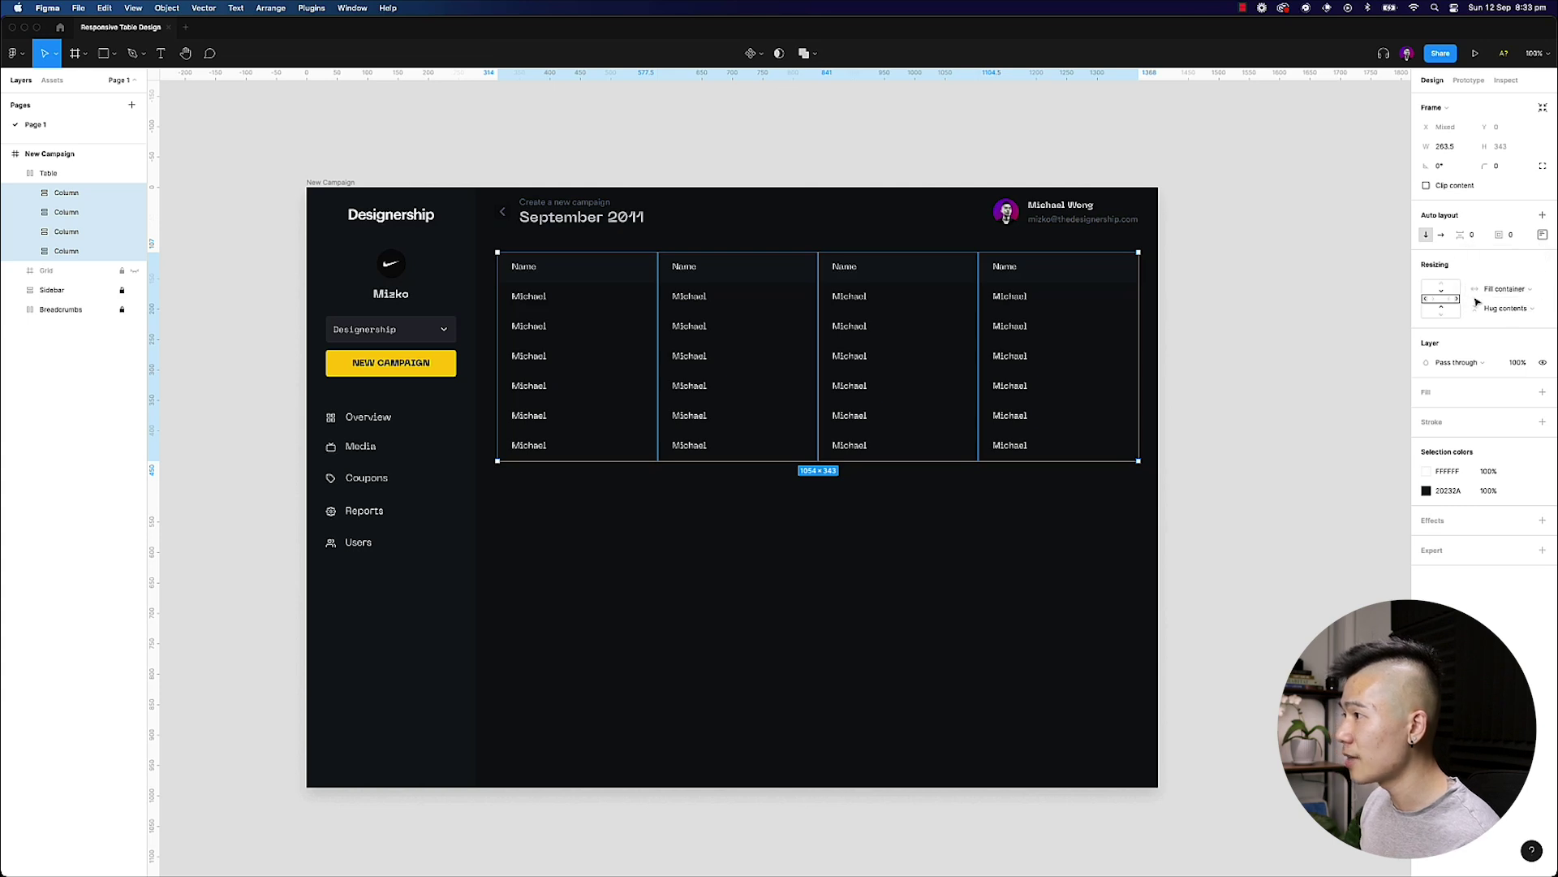
- Set all rows and their cell text layers to Fill container width
key("Return")
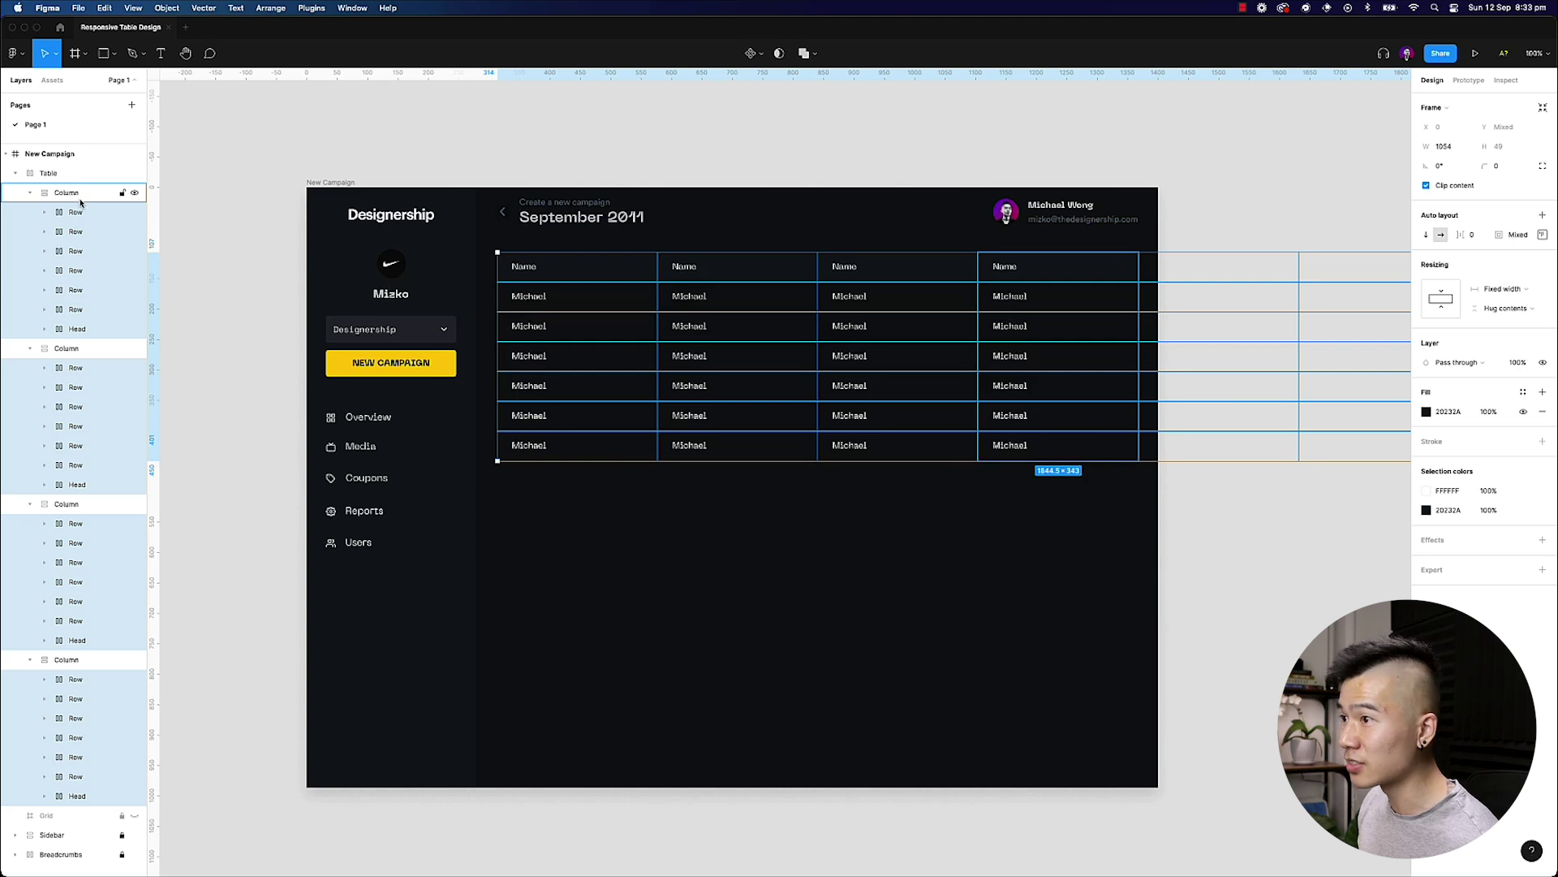
left_click(1497, 291)
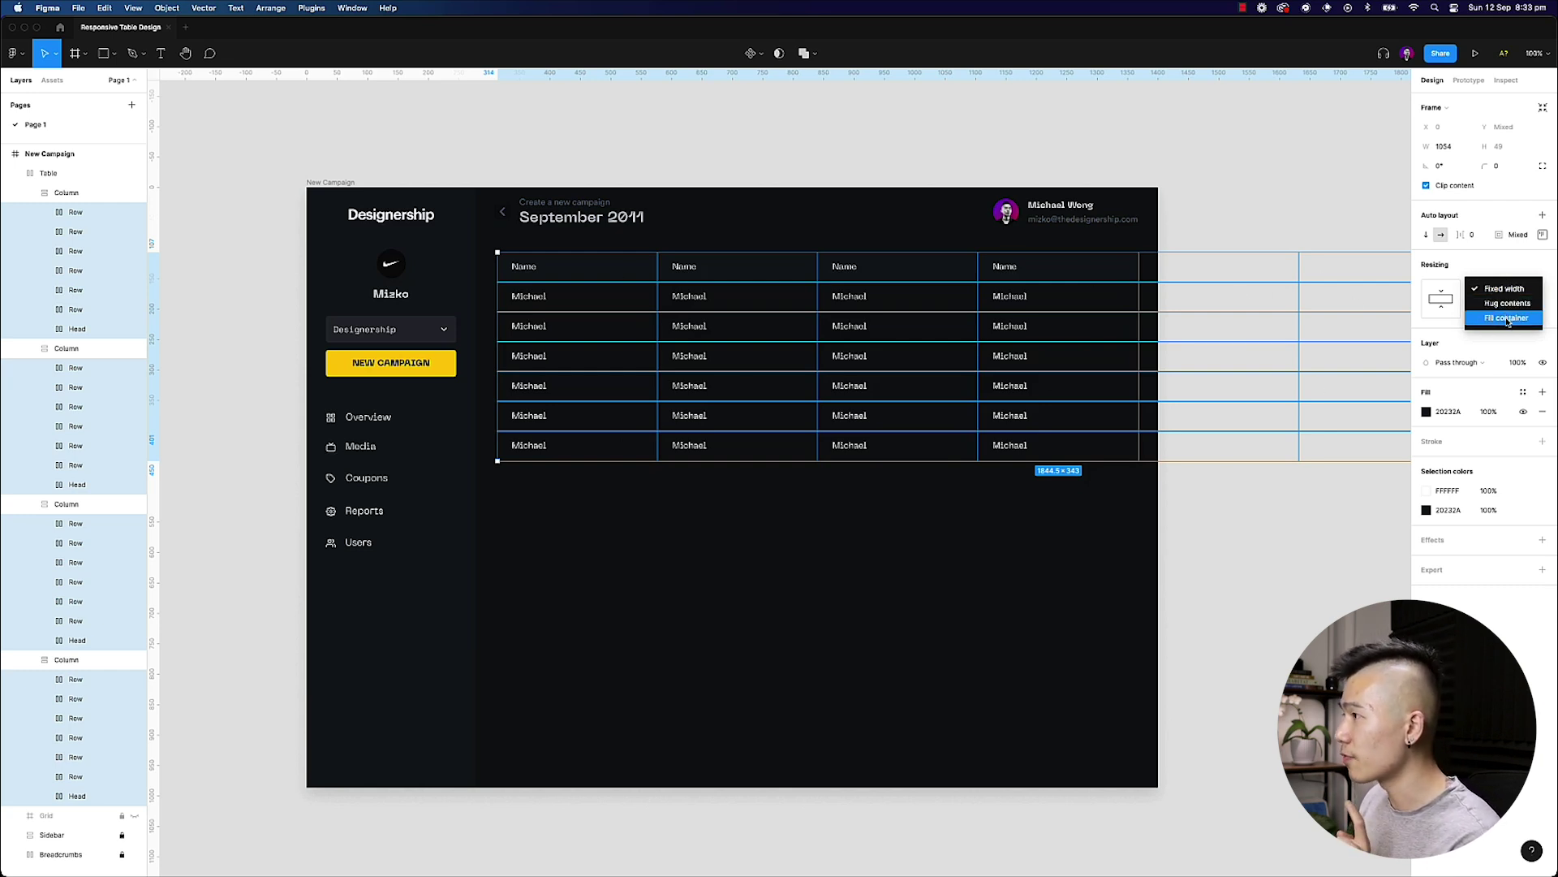
left_click(1506, 318)
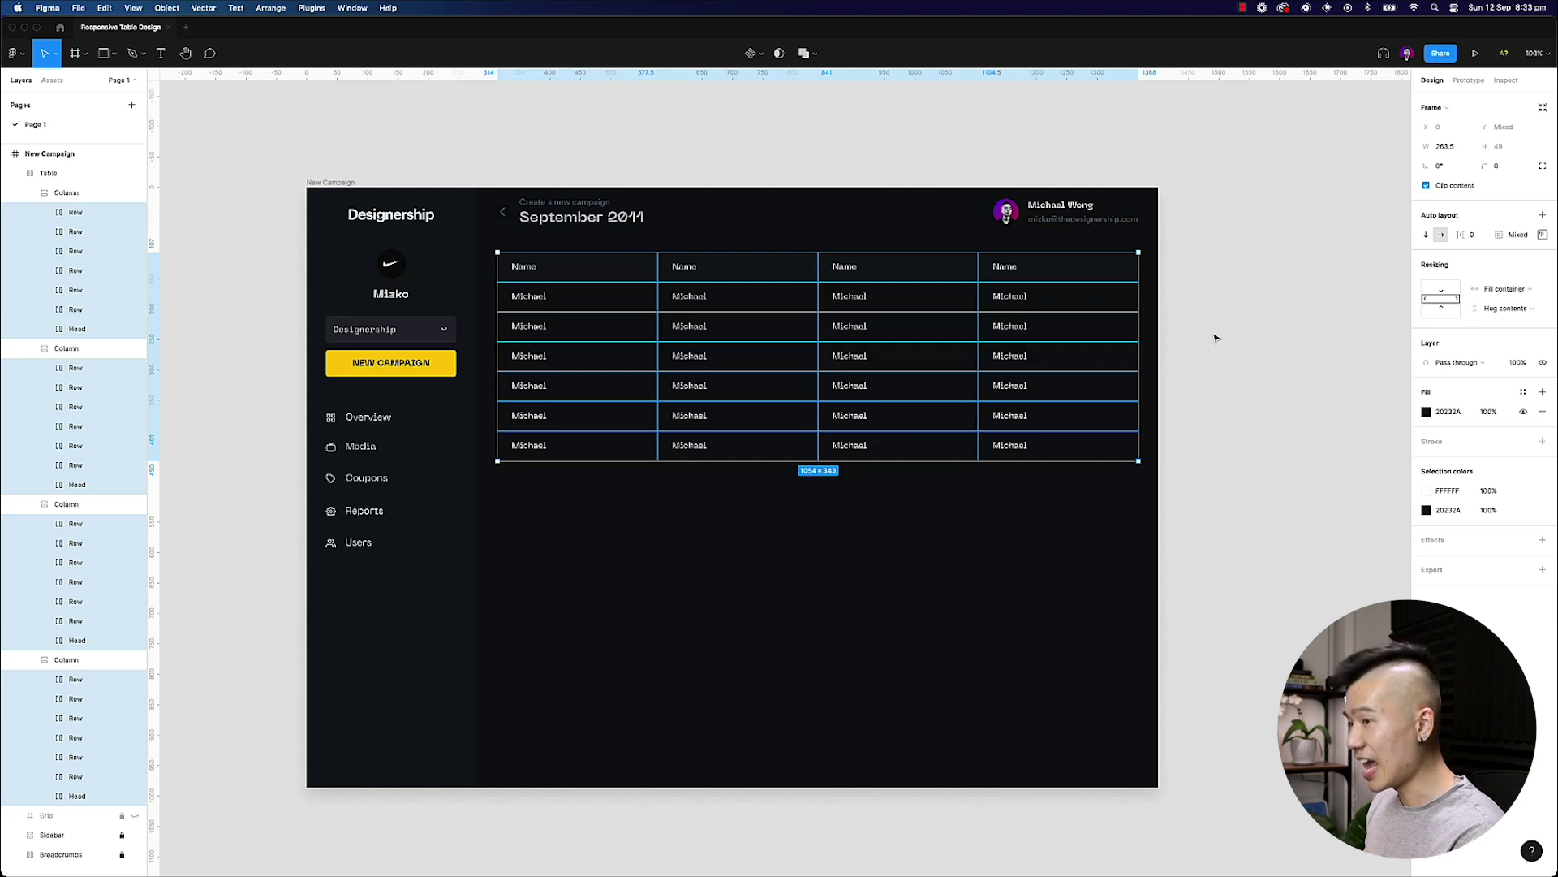
key("Return")
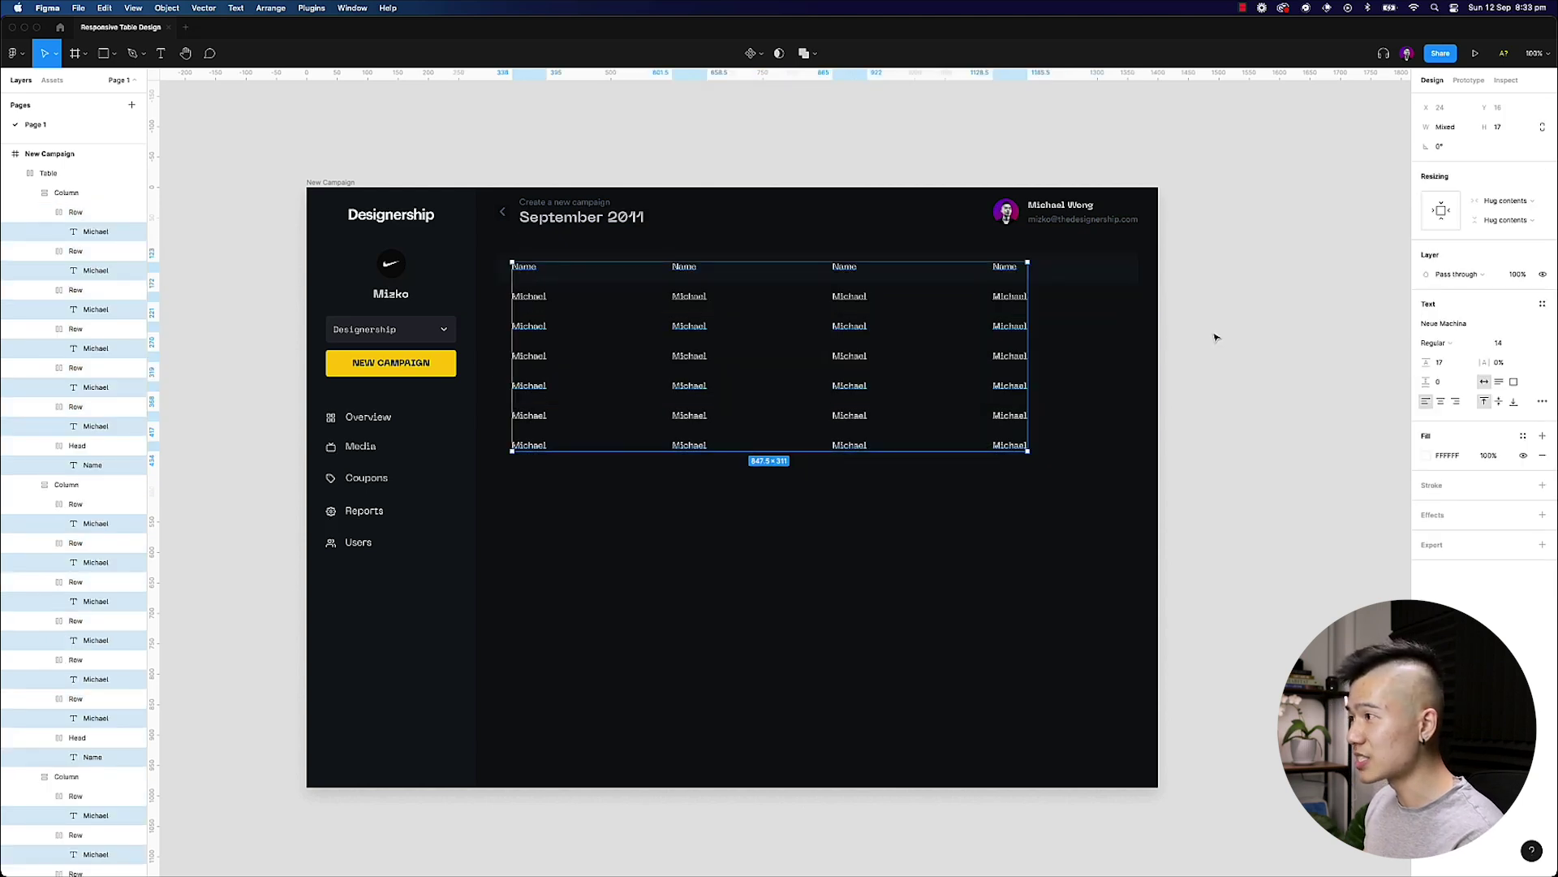
left_click(1513, 208)
left_click(1507, 215)
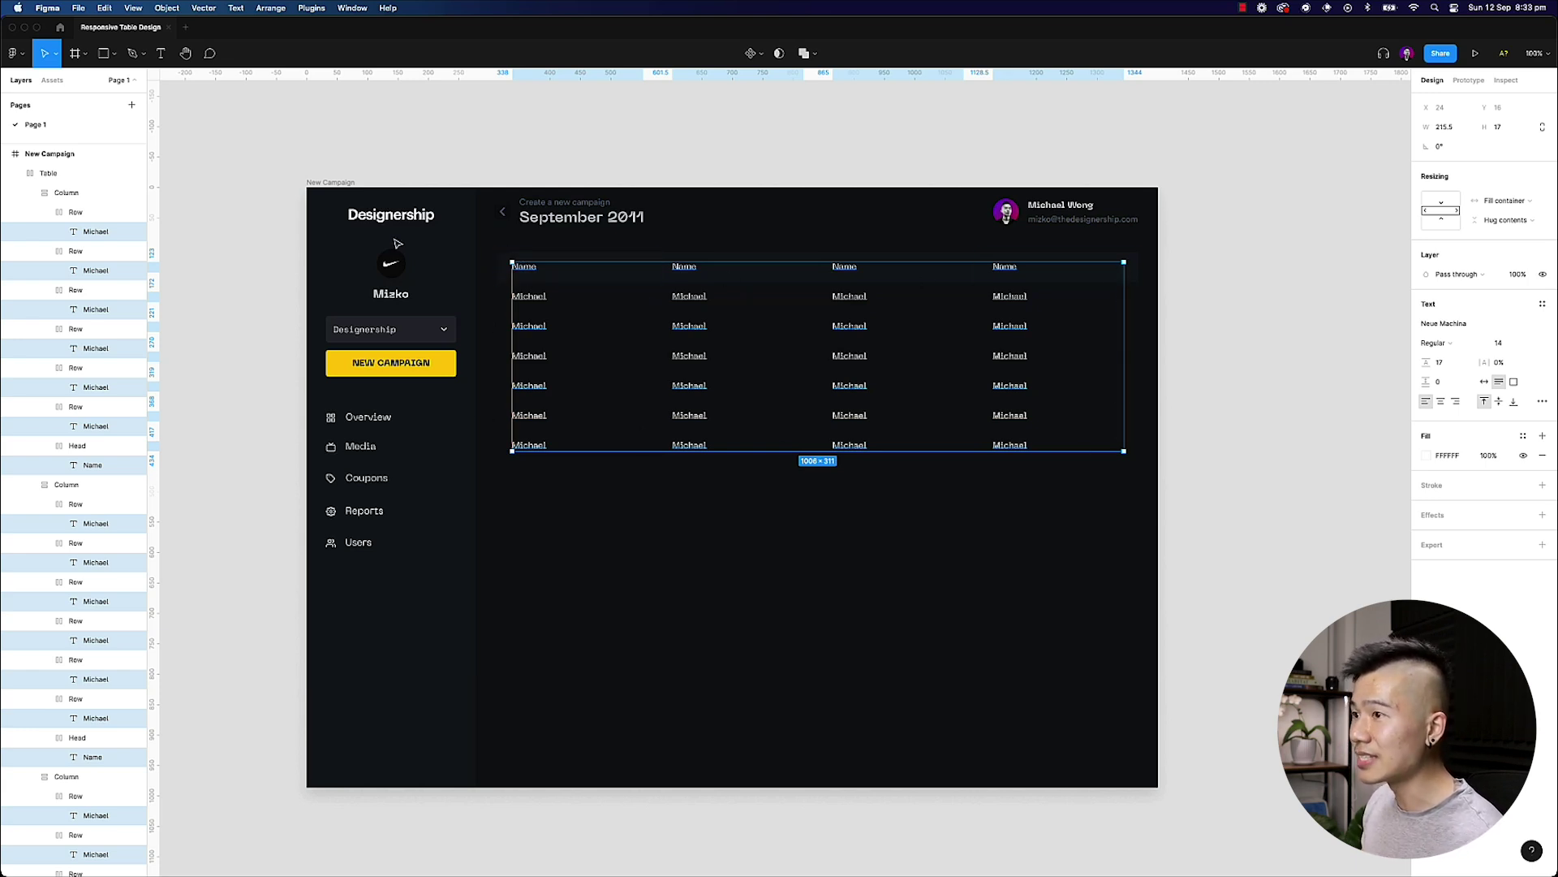
- Drag the New Campaign frame's right edge narrower to test that the table columns shrink
left_click(14, 172)
left_click(7, 155)
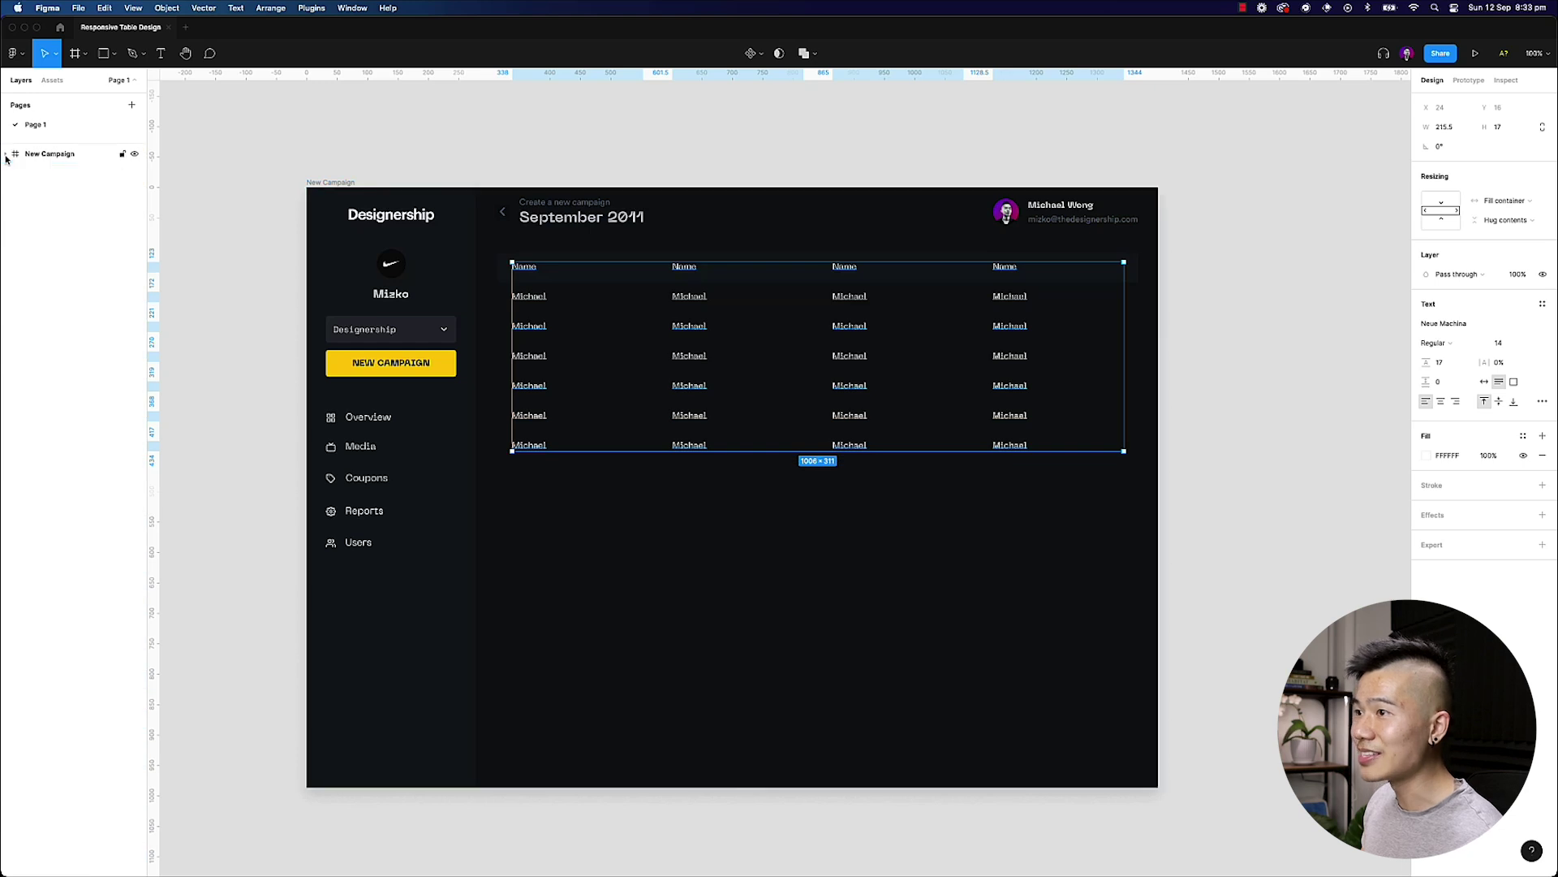
left_click(106, 163)
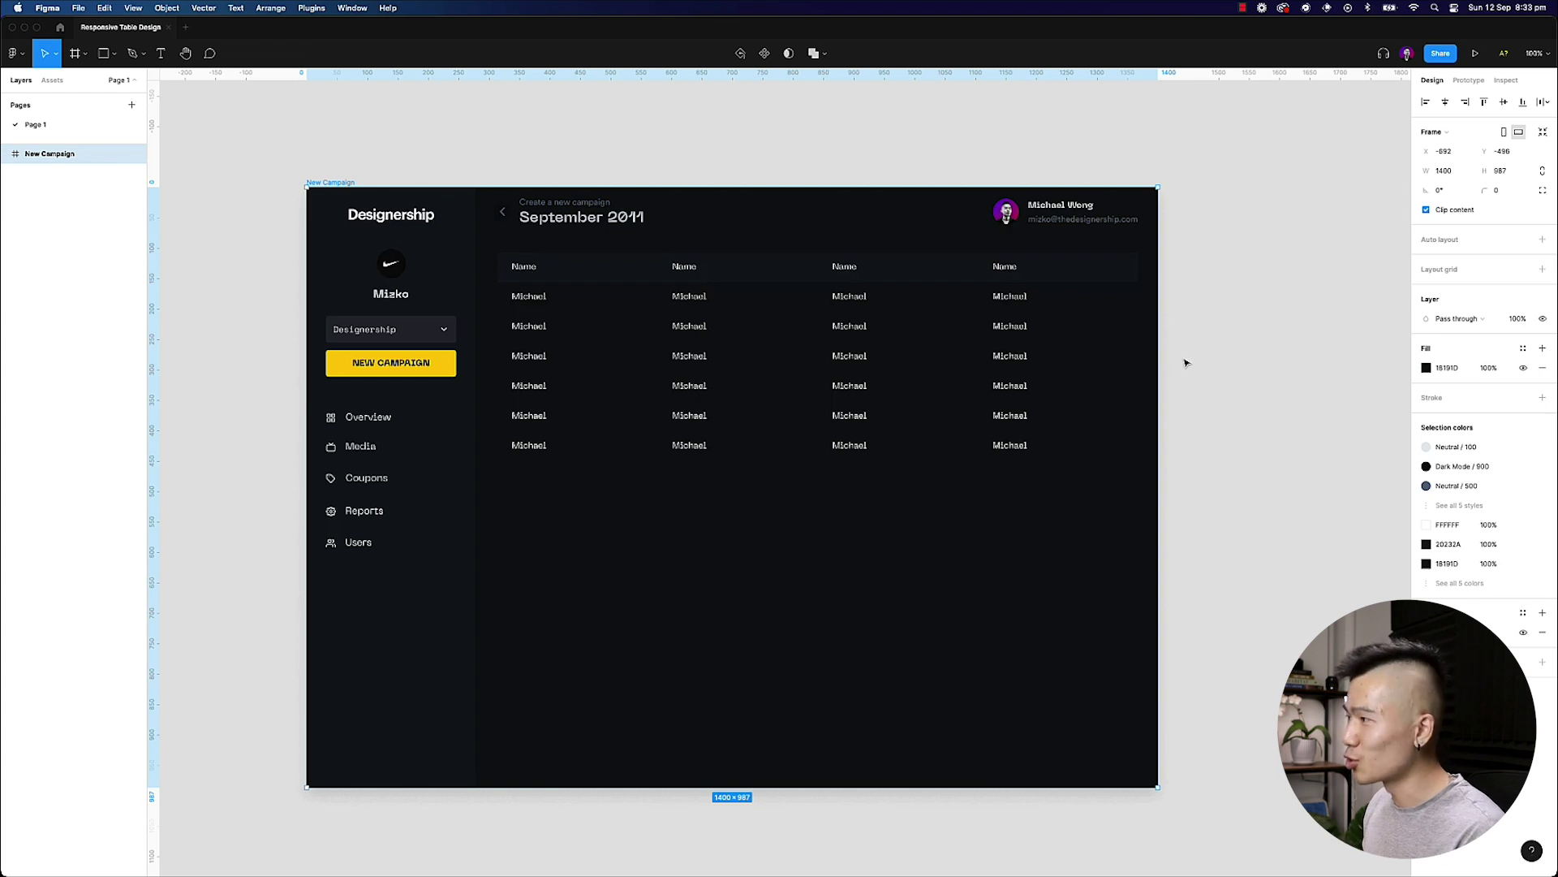
left_click_drag(1162, 370, 1097, 373)
left_click(1164, 291)
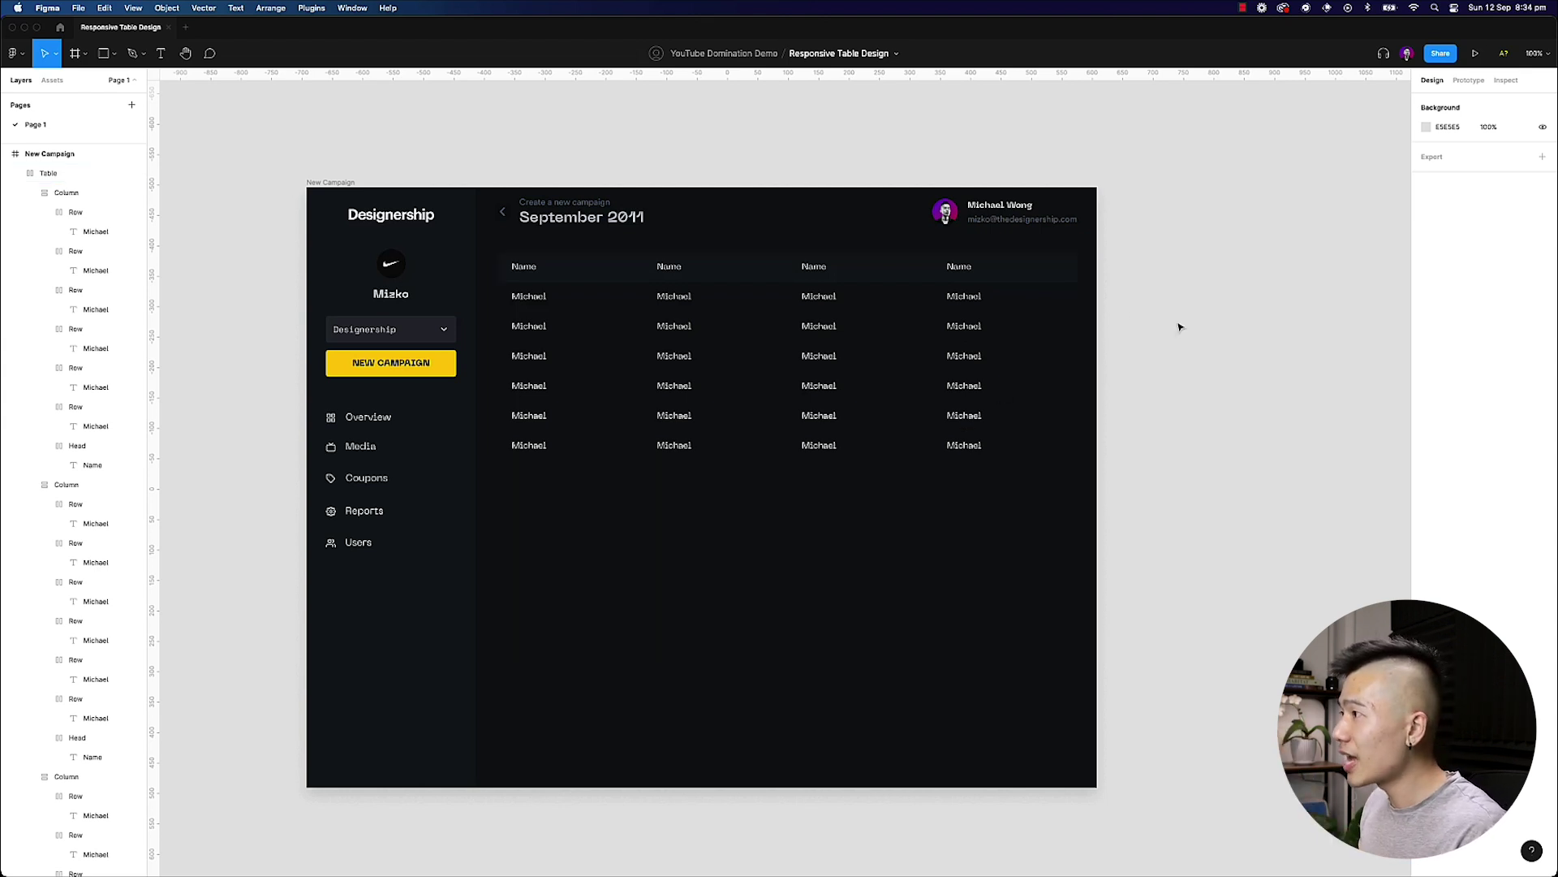
- Replace the last column's first Michael text with a small square, right-aligned in its row
key("r")
left_click_drag(985, 292, 998, 301)
left_click(1147, 313)
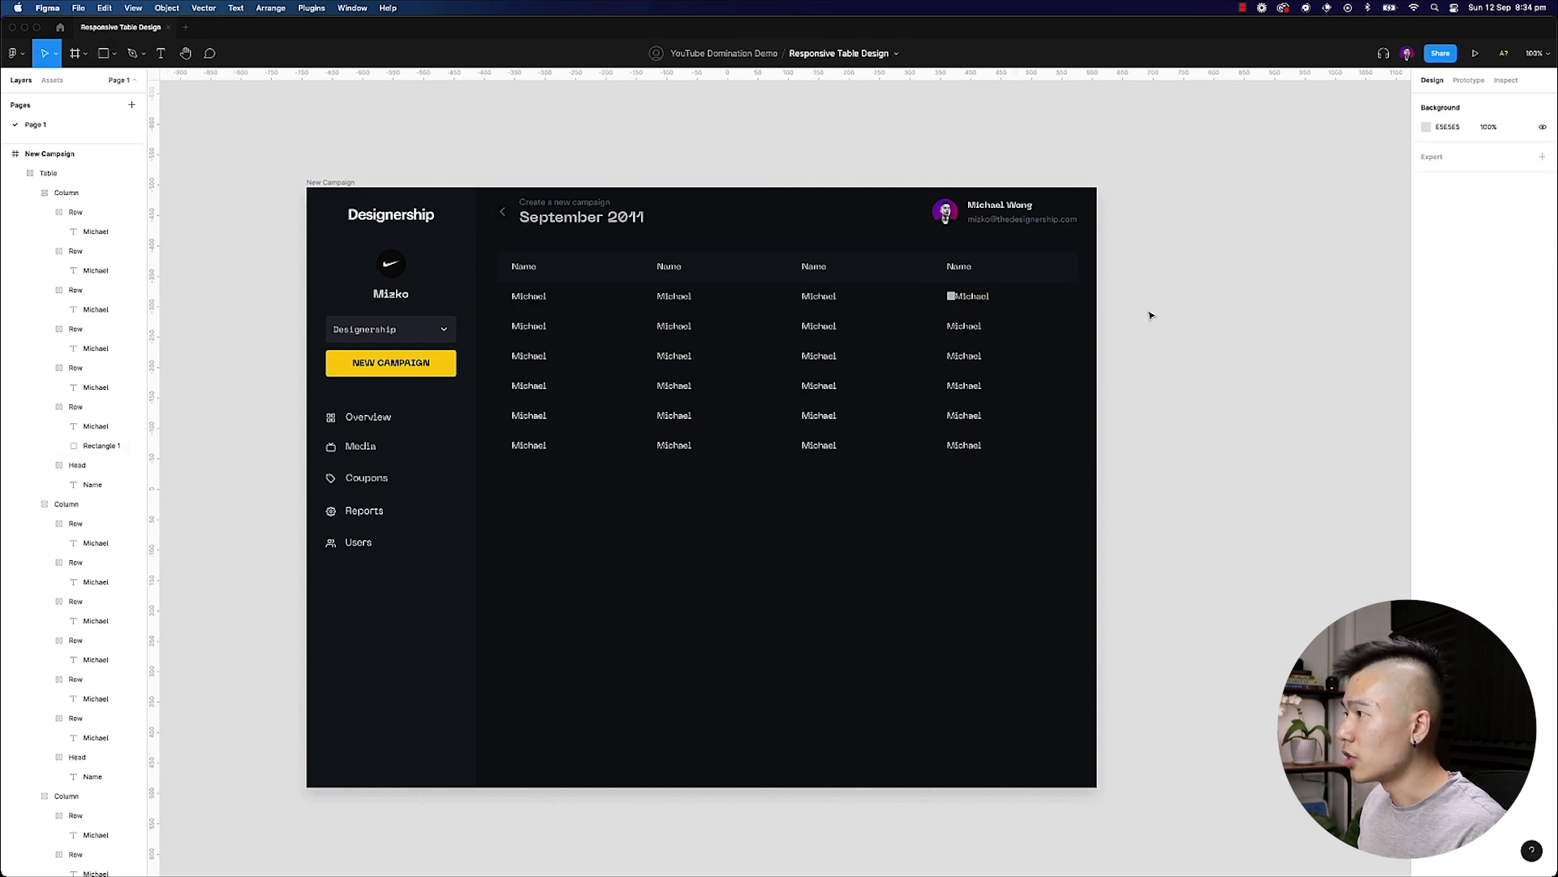
left_click(984, 300)
key("Delete")
left_click(978, 301)
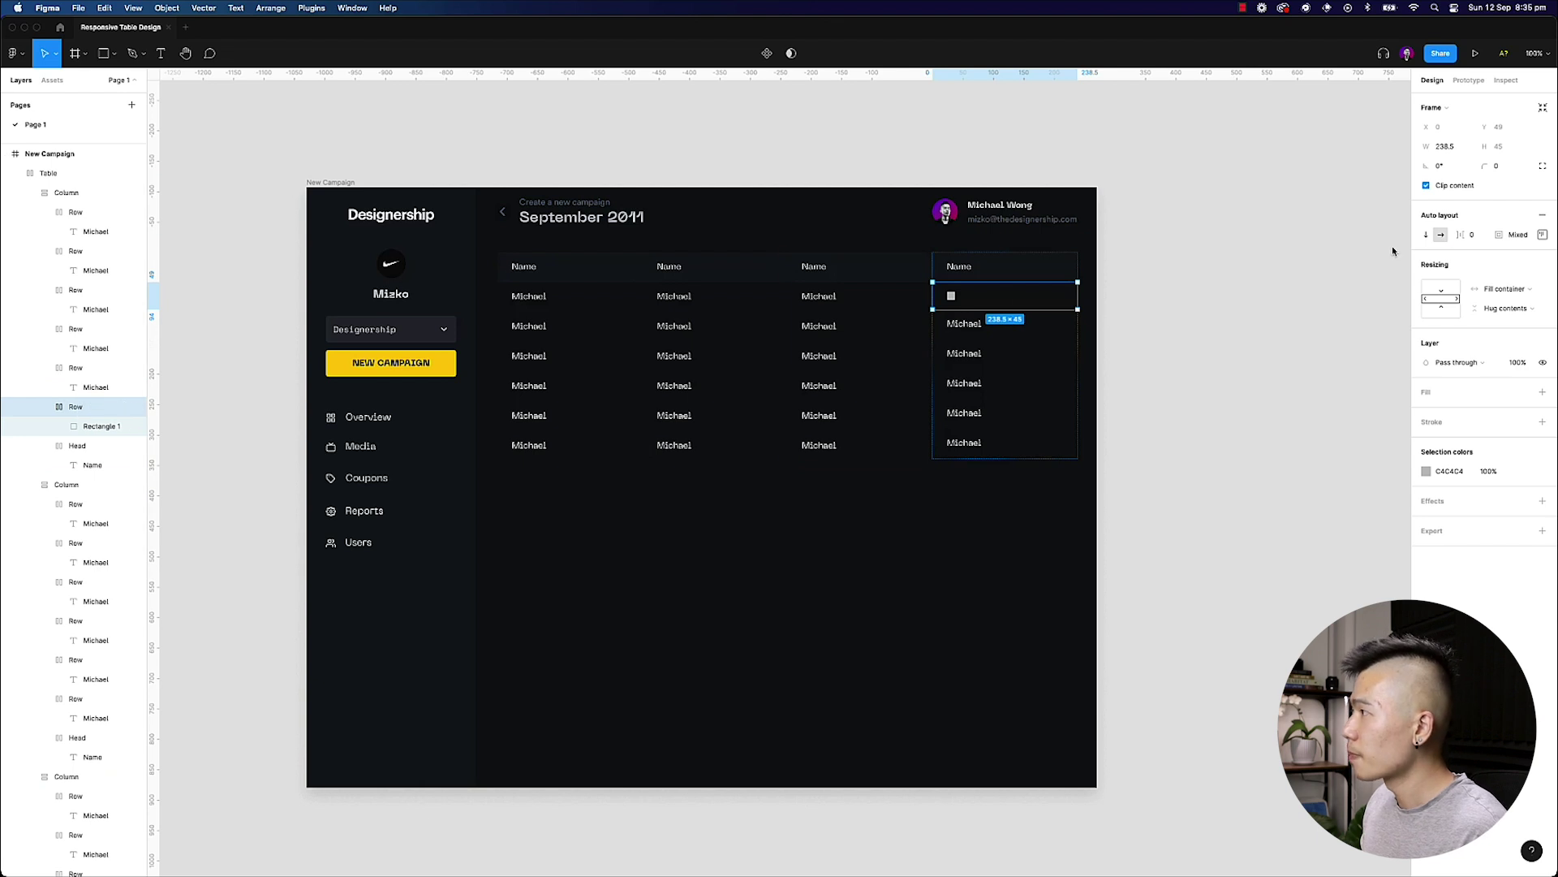
left_click(1543, 235)
left_click(1512, 281)
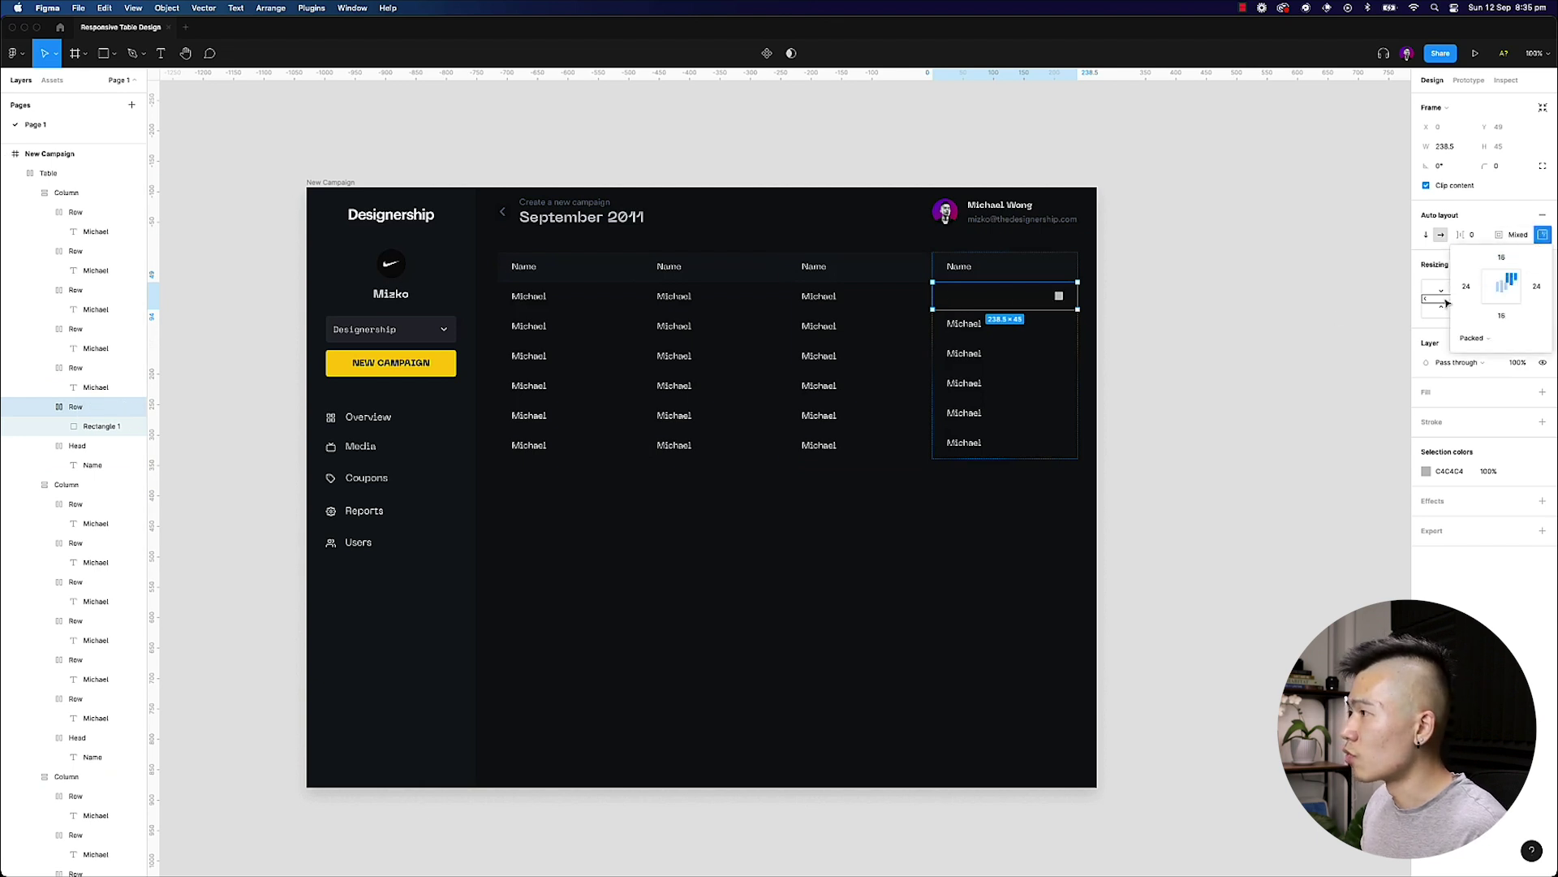
left_click(1193, 333)
- Delete all remaining Michael rows from the last column
left_click(1062, 303)
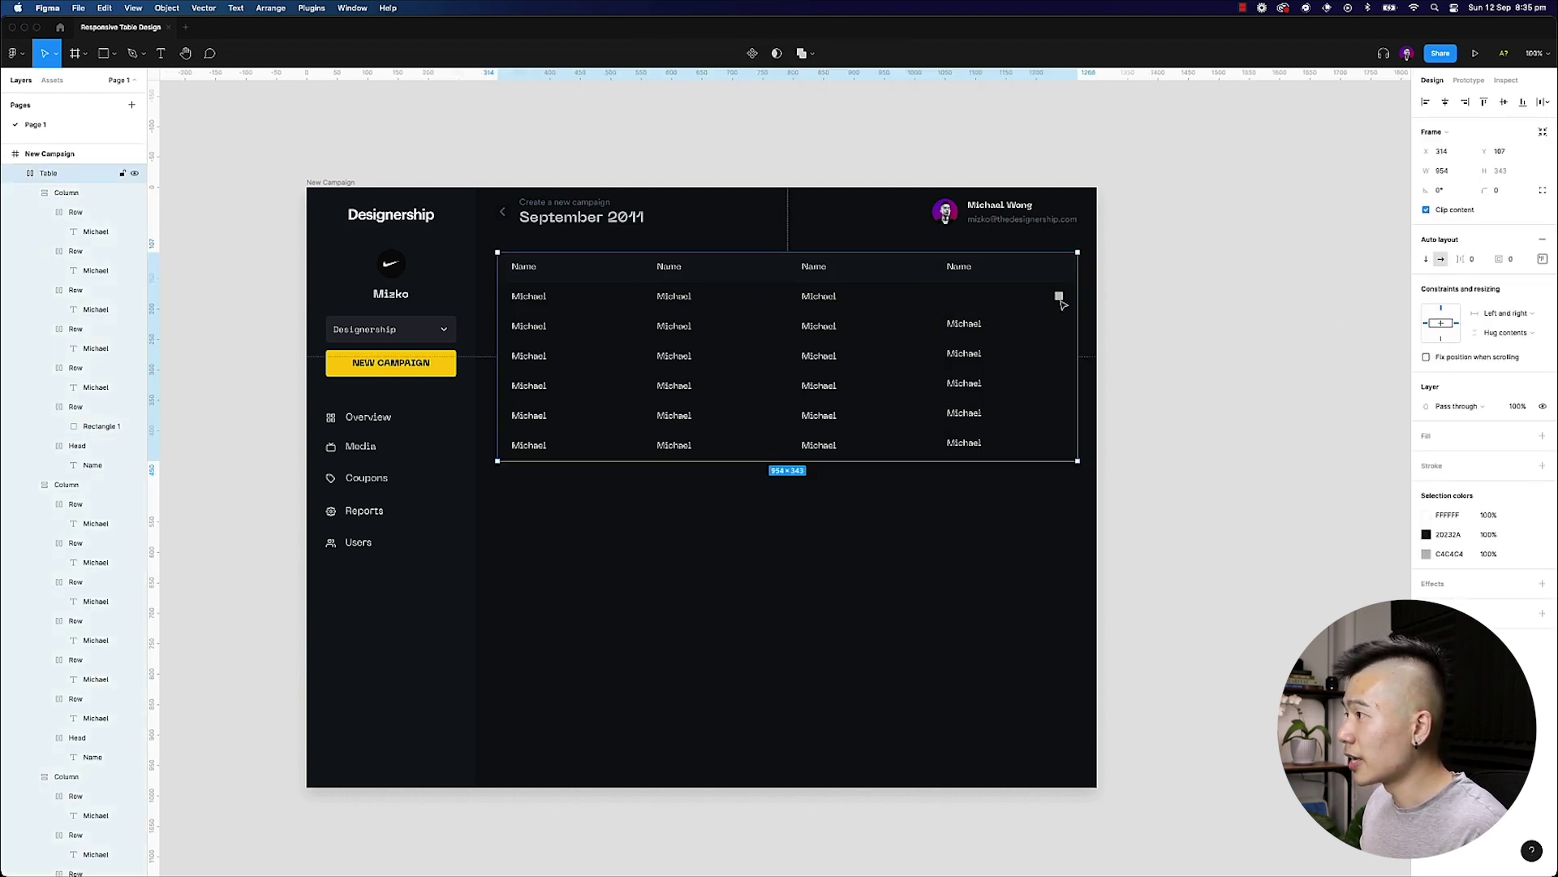
left_click(1062, 303)
left_click(1060, 300)
key("Tab")
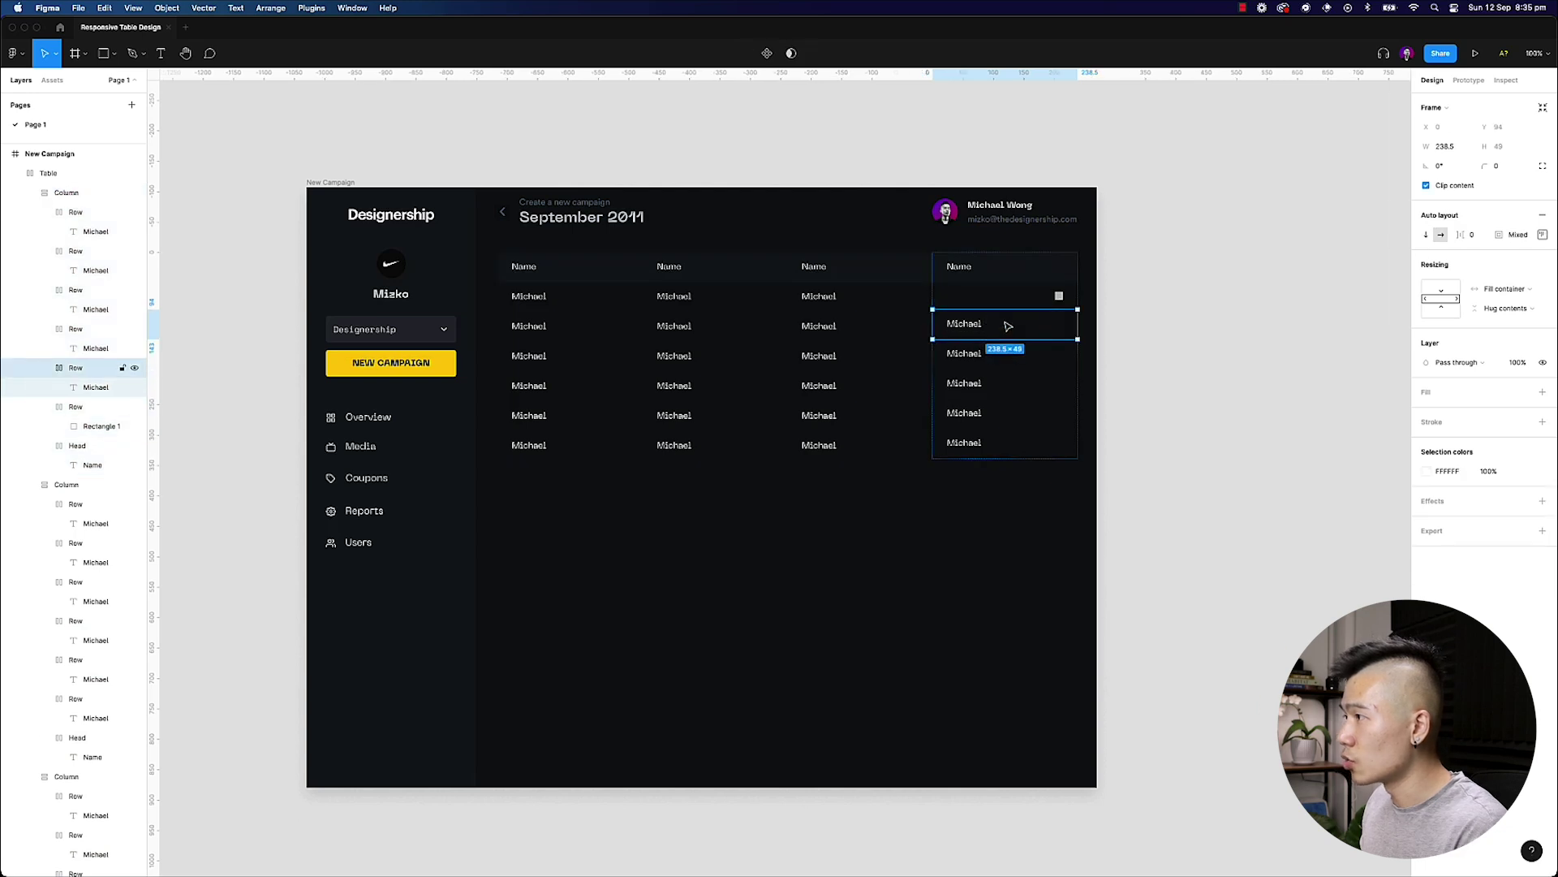
key("Delete")
left_click(982, 328)
left_click(982, 329)
left_click(978, 355, "shift")
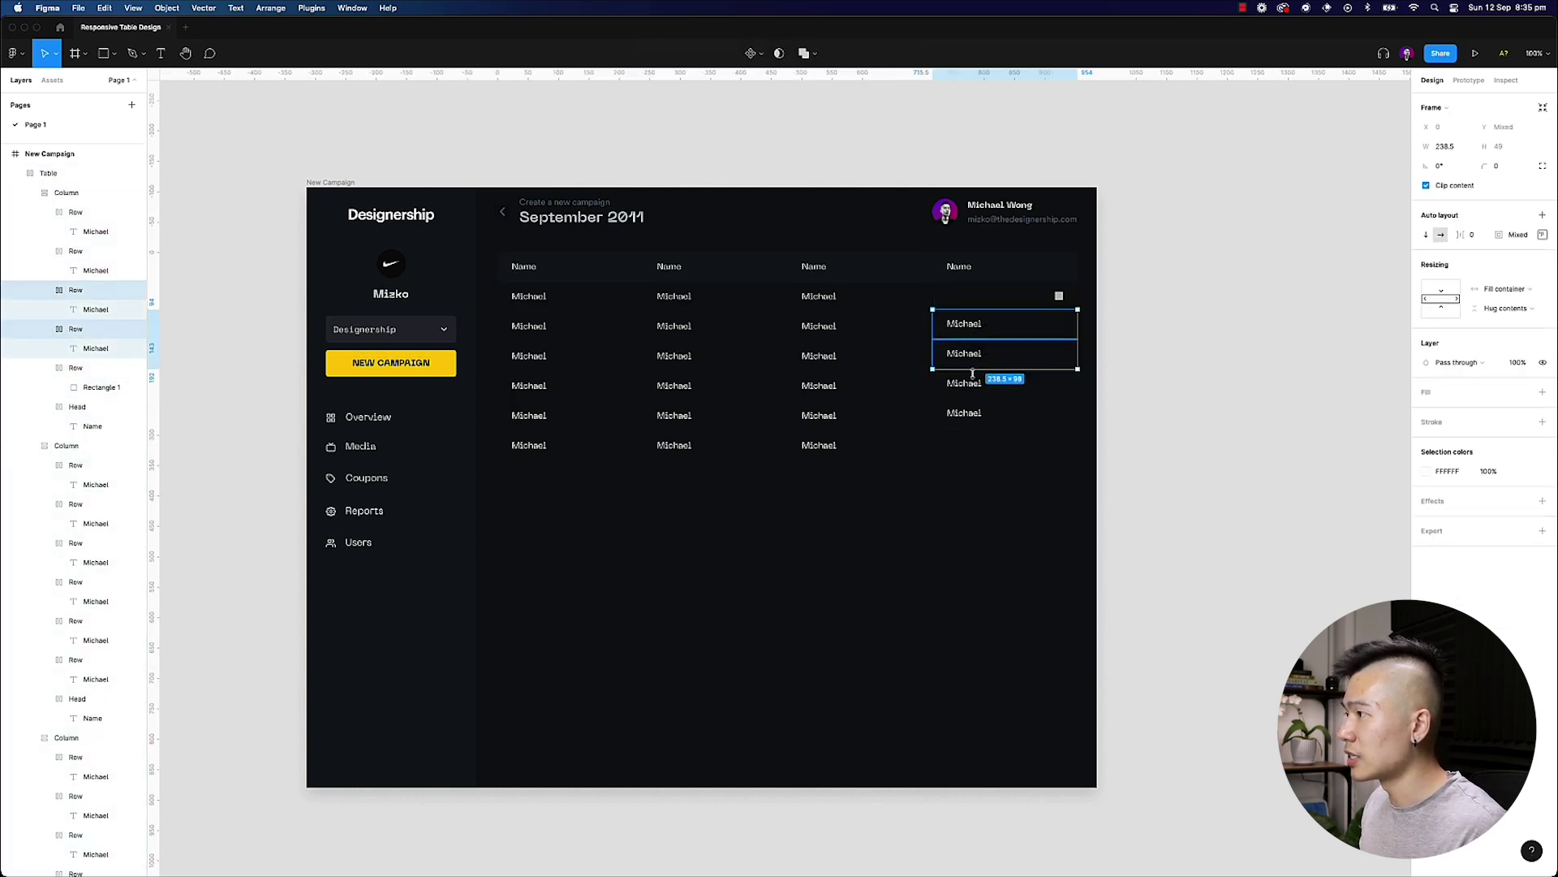
left_click(971, 381, "shift")
left_click(976, 414, "shift")
key("Delete")
- Duplicate the square icon row down the column, removing the extra seventh row
left_click(1042, 302)
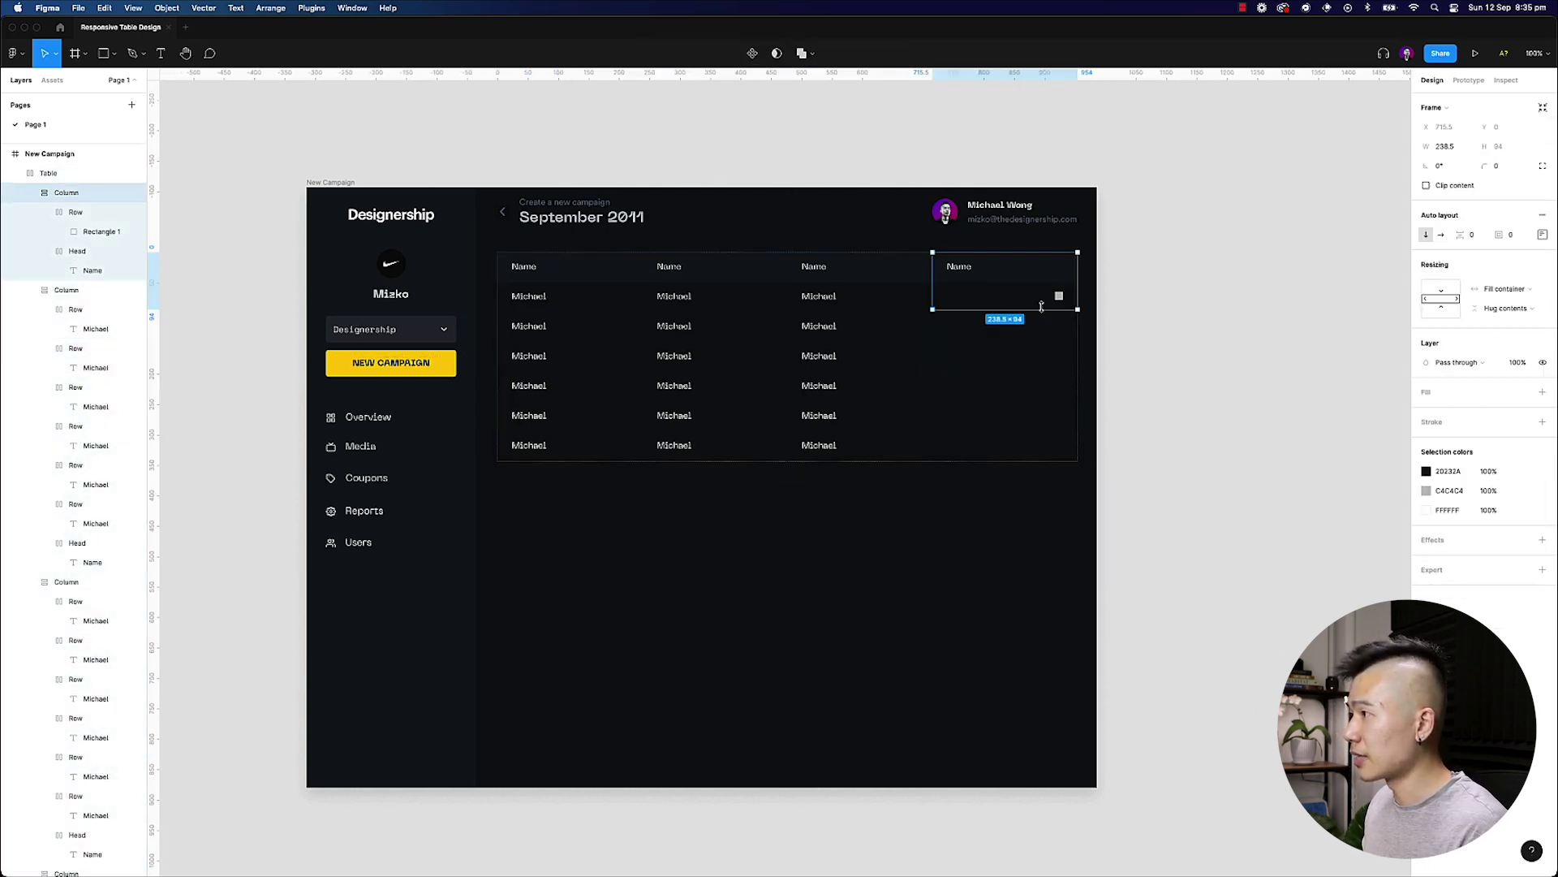
left_click(1042, 301)
key("ctrl+d")
key("ctrl+d")
key("ctrl+d")
key("ctrl+d")
key("ctrl+d")
key("ctrl+d")
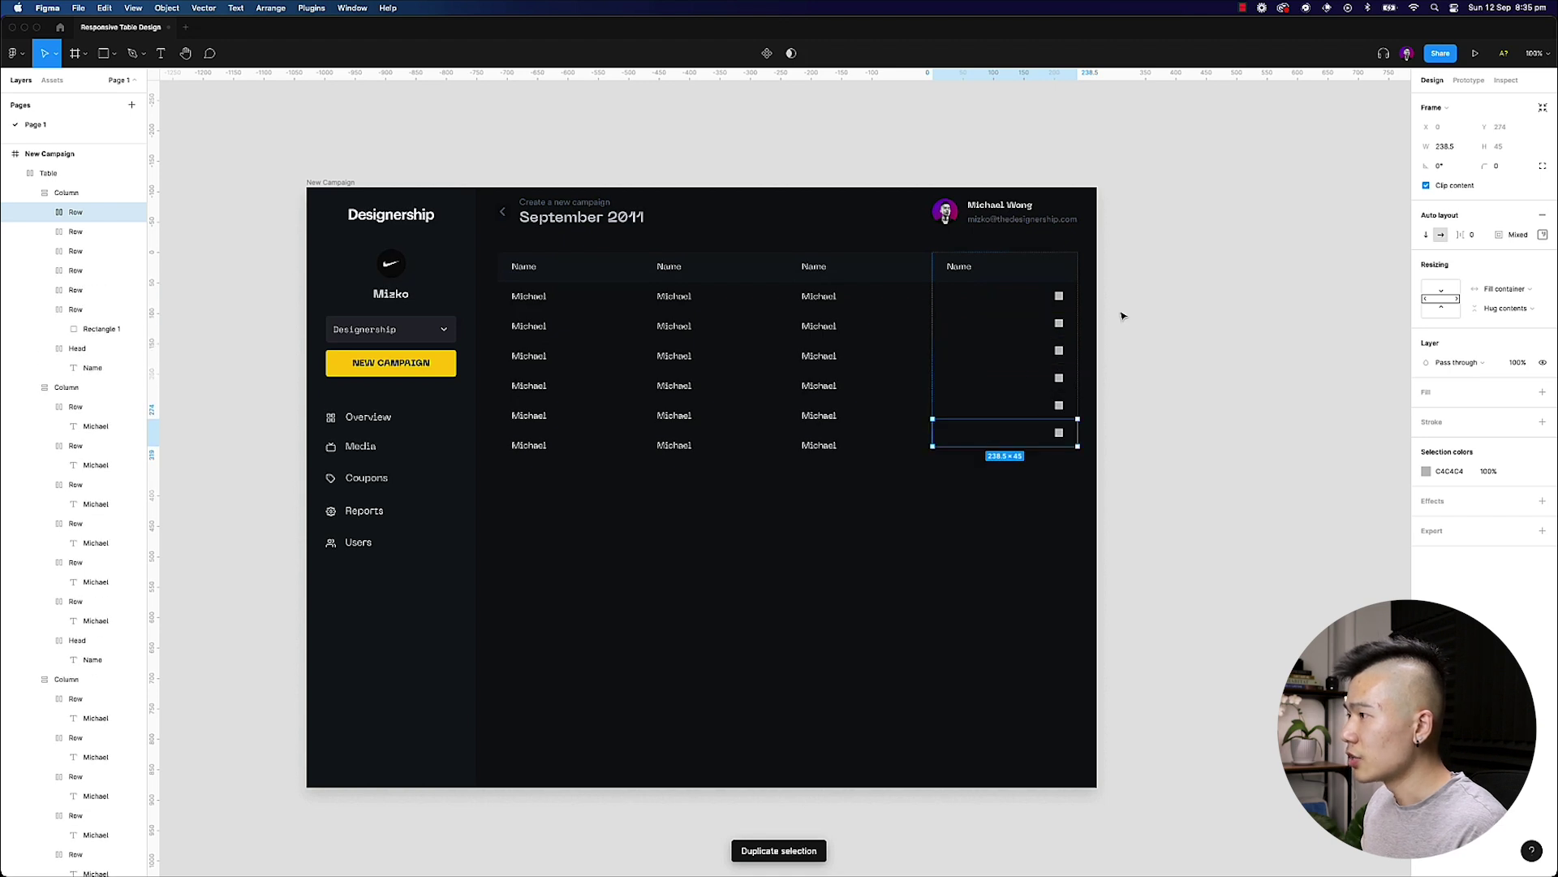
left_click(1197, 314)
left_click(1052, 436)
left_click(1051, 443)
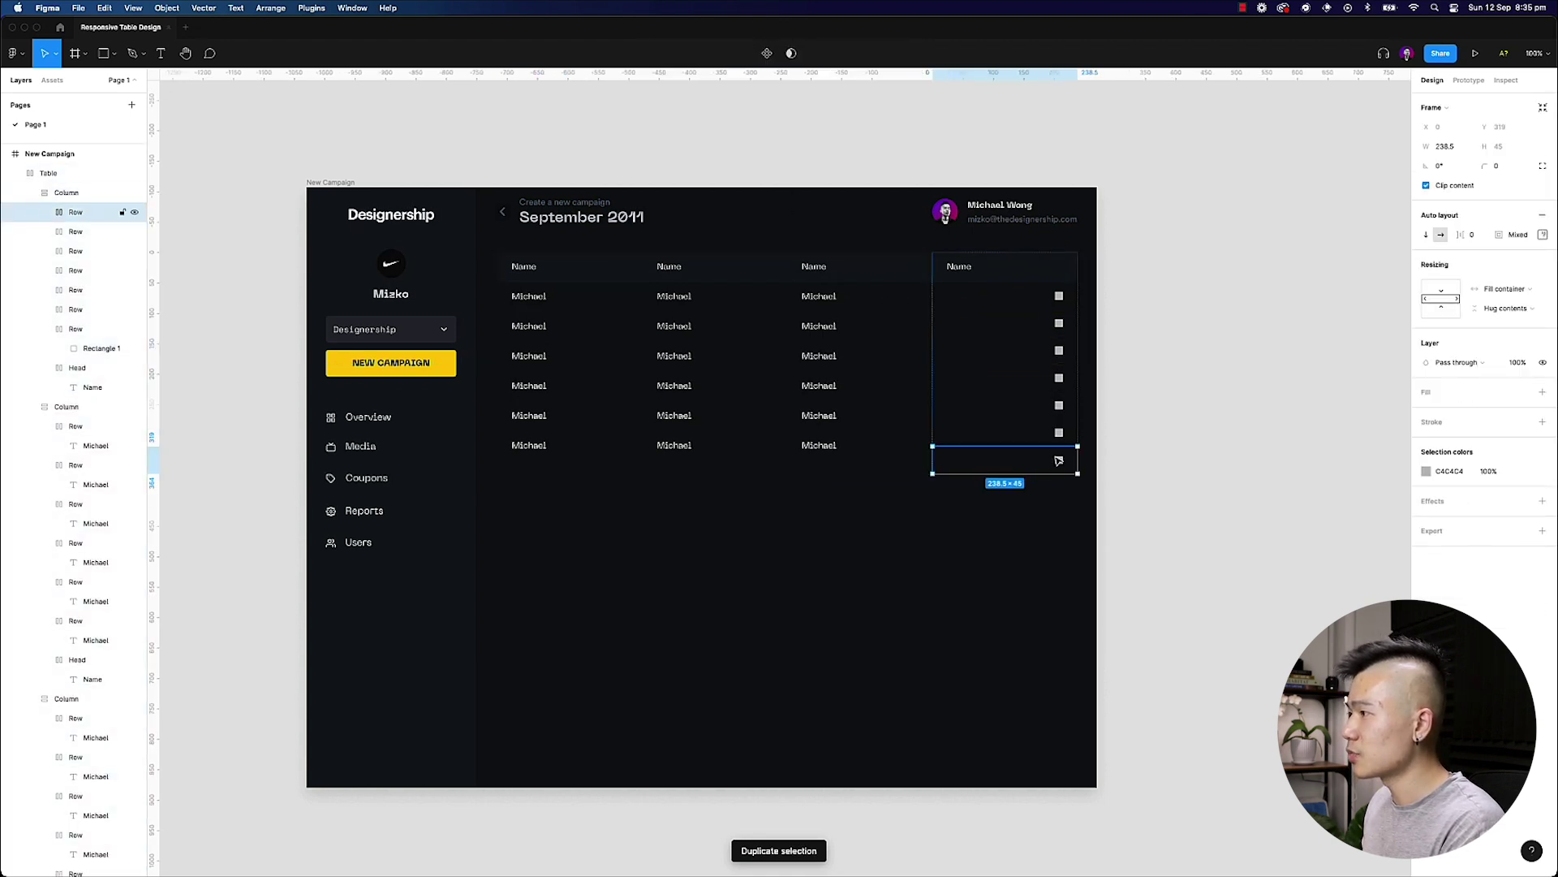
left_click(1052, 459)
key("shift+Return")
left_click(1030, 459)
key("Delete")
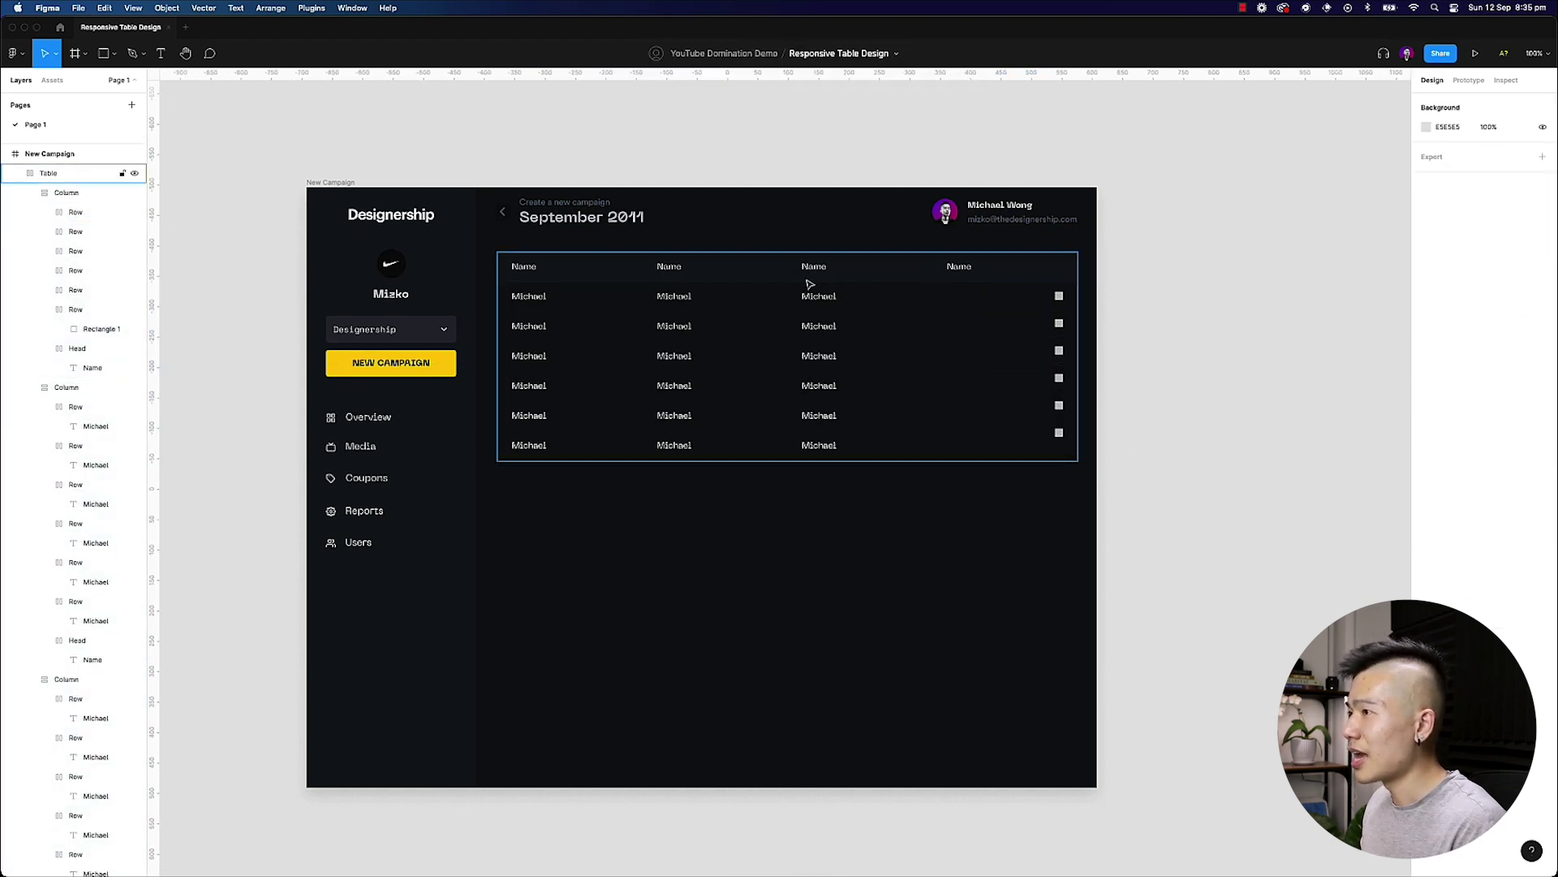
left_click(353, 188)
- Resize-test the frame again, then duplicate New Campaign and set the copy's width to 1920
left_click_drag(1097, 354, 989, 403)
left_click(1116, 400)
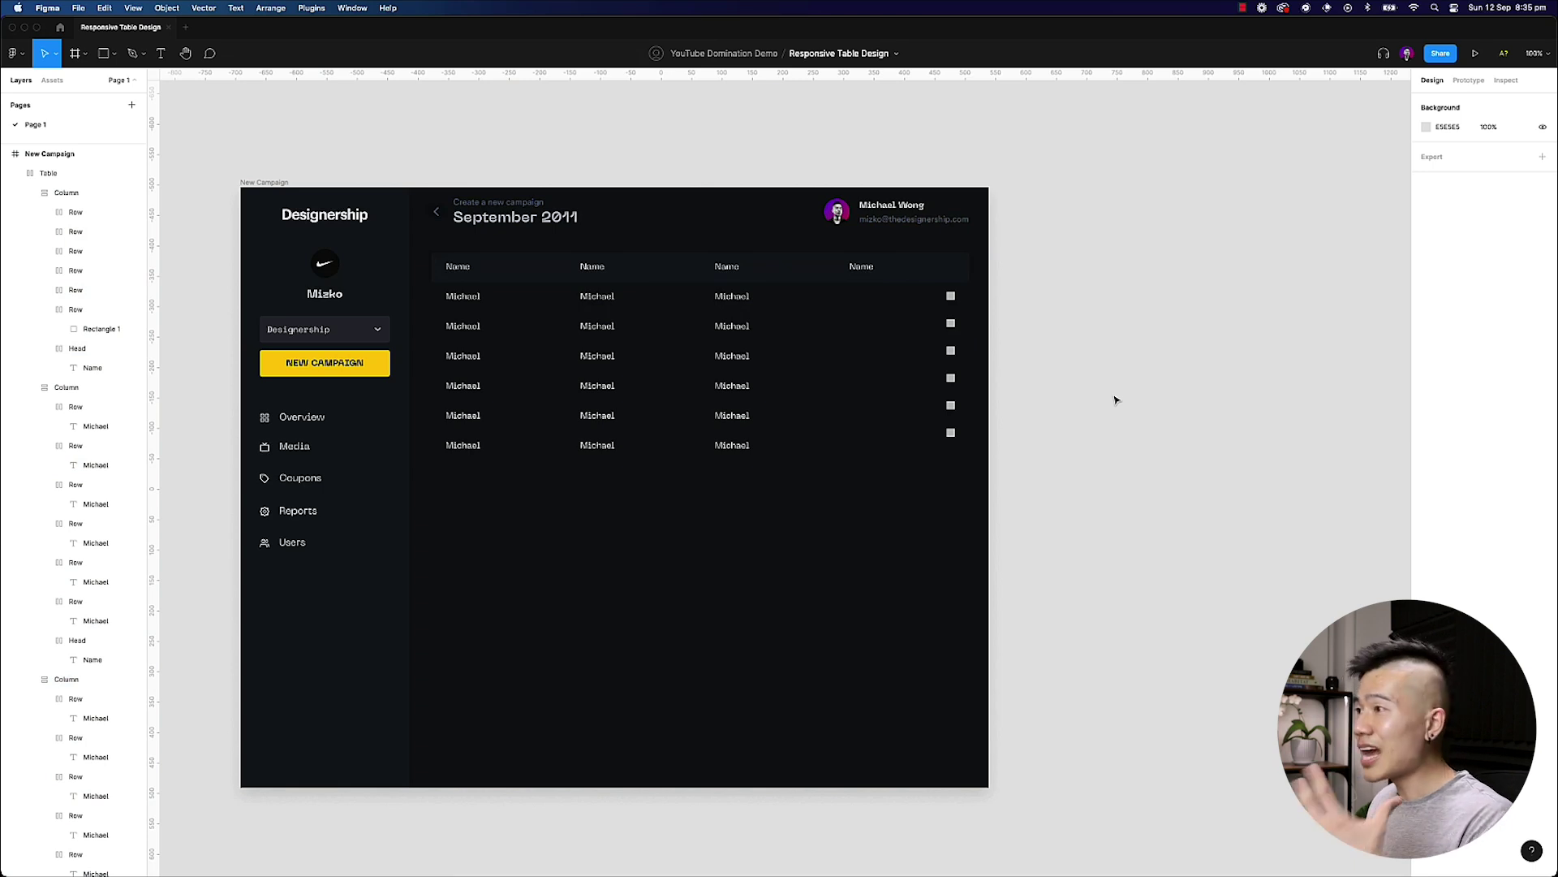
left_click(278, 184)
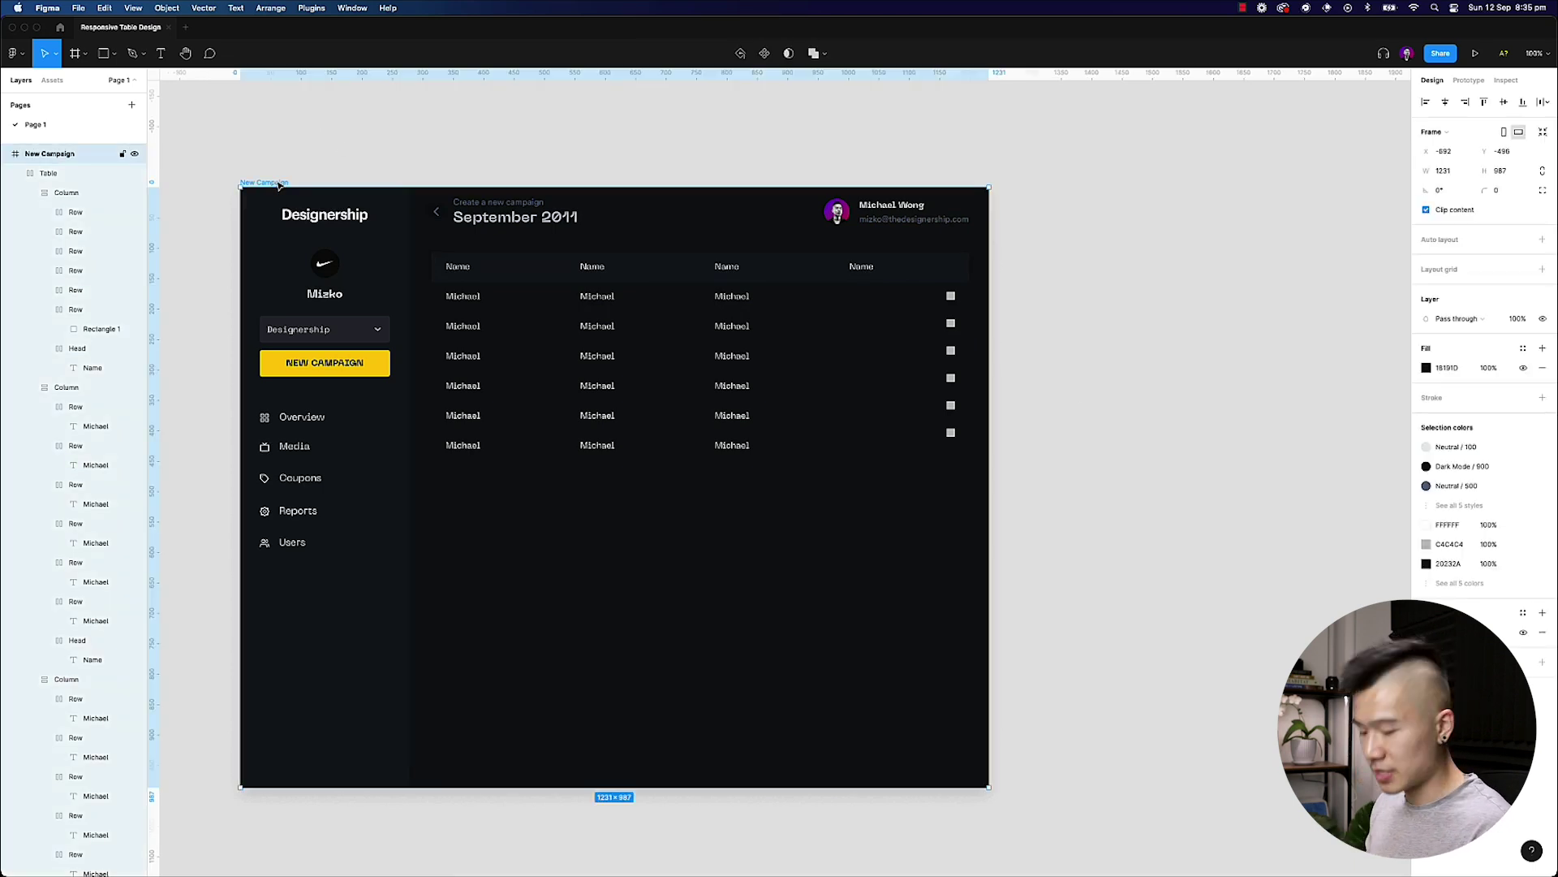
key("super+d")
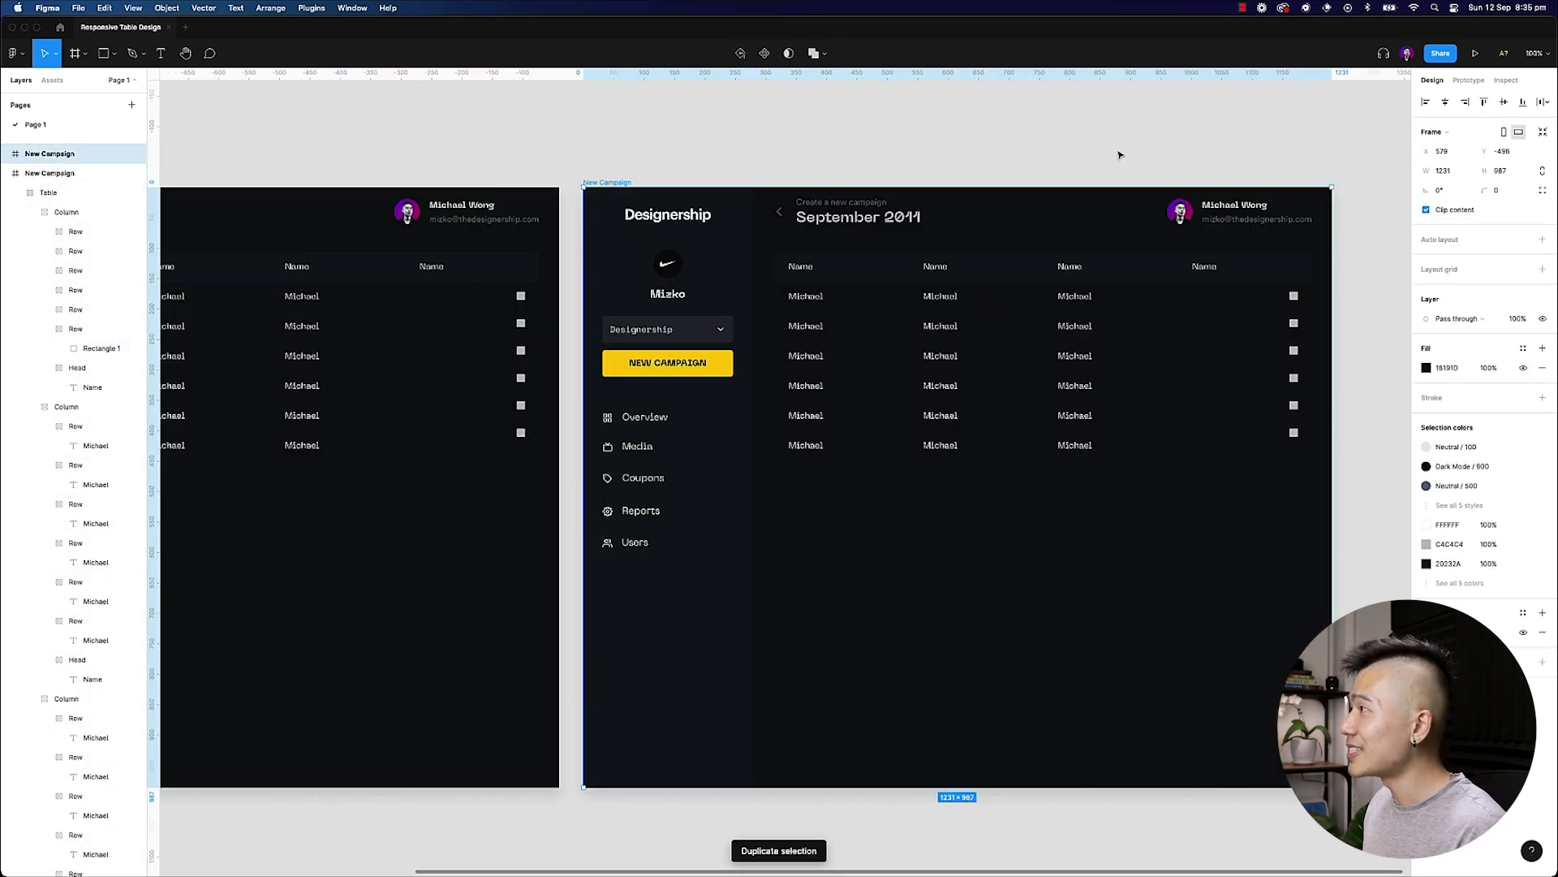
left_click(1439, 173)
type("1920")
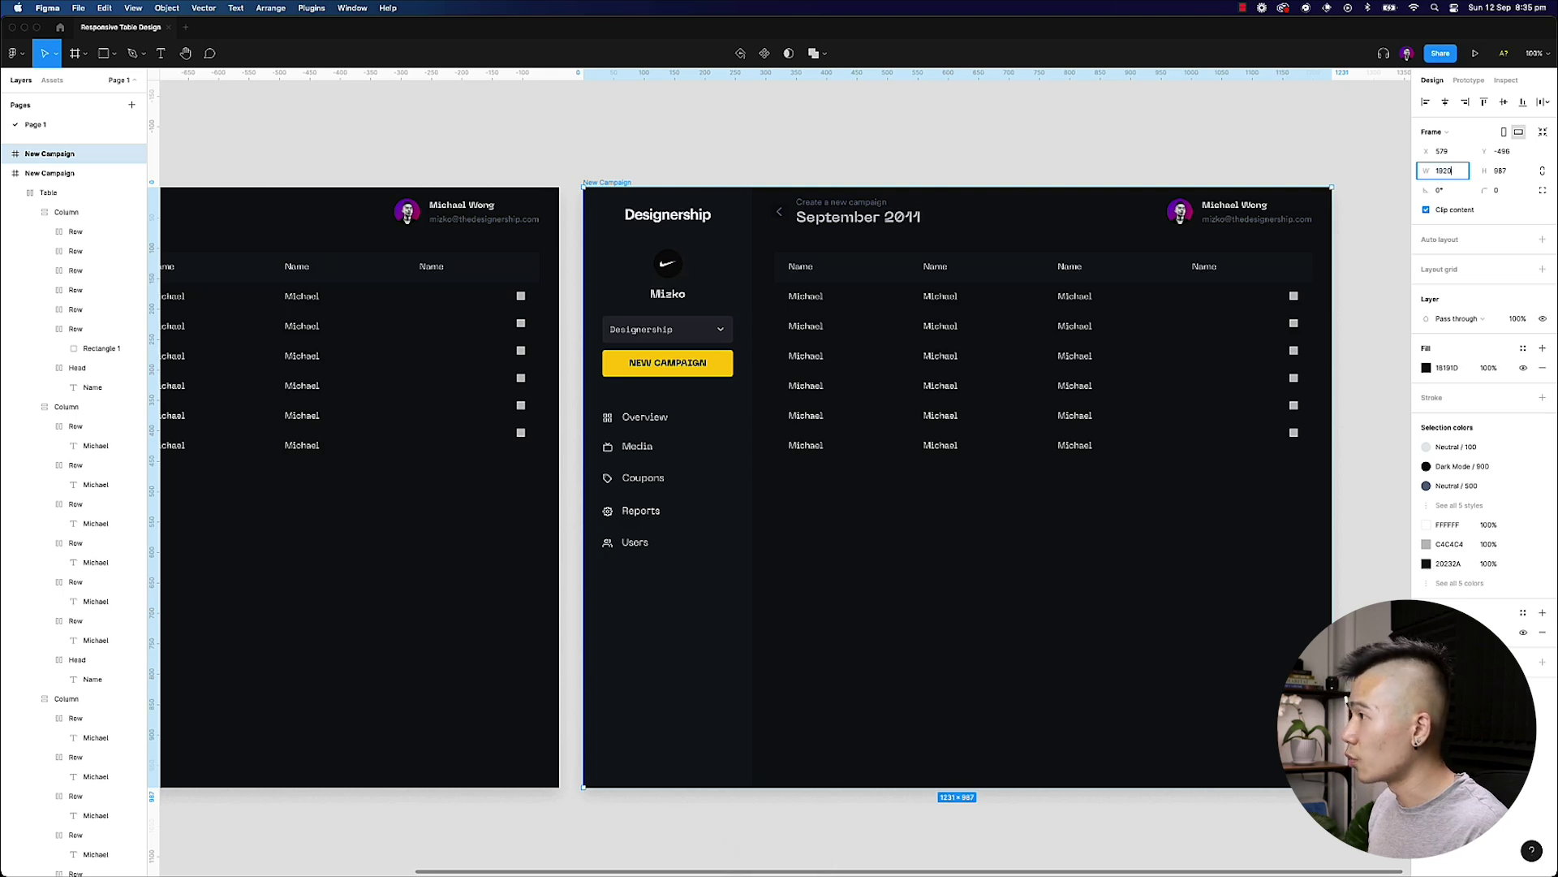
key("Return")
left_click(731, 157)
scroll(730, 157, "right", 5)
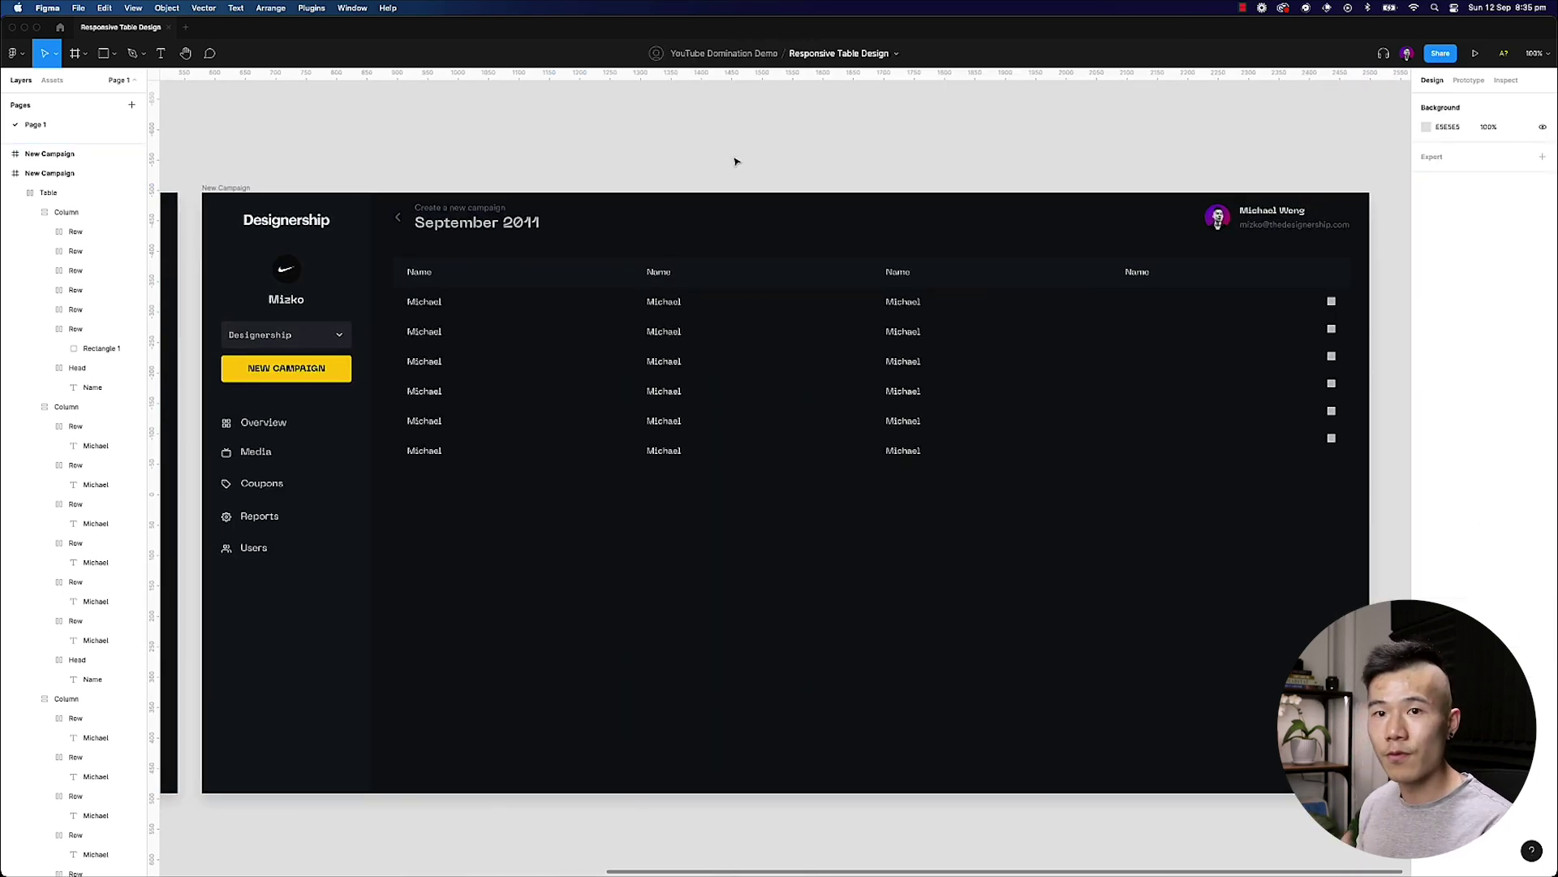
scroll(735, 162, "left", 10)
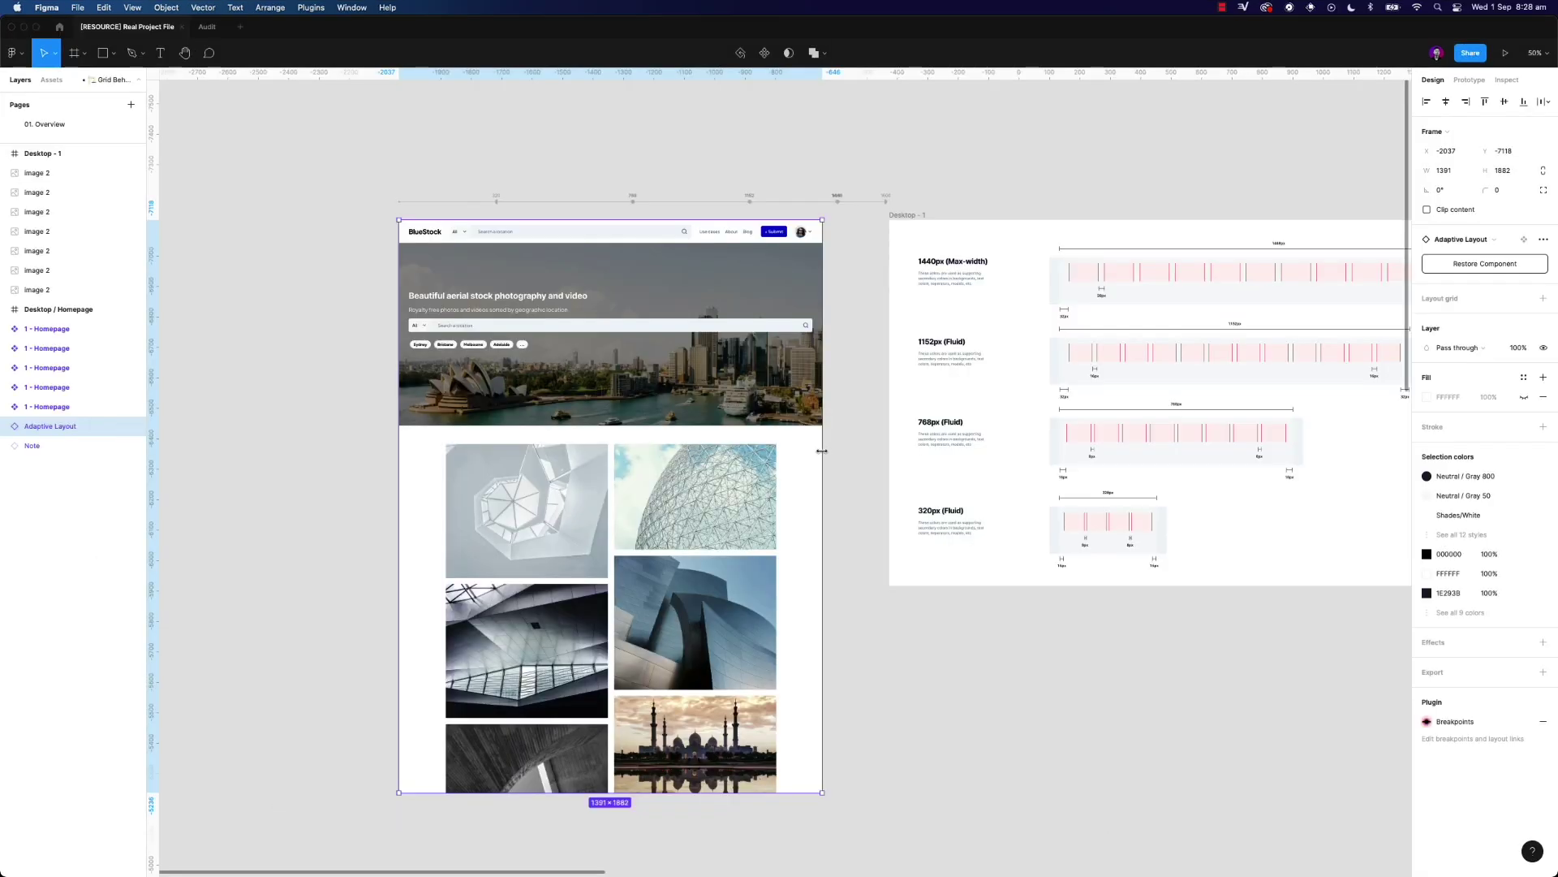
left_click_drag(822, 449, 827, 581)
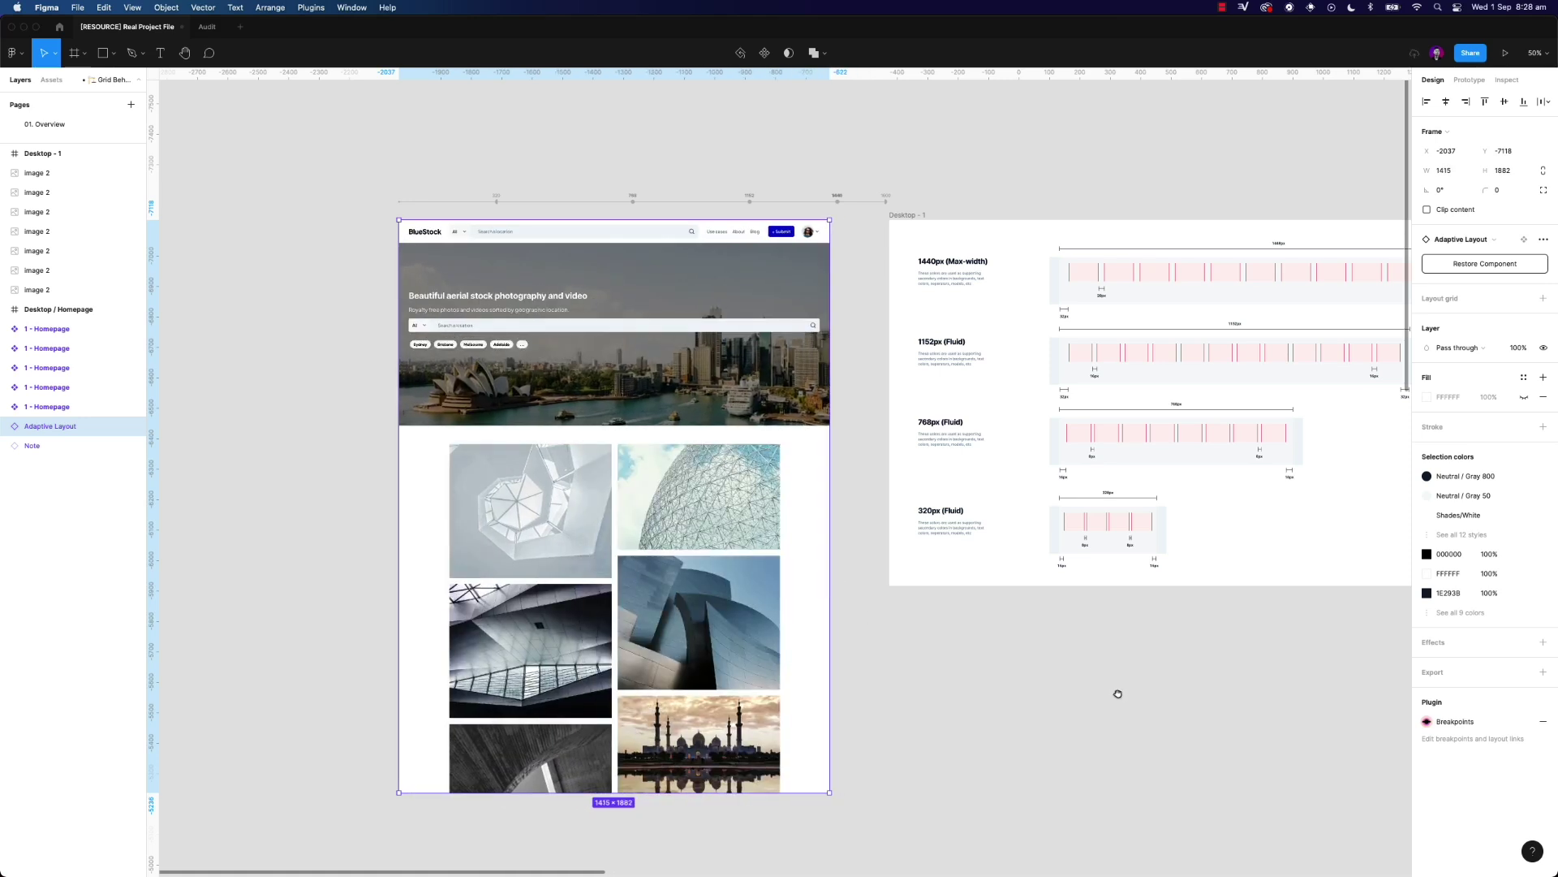